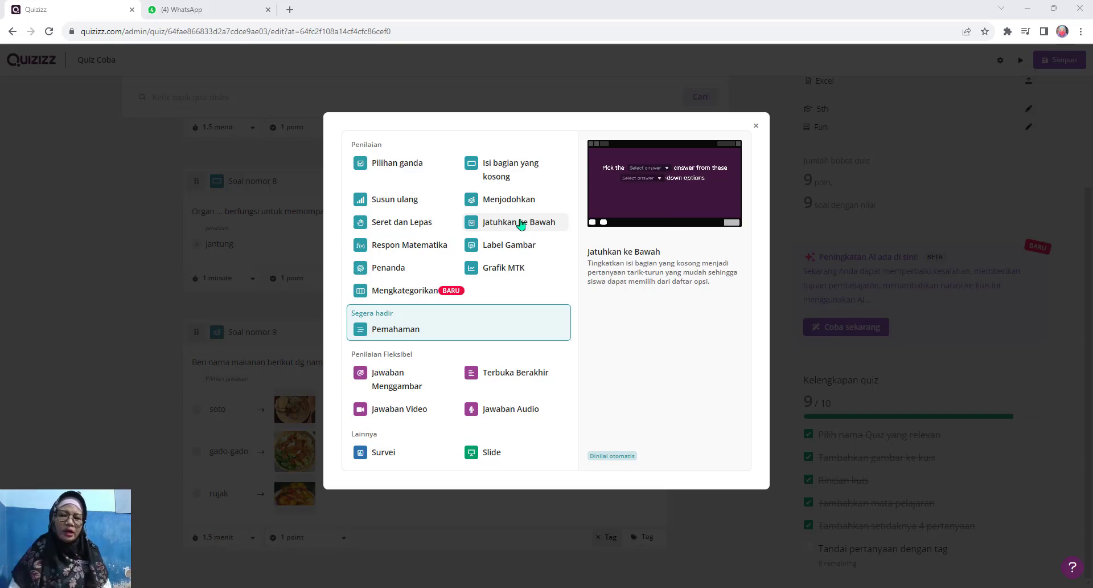
Create a Jatuhkan ke Bawah question with the text "Organ yang berfungsi untuk memompa darah adalah"
click(521, 223)
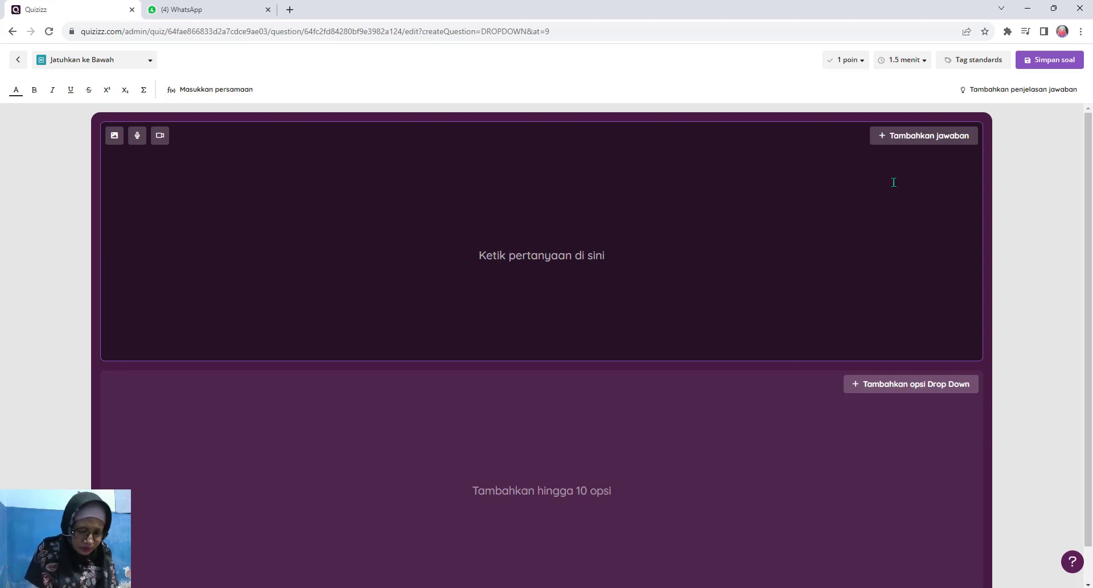
text(Org)
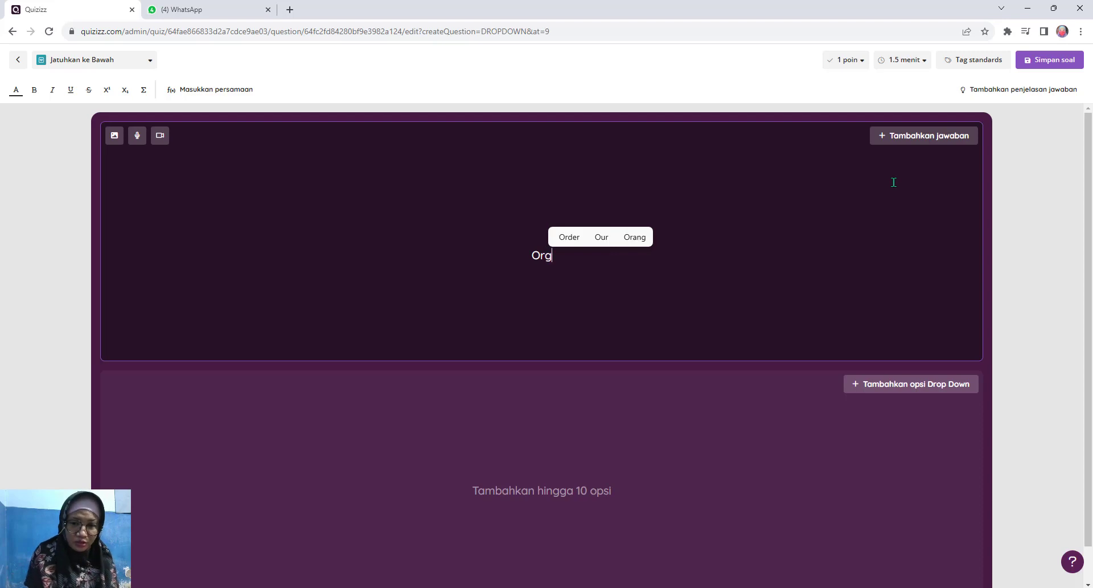
text(an )
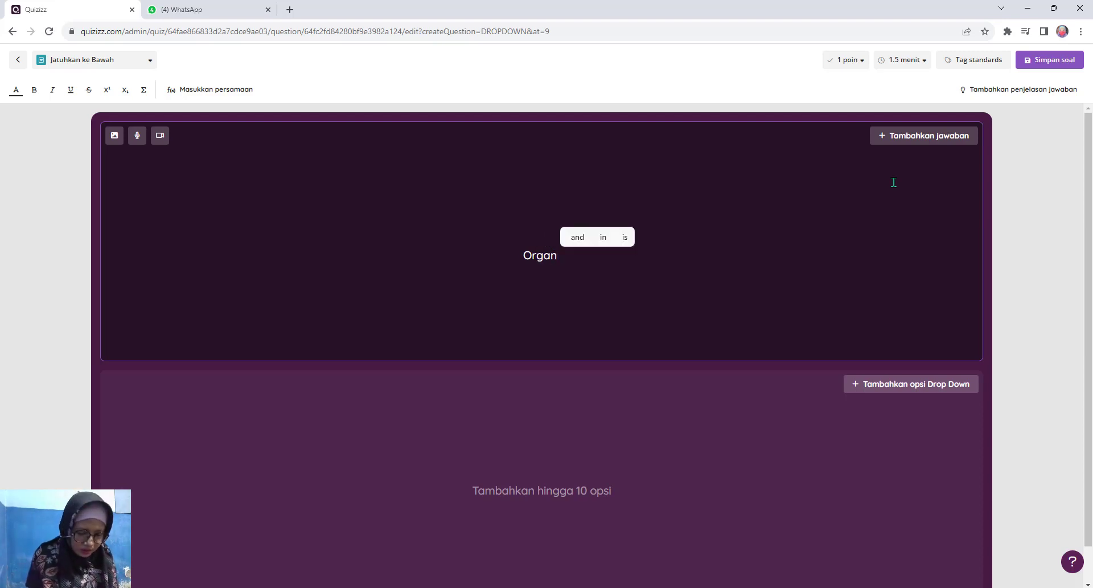
text(yang berfungsi)
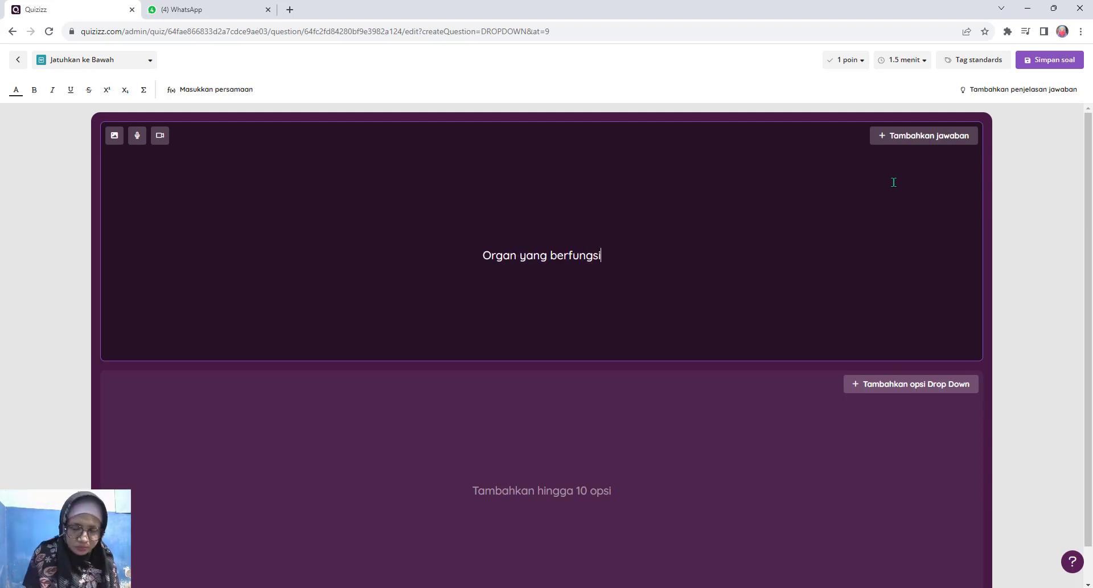
text( untuk memompa darah)
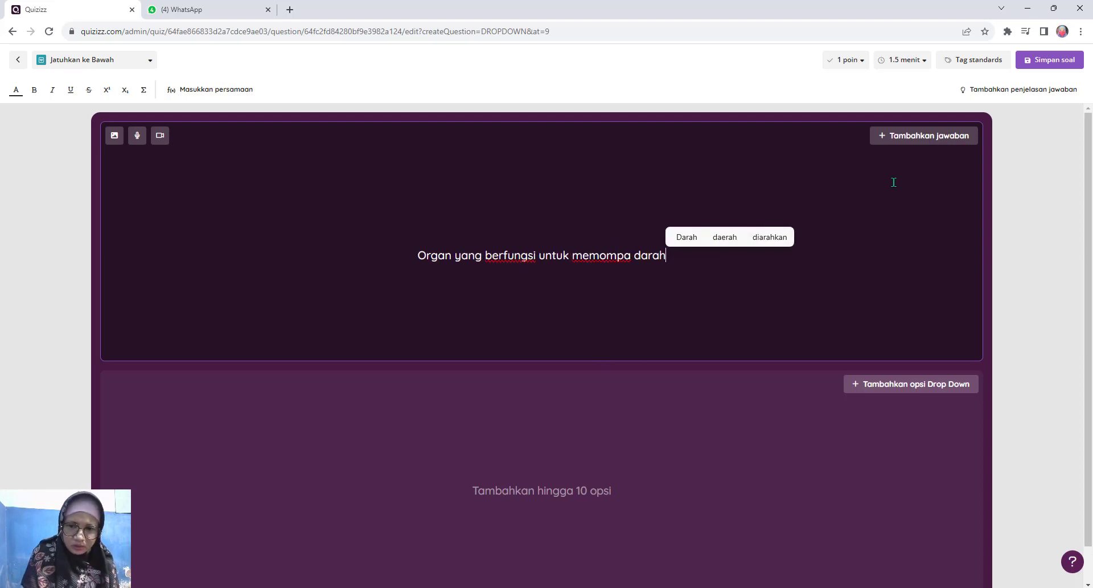
text( adalah)
Add an answer blank at the end of the question text with "jantung" as the correct answer
click(918, 137)
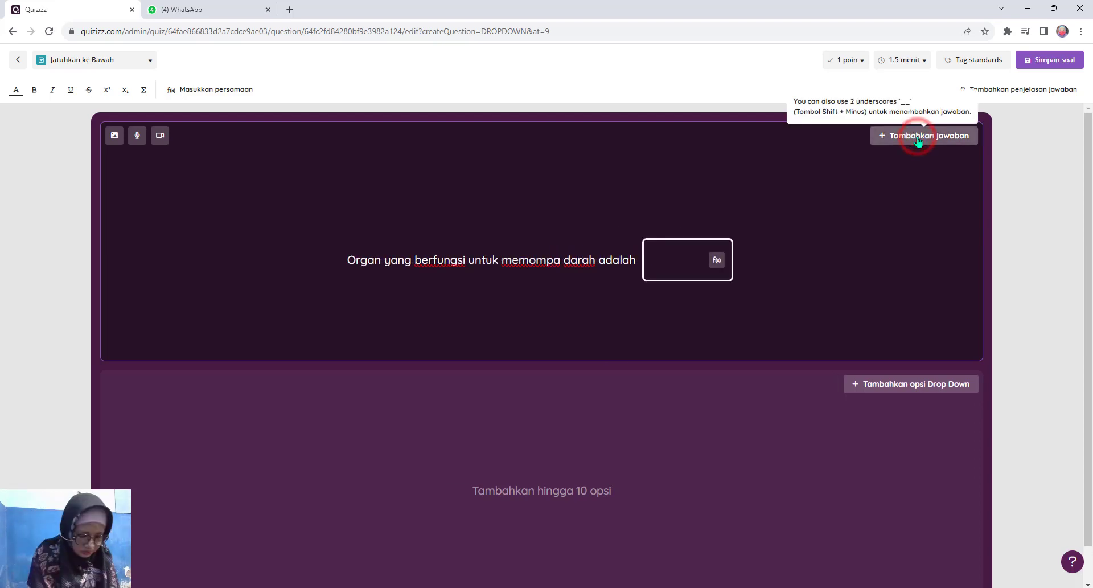
text(jantung)
key(Return)
Add "paru-paru" and "ginjal" as further dropdown options and save the question
scroll(929, 310, down, 1)
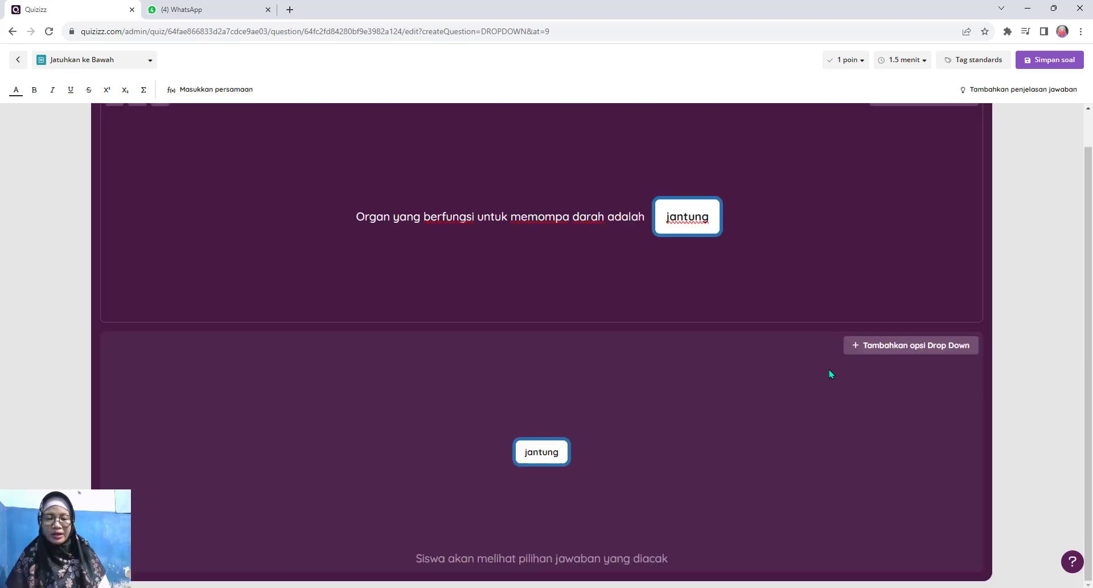
click(874, 349)
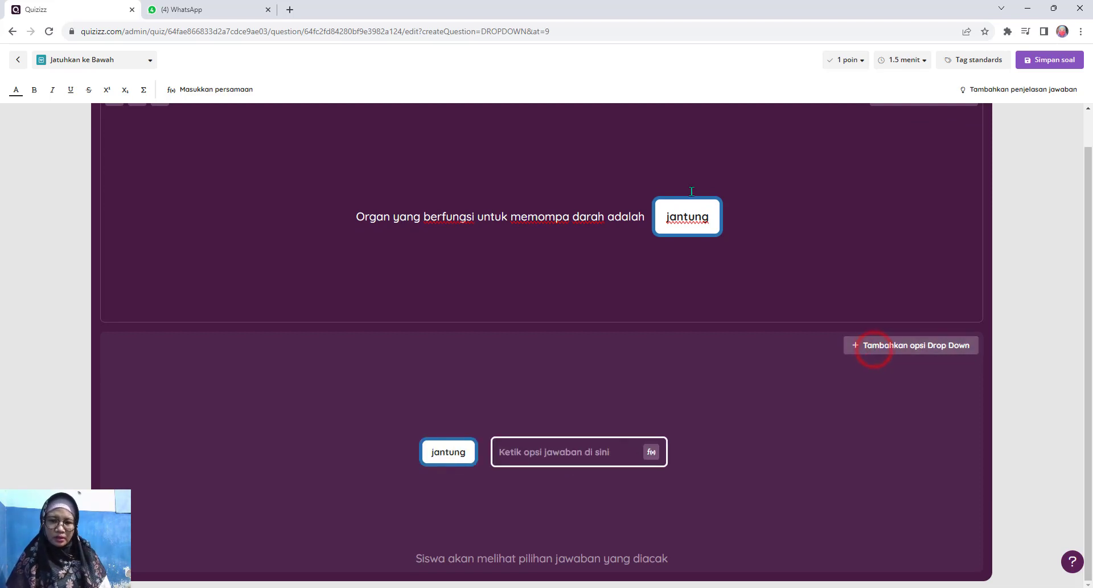
text(par)
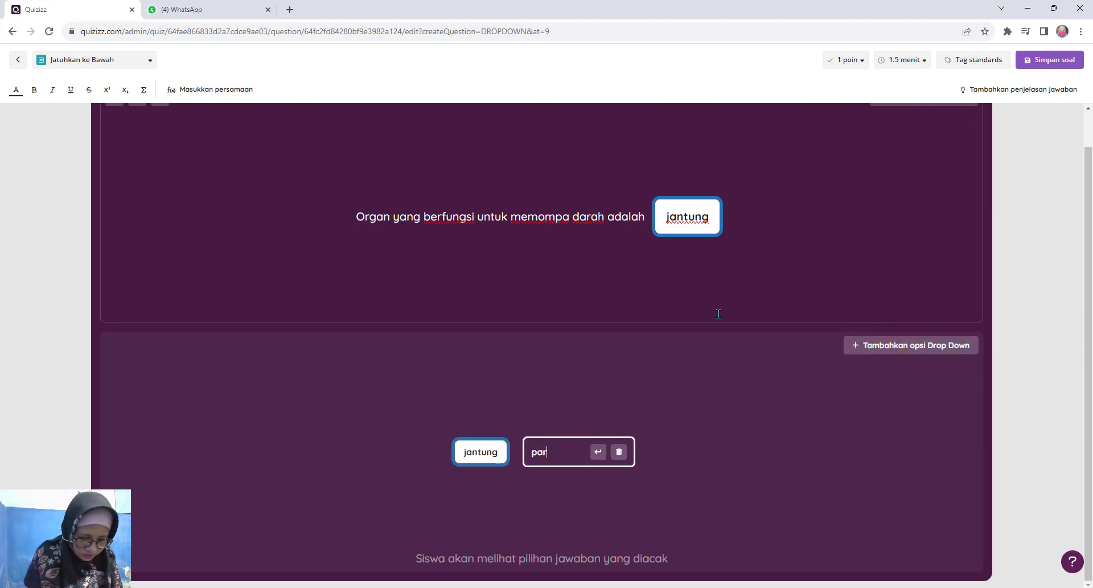
text(u-paru)
key(Return)
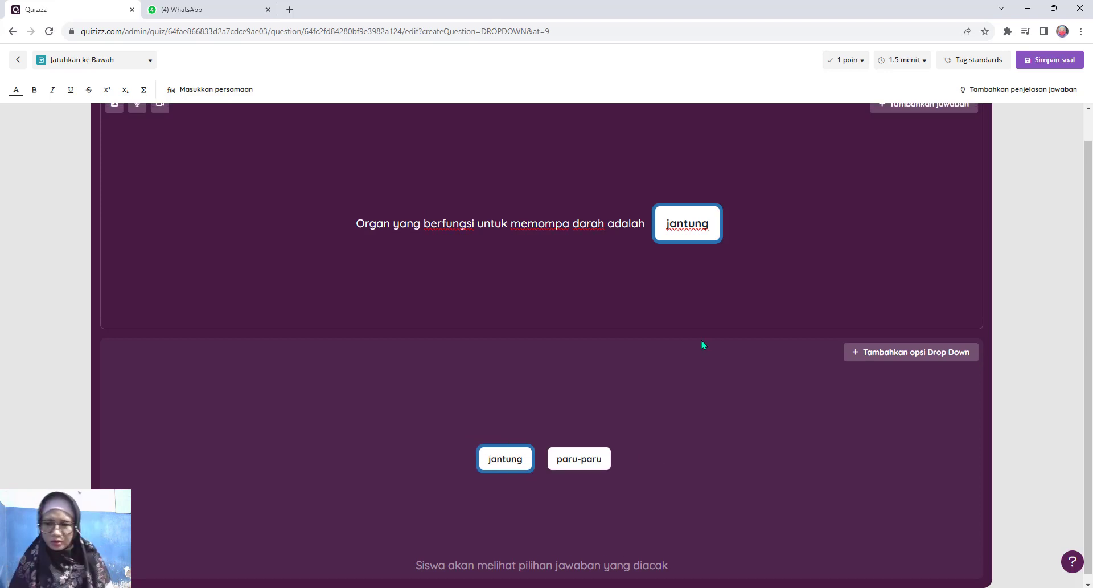
click(906, 353)
text(ginjal)
click(909, 358)
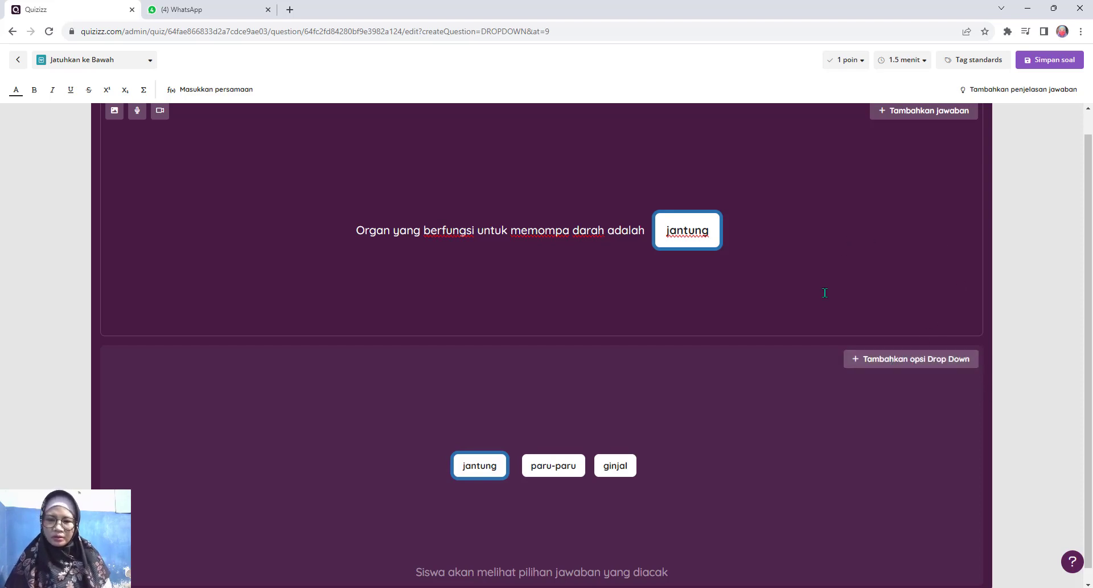
click(1047, 66)
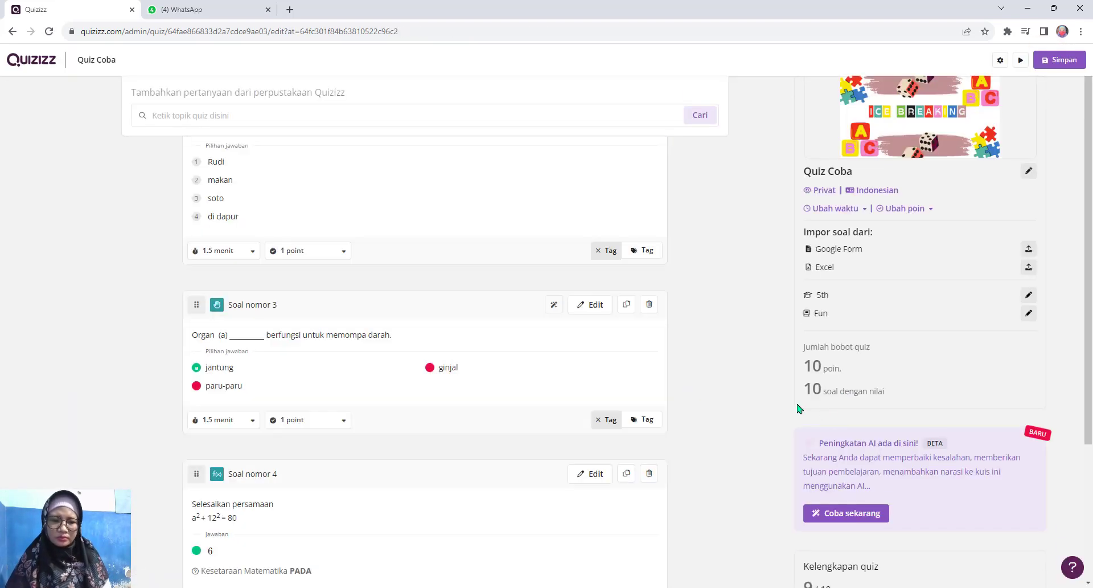
Add a Label Gambar question after question 10 with the text "beri label sesuai gambar!"
scroll(749, 319, down, 5)
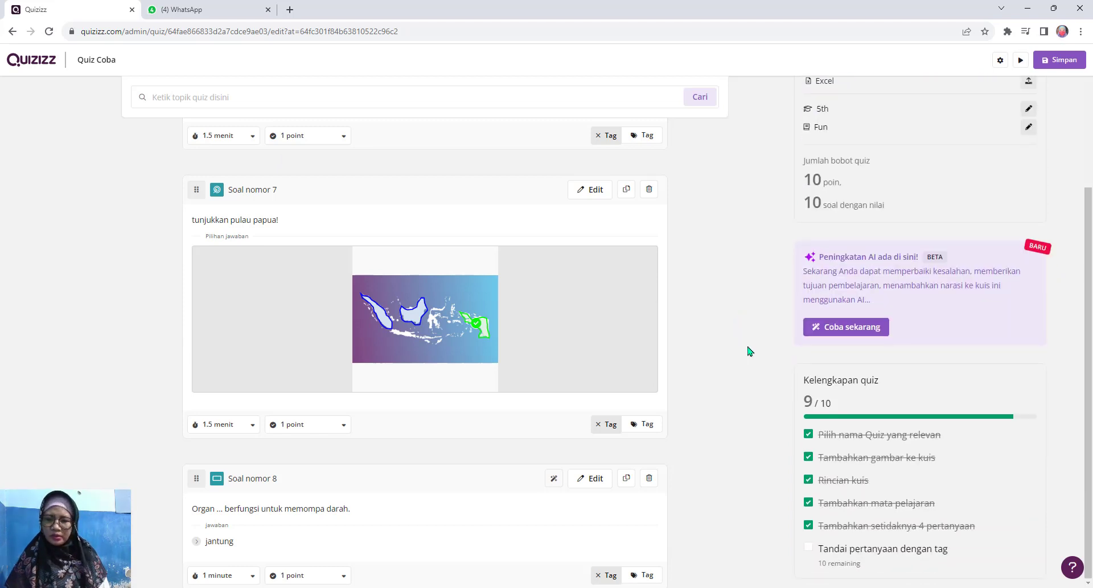
scroll(780, 325, down, 1)
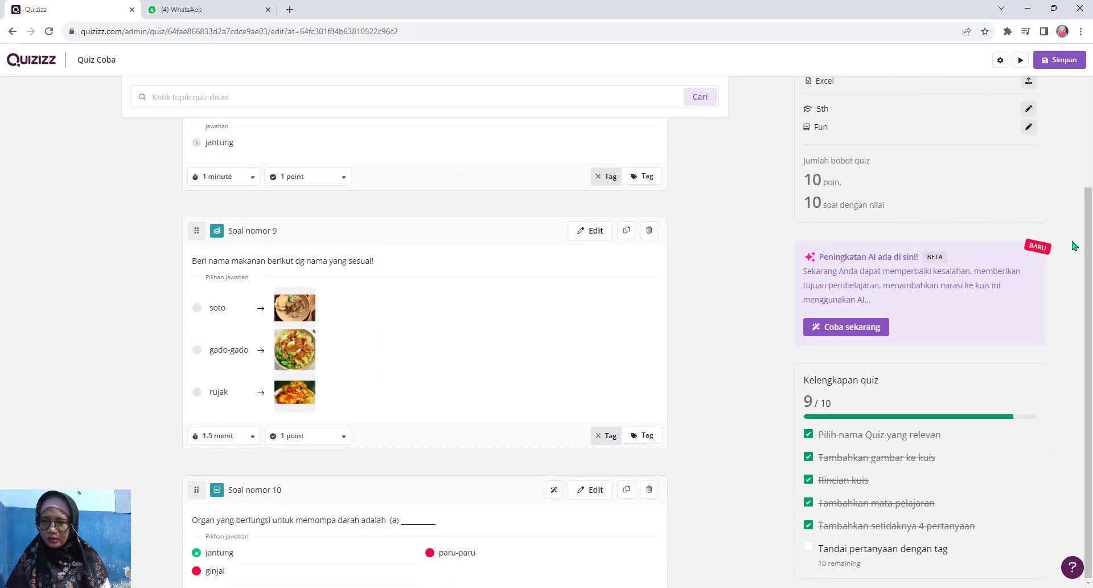
scroll(723, 382, down, 1)
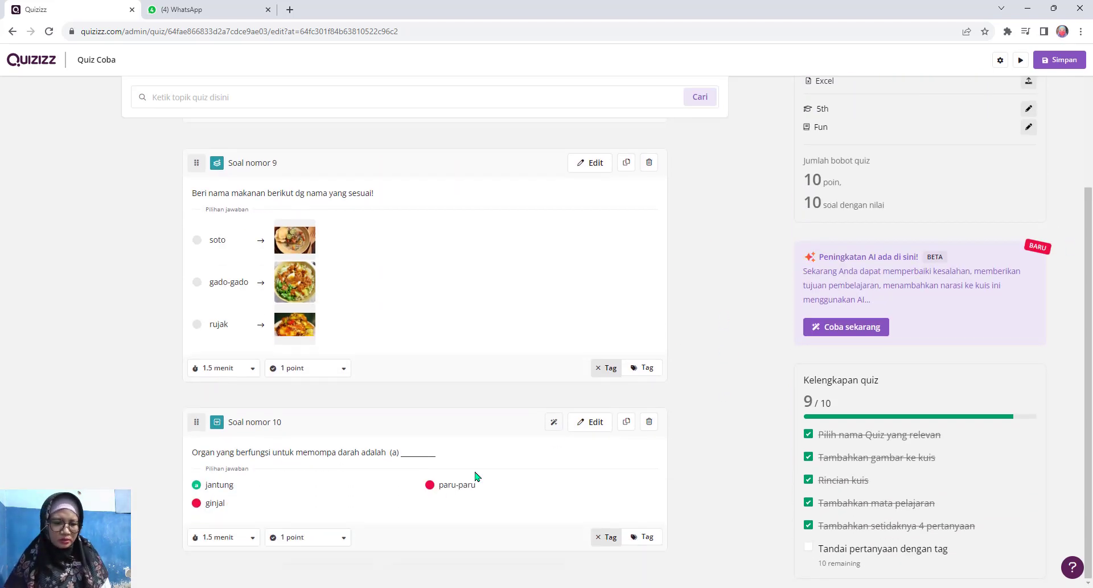
click(329, 566)
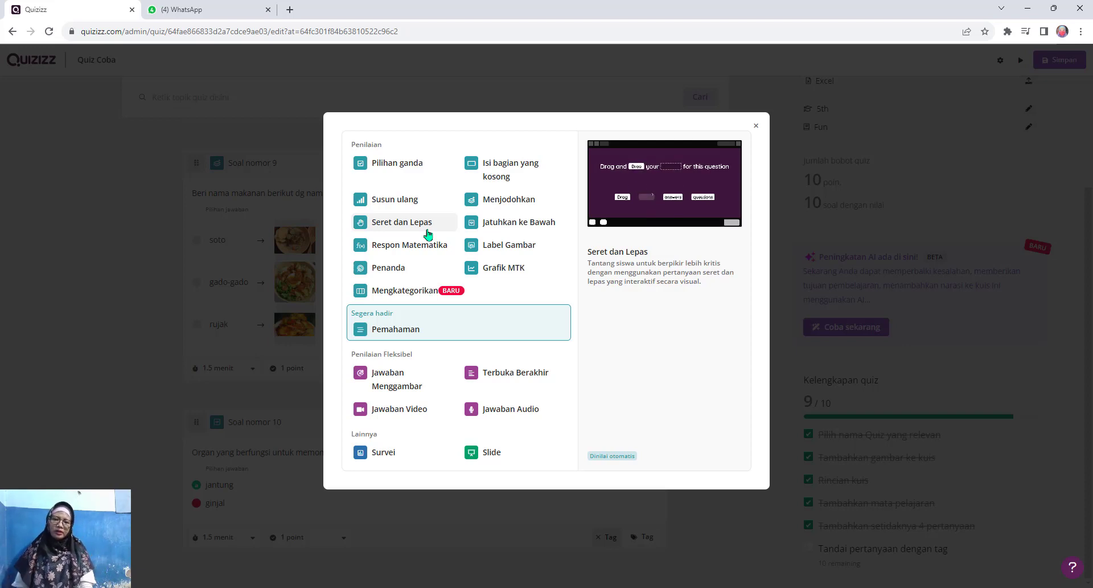
click(494, 246)
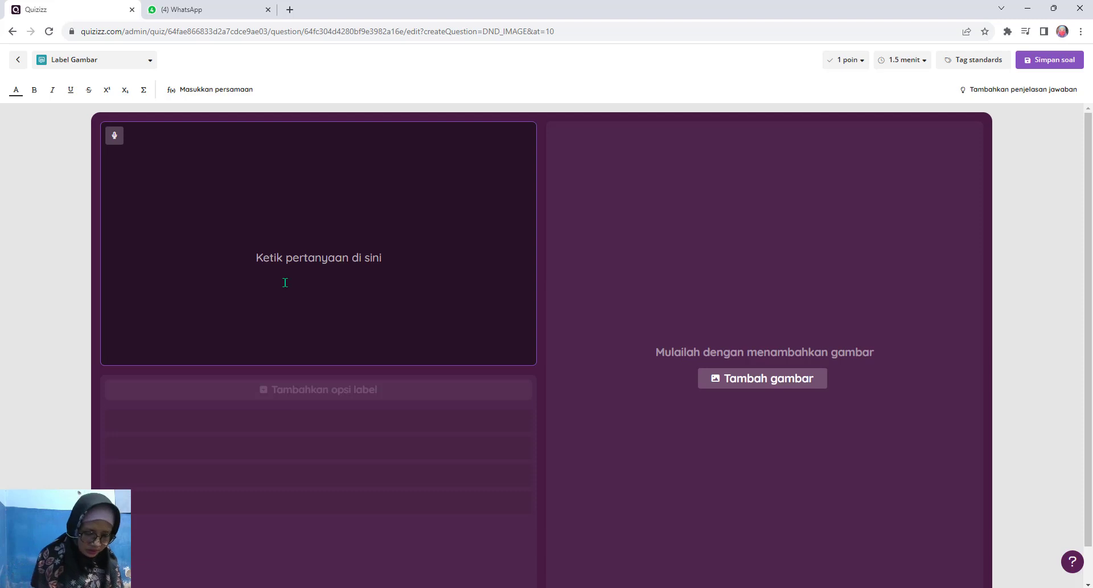
text(beri label )
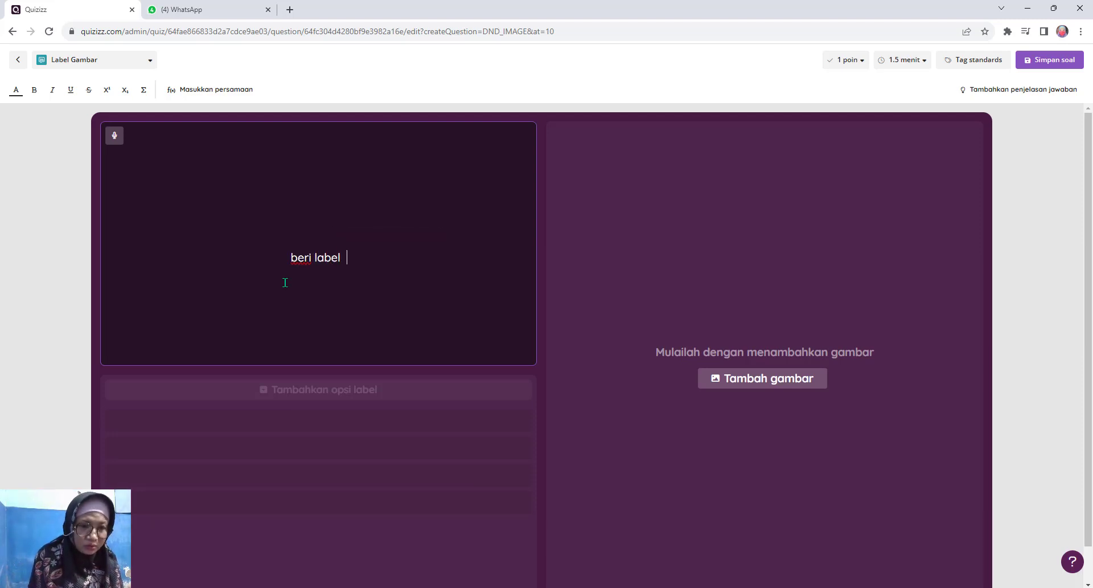
text( sesuai g)
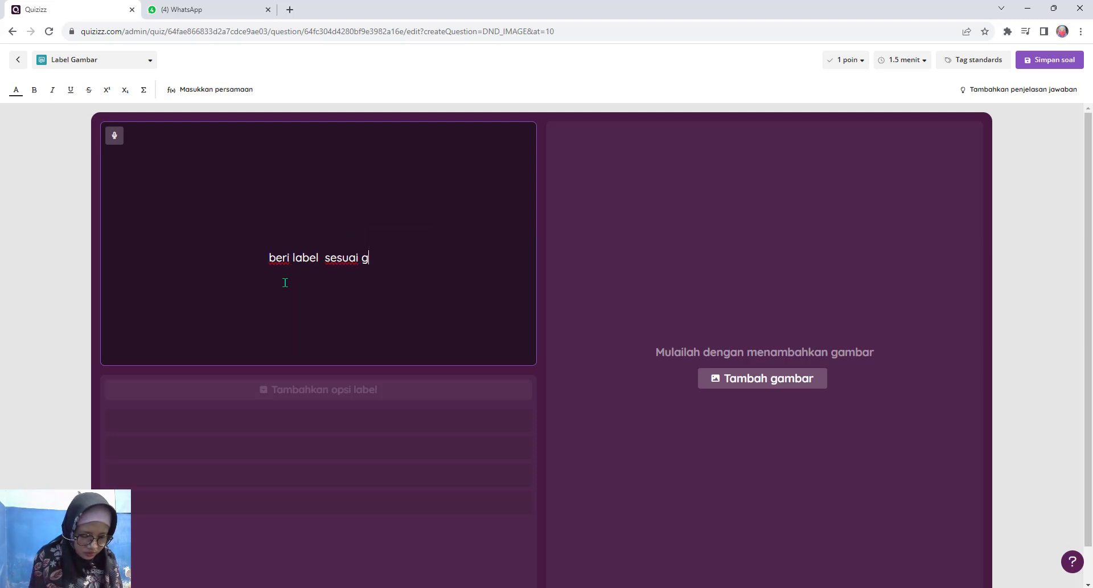
text(ambar!)
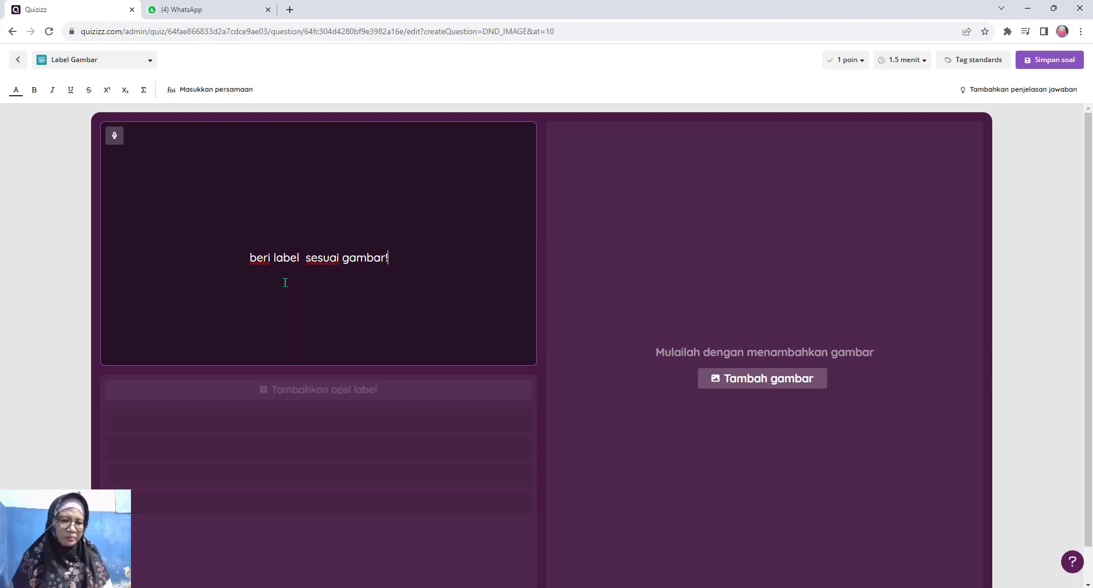
Search the web for a question image using the term "jantung"
click(800, 378)
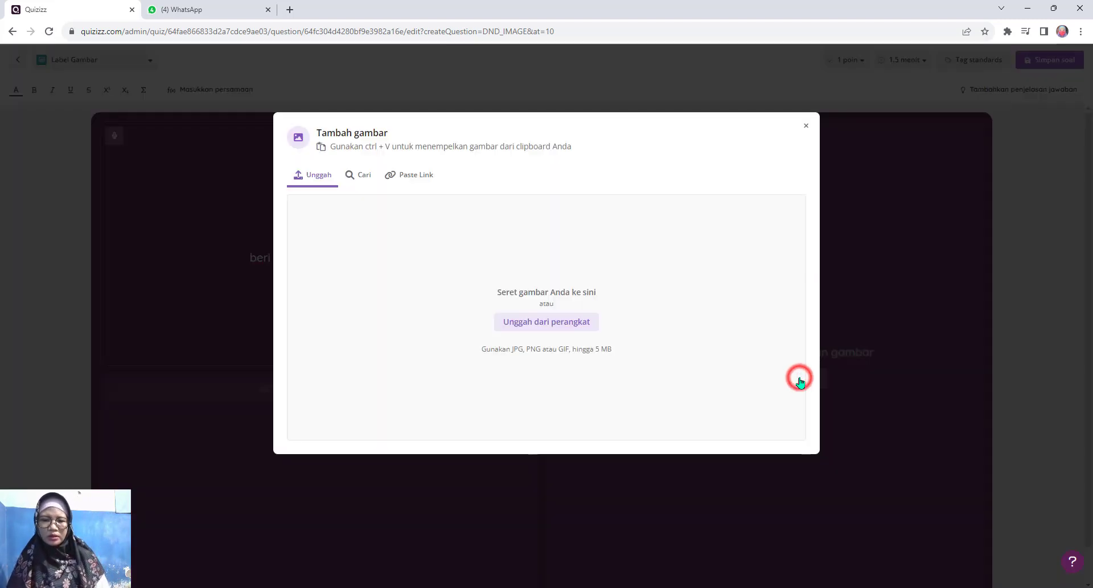
click(359, 175)
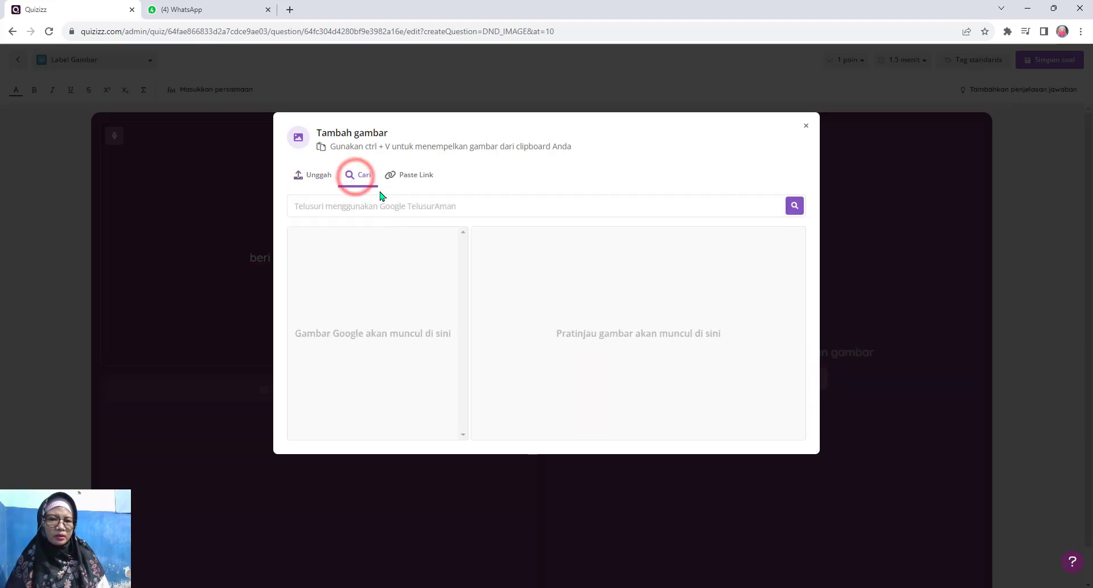
click(383, 209)
text(jan)
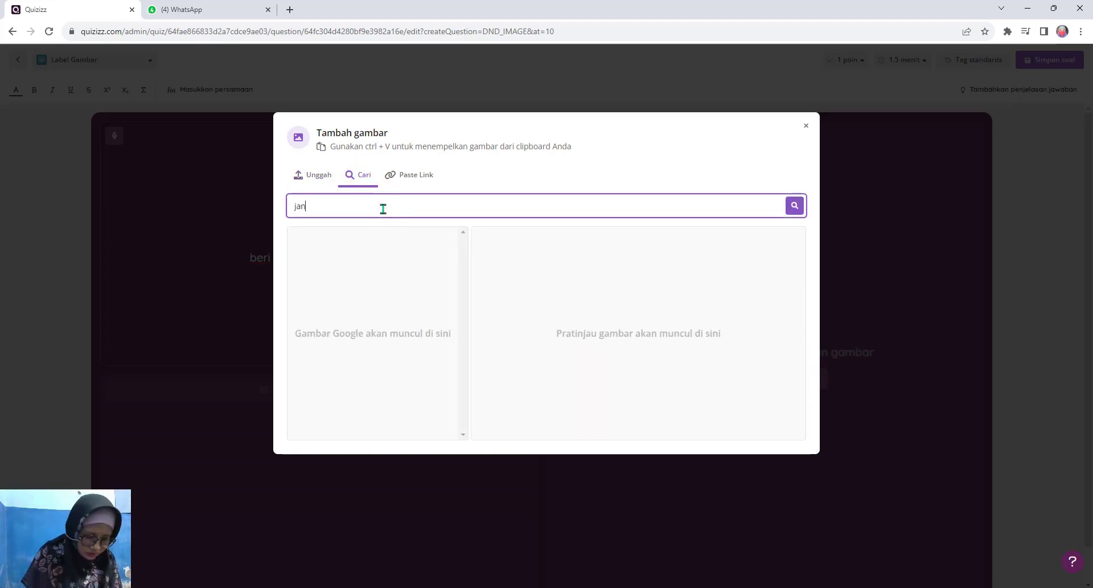
text(tung)
key(Return)
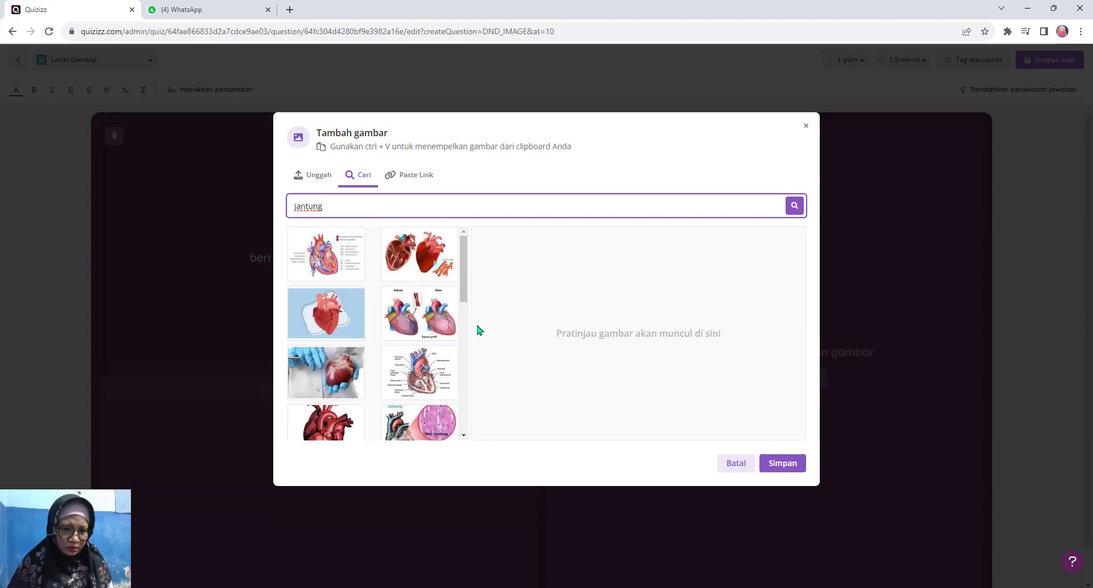
Insert the unlabelled cross-section heart picture with blue and red vessels on a white background as the question image
scroll(428, 344, down, 3)
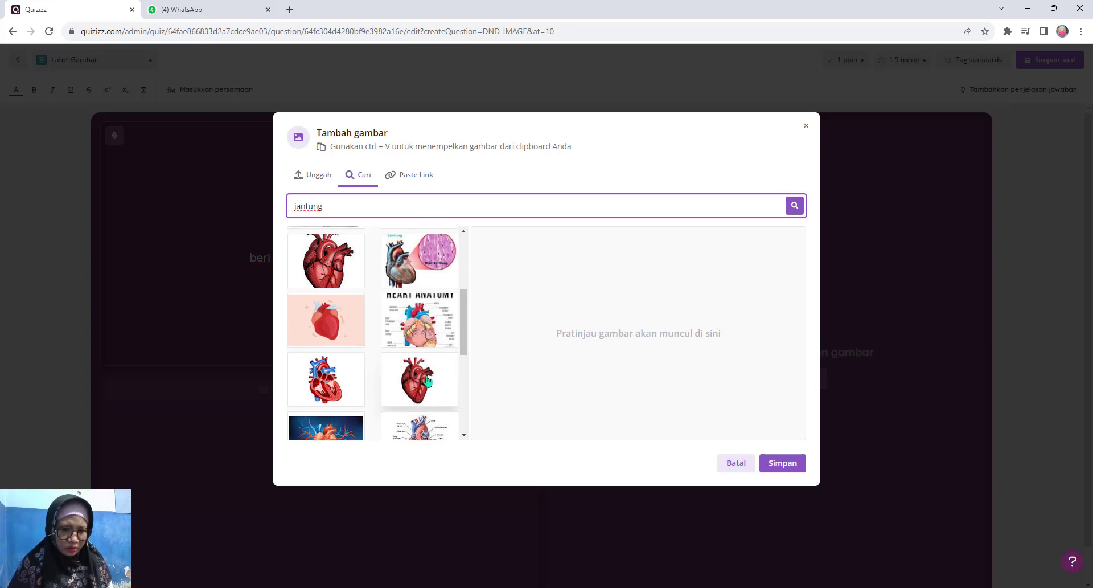
scroll(349, 382, down, 3)
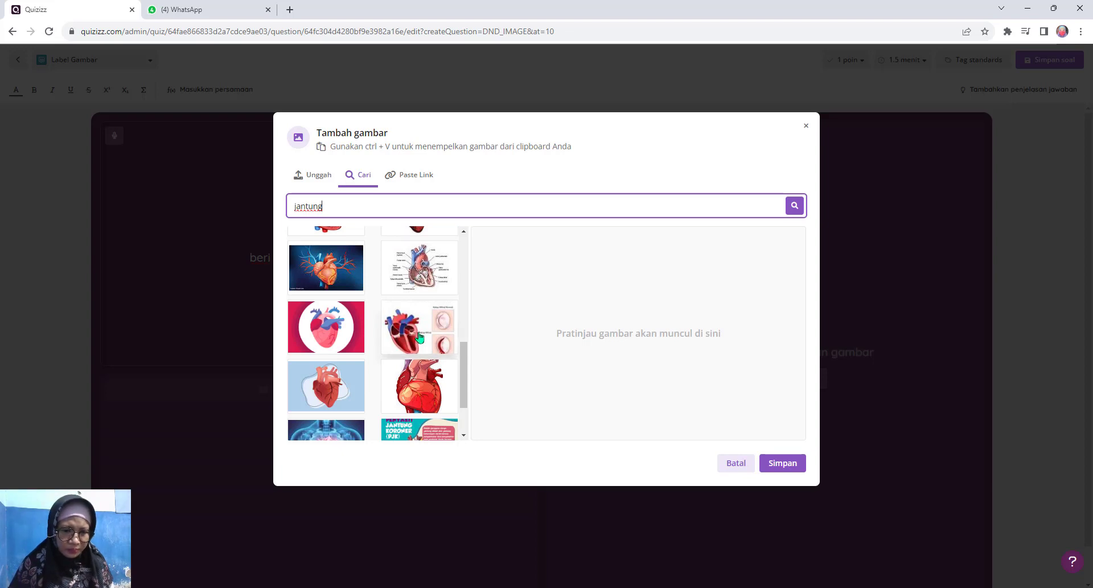
scroll(422, 337, down, 2)
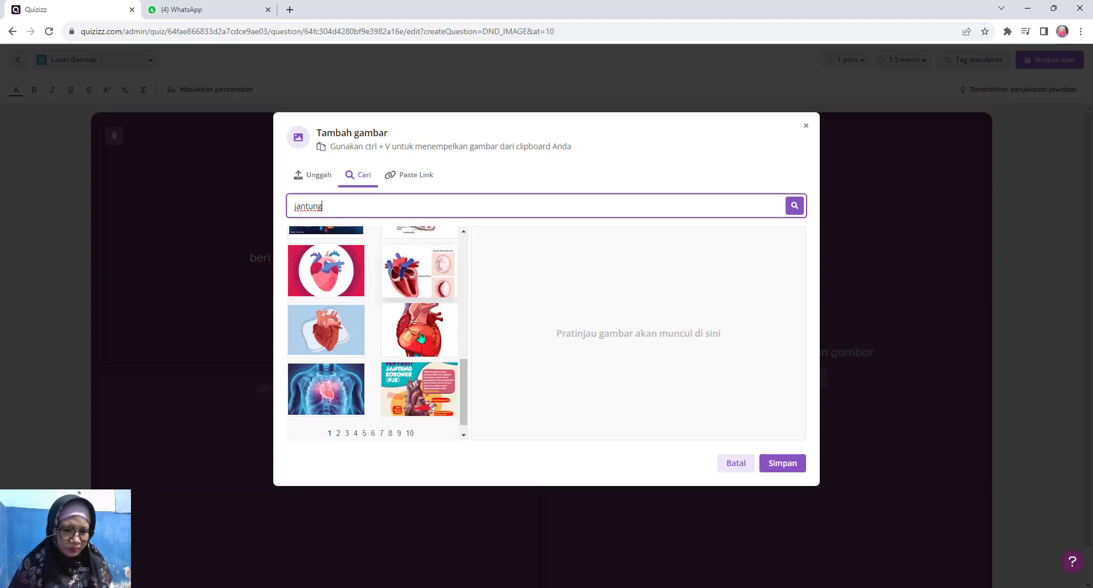
scroll(421, 337, up, 4)
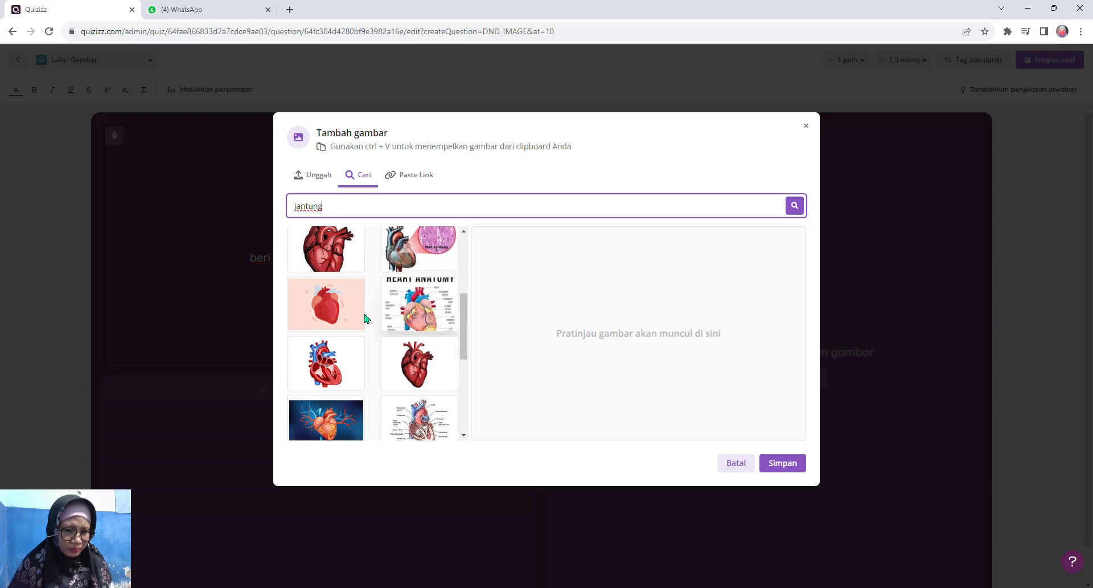
click(342, 376)
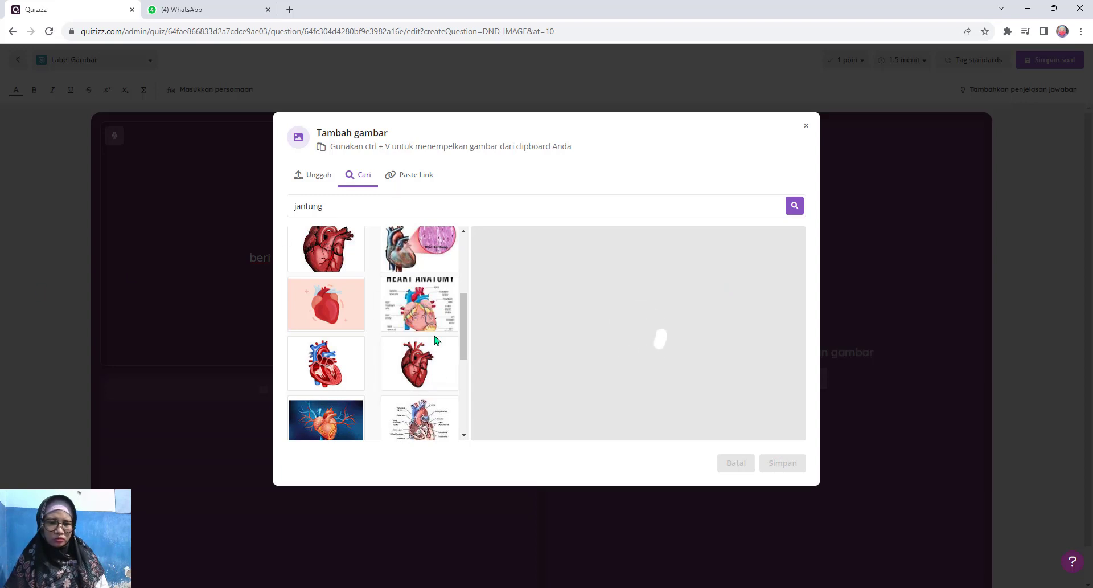
scroll(434, 370, up, 3)
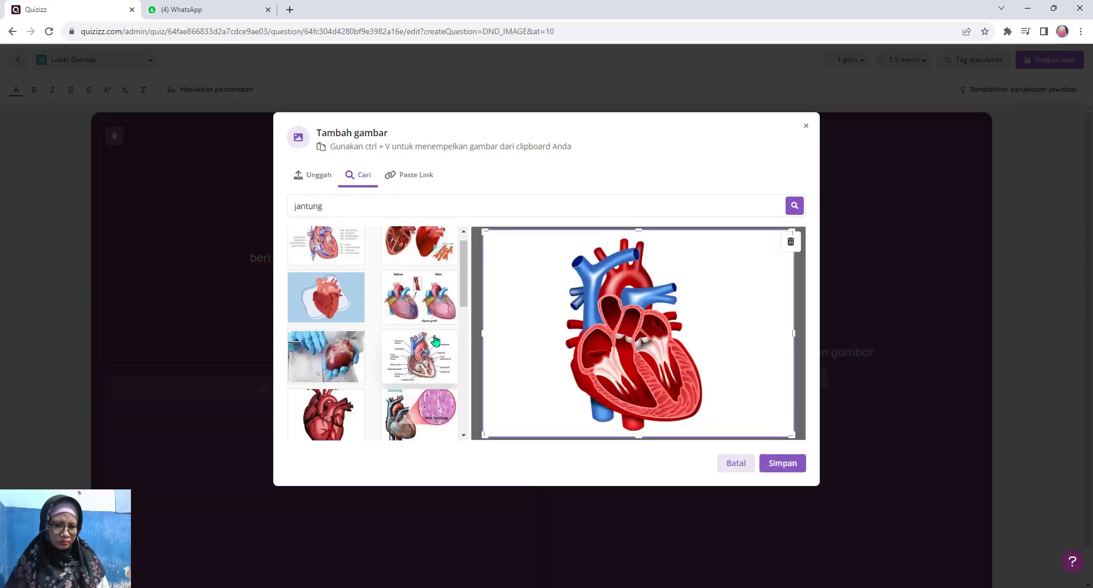
click(796, 462)
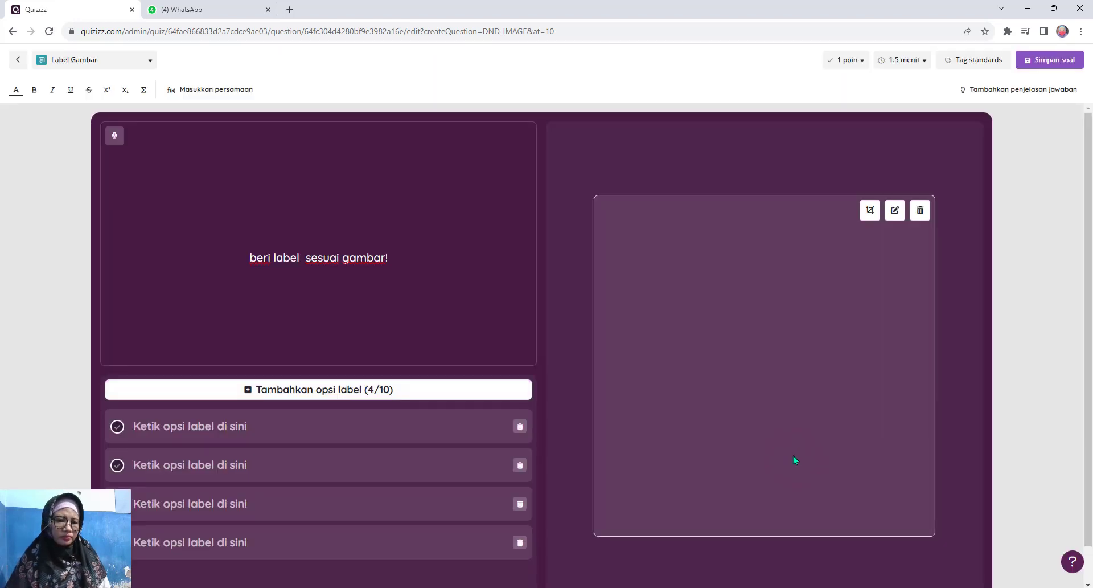
Enter "aorta" as the first label option and "ventrikel kanan" as the second, correcting its spelling
click(259, 427)
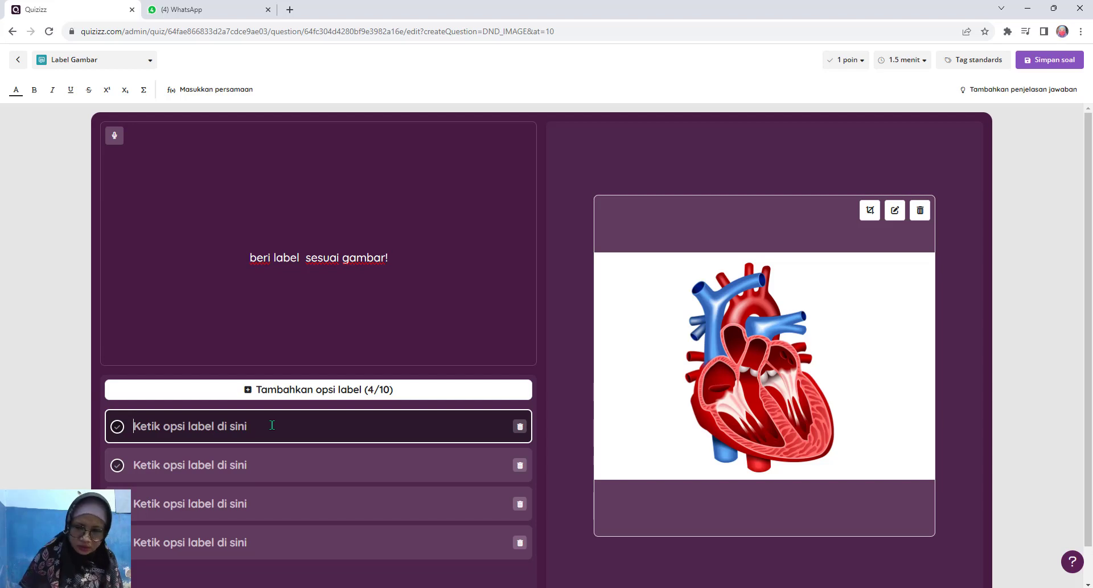
text(aorta)
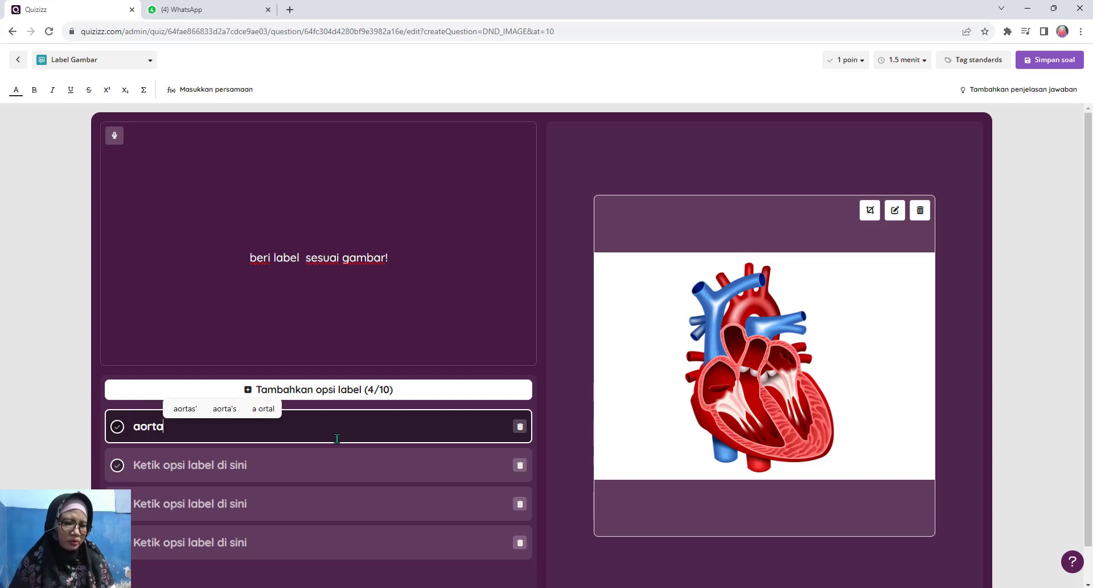
click(313, 454)
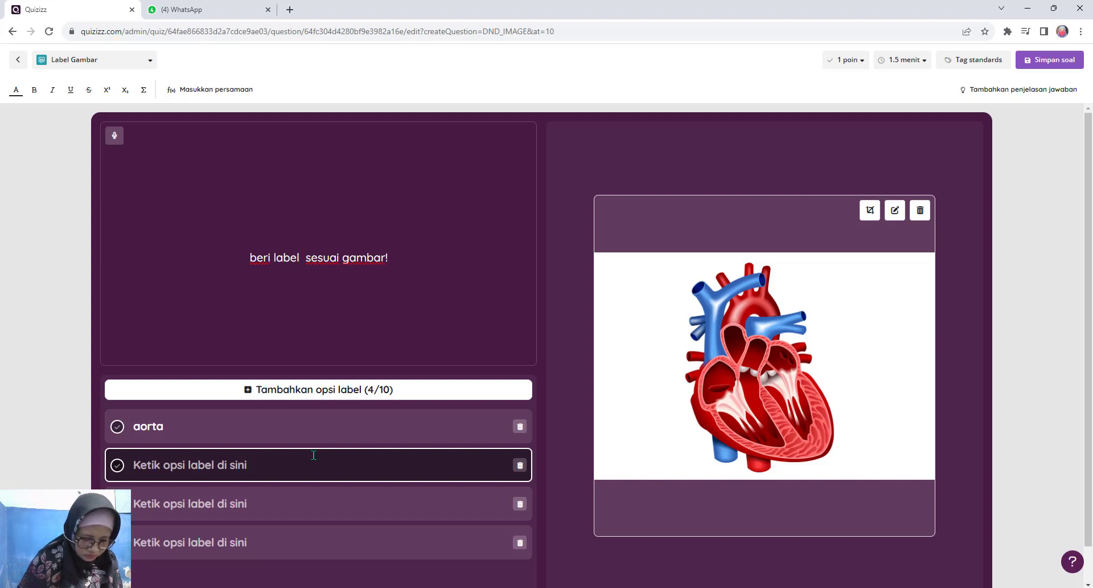
text(vennt)
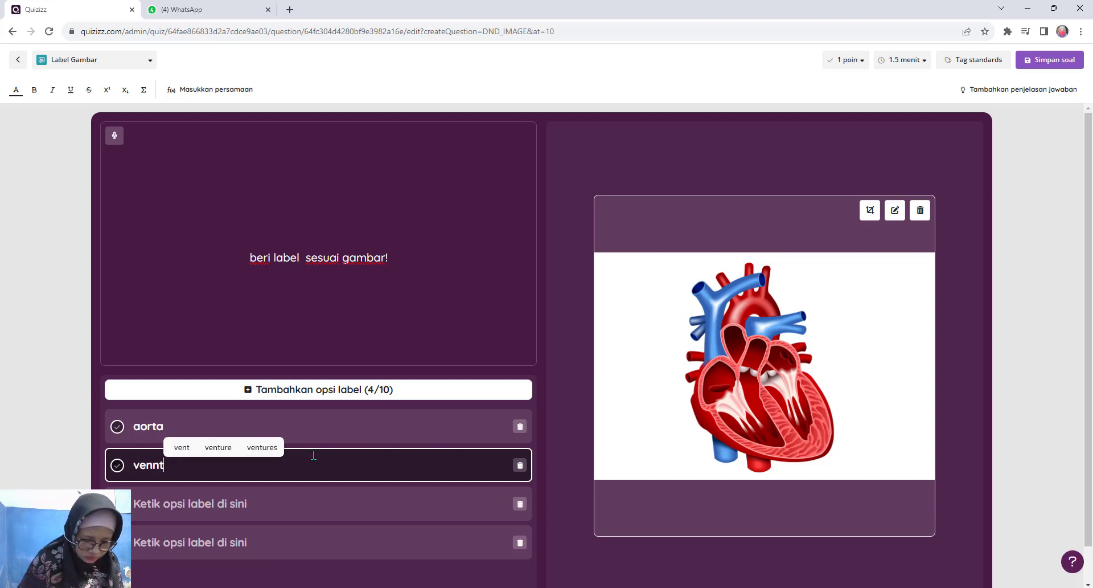
text(rikel )
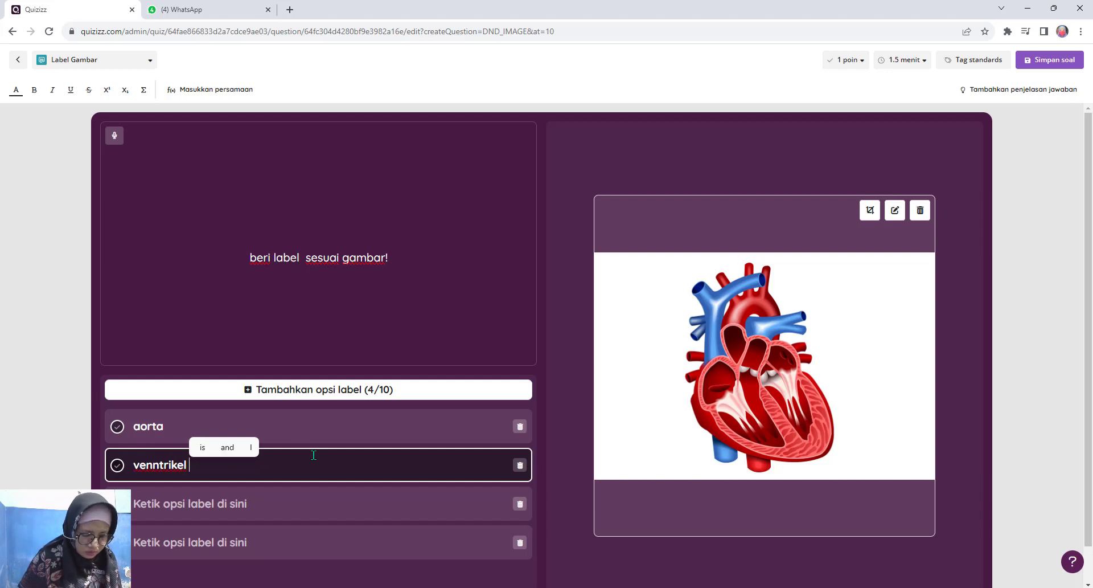
text(kanan)
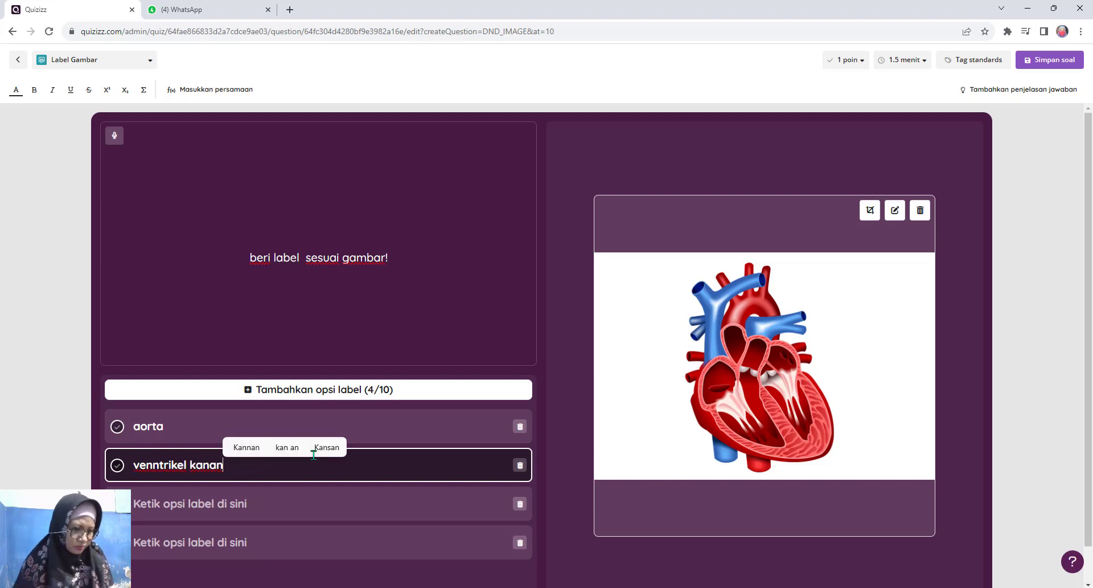
click(150, 460)
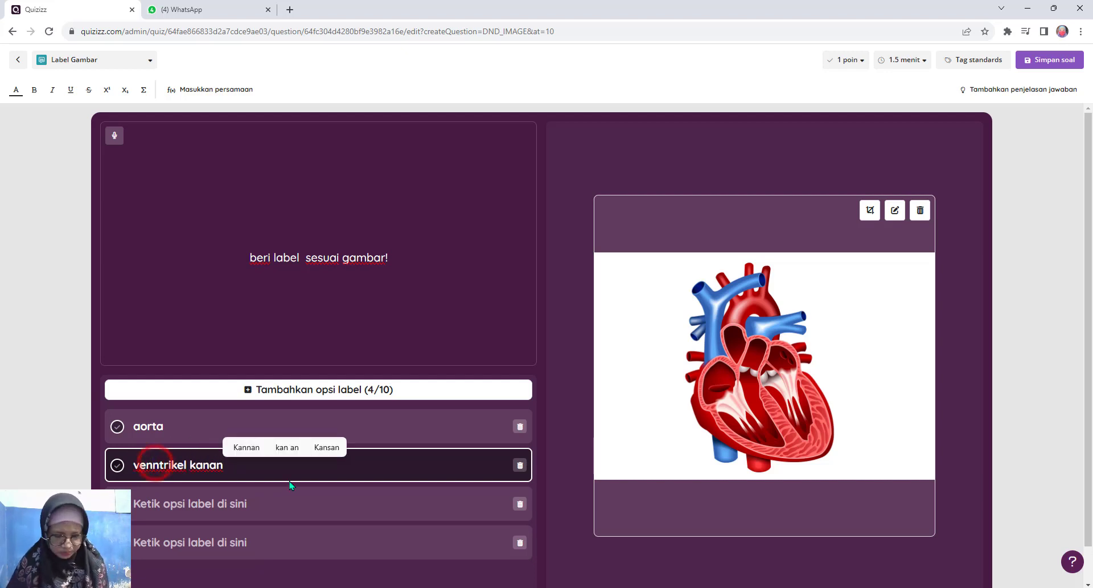
key(Delete)
Enter "ventrikel kiri" as the third label option and "atrium kanan" as the fourth
click(280, 502)
click(279, 503)
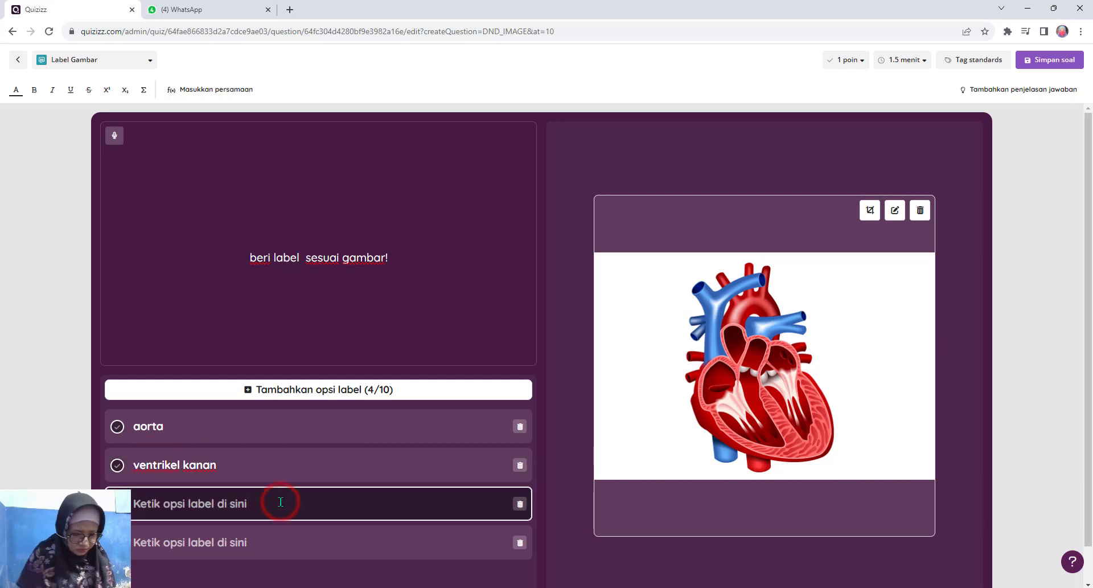
text(ventrikel kiri)
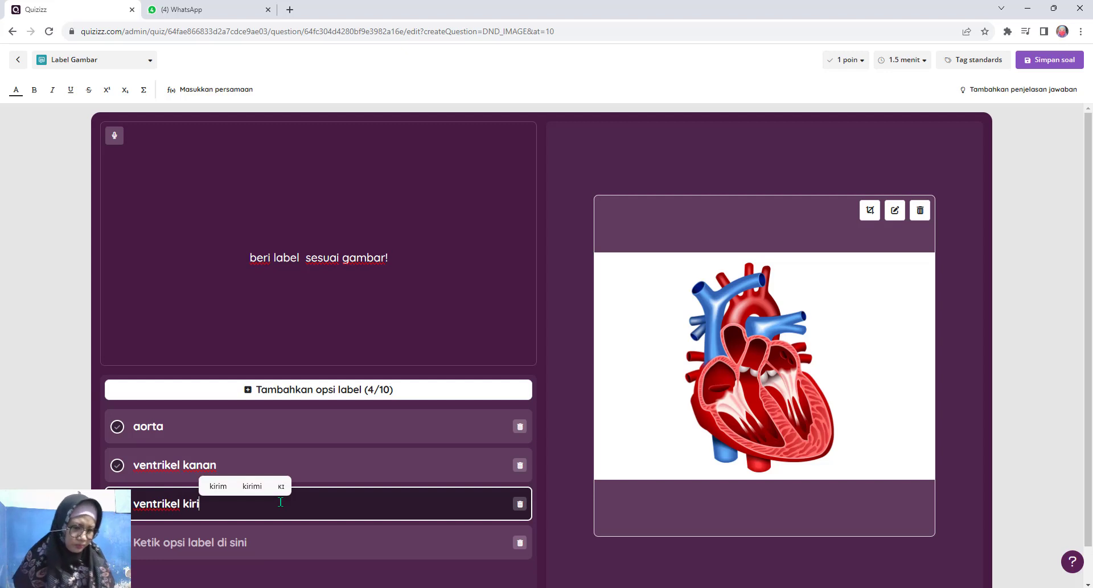
click(307, 532)
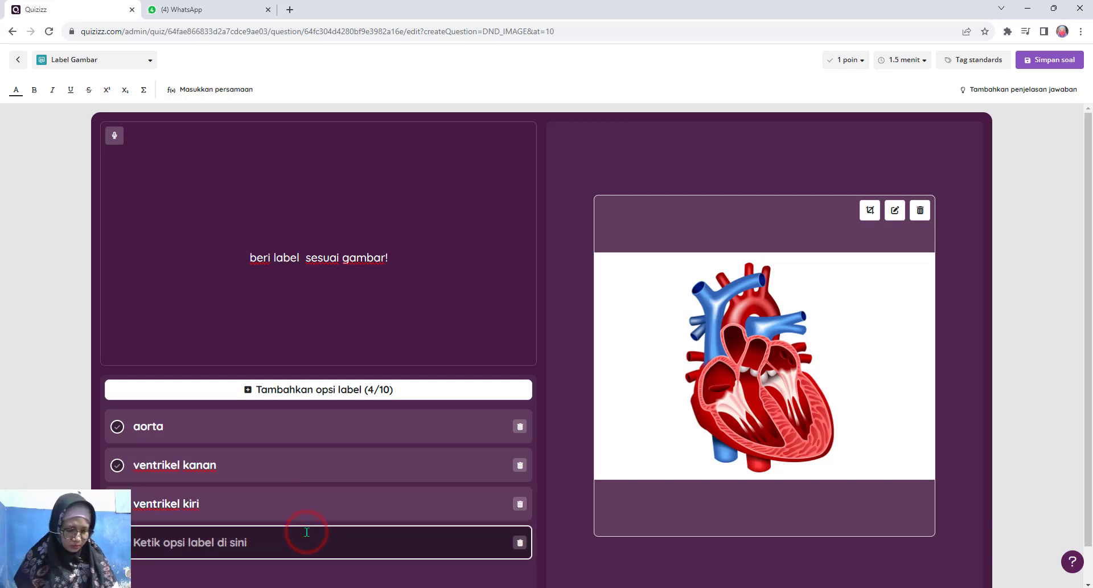
text(atriu)
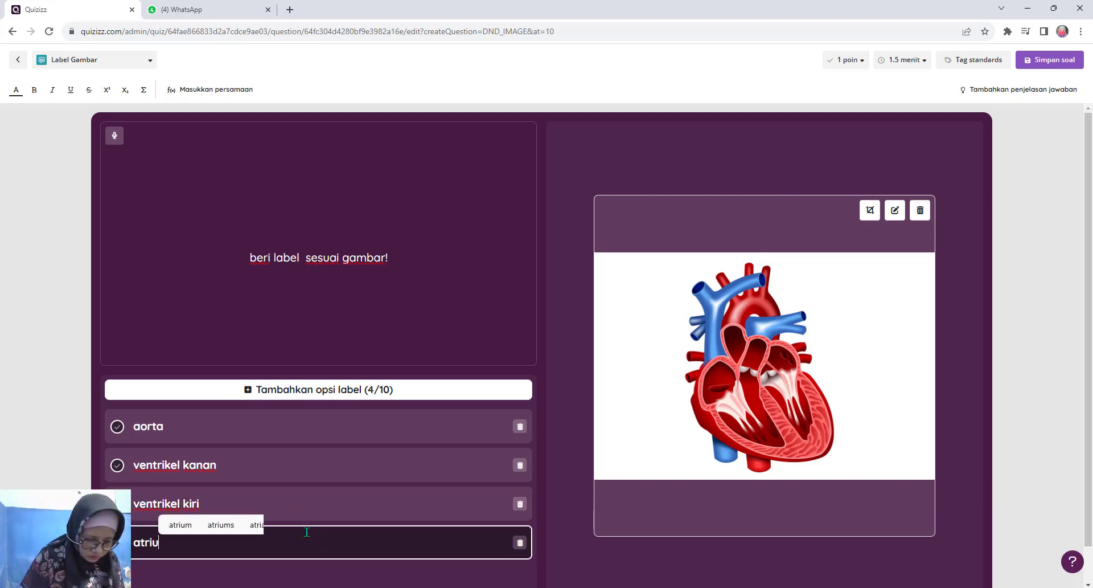
text(m kanan)
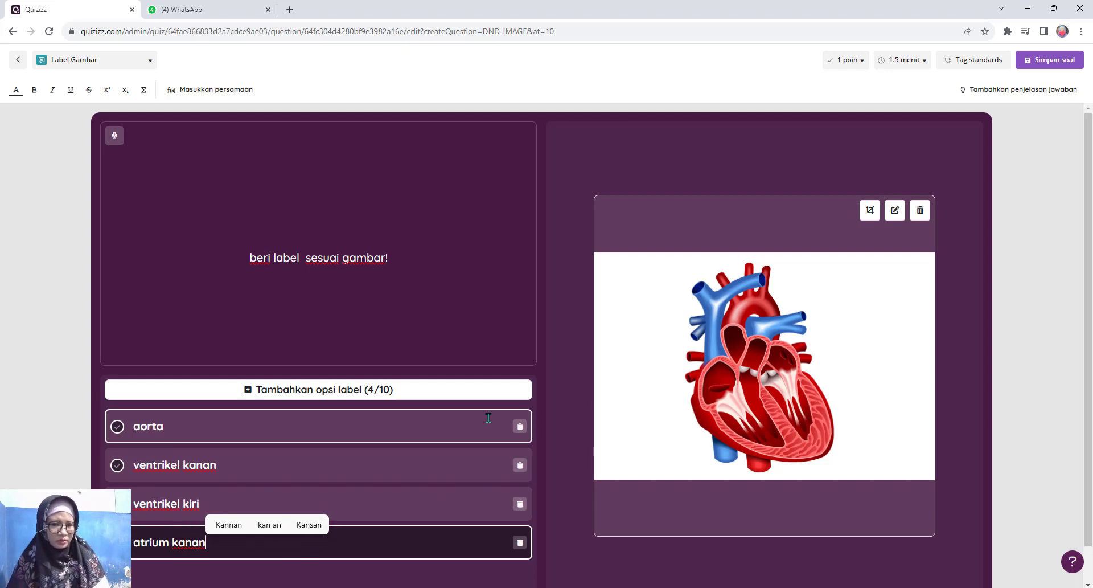
Add two more label options and fill the one directly above "aorta" with "atrium kiri"
double_click(453, 397)
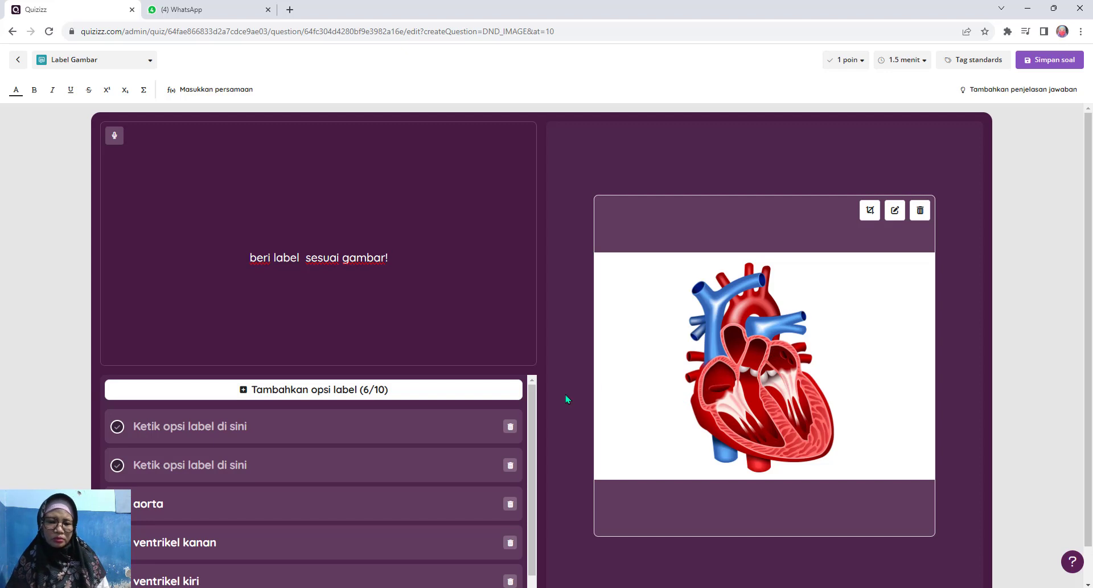
scroll(512, 424, down, 1)
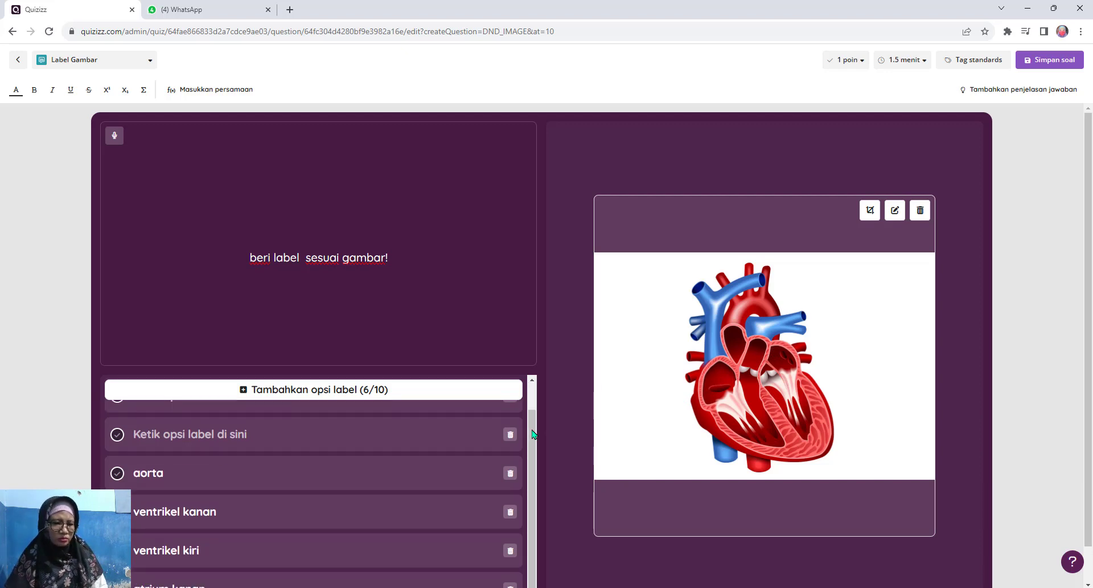
scroll(364, 453, up, 1)
click(348, 454)
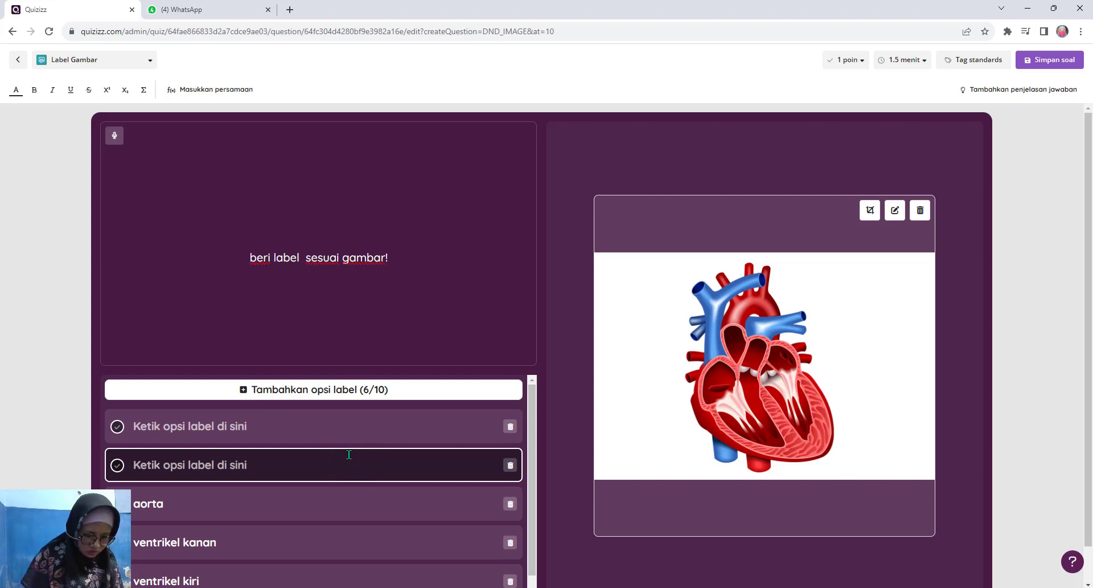
text(atrium)
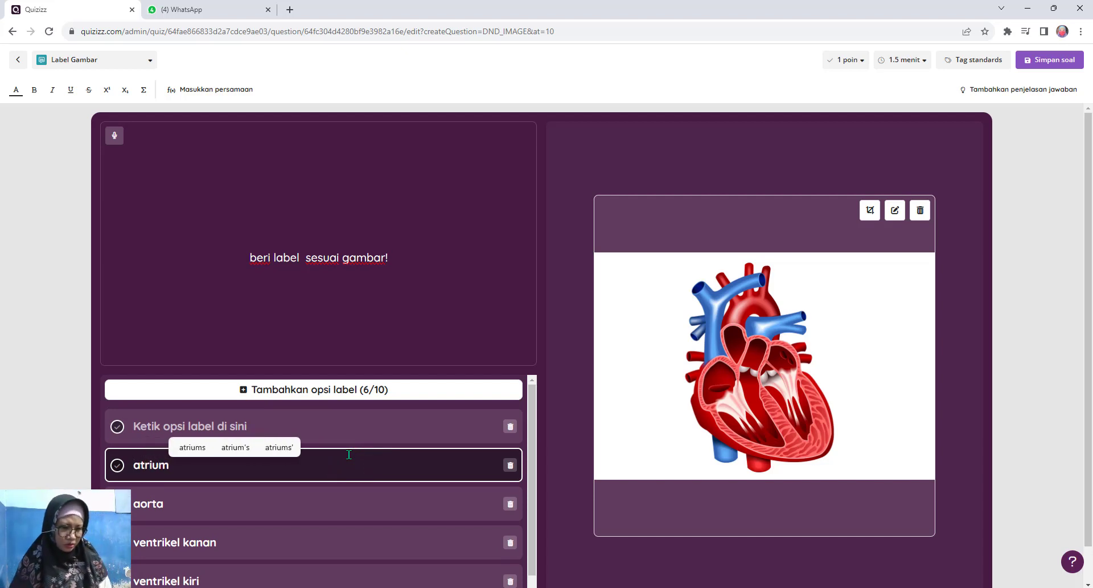
scroll(319, 444, down, 2)
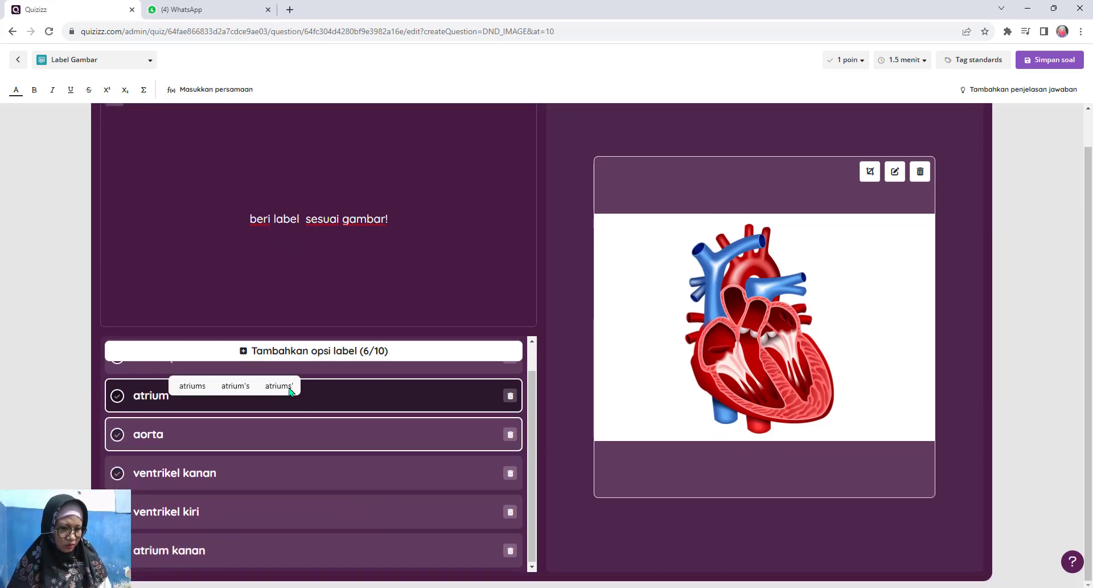
text(kiri)
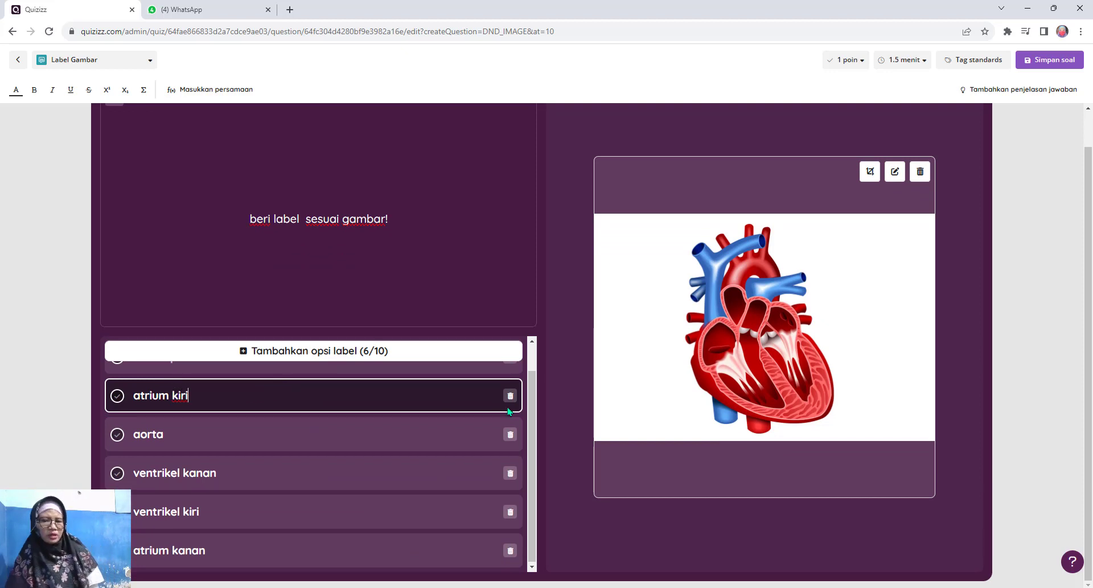
scroll(532, 393, up, 1)
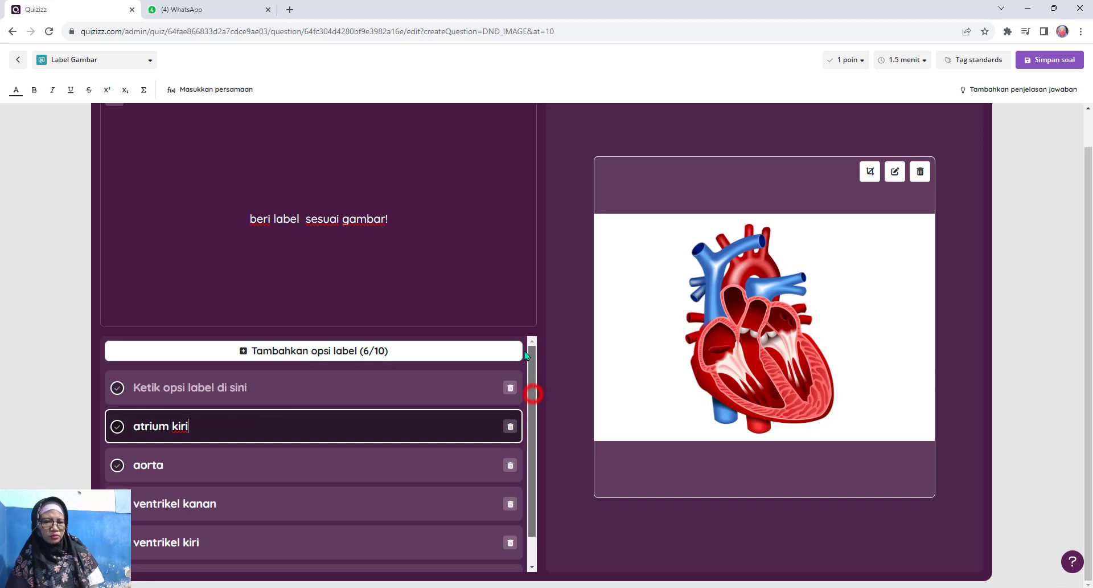
click(544, 383)
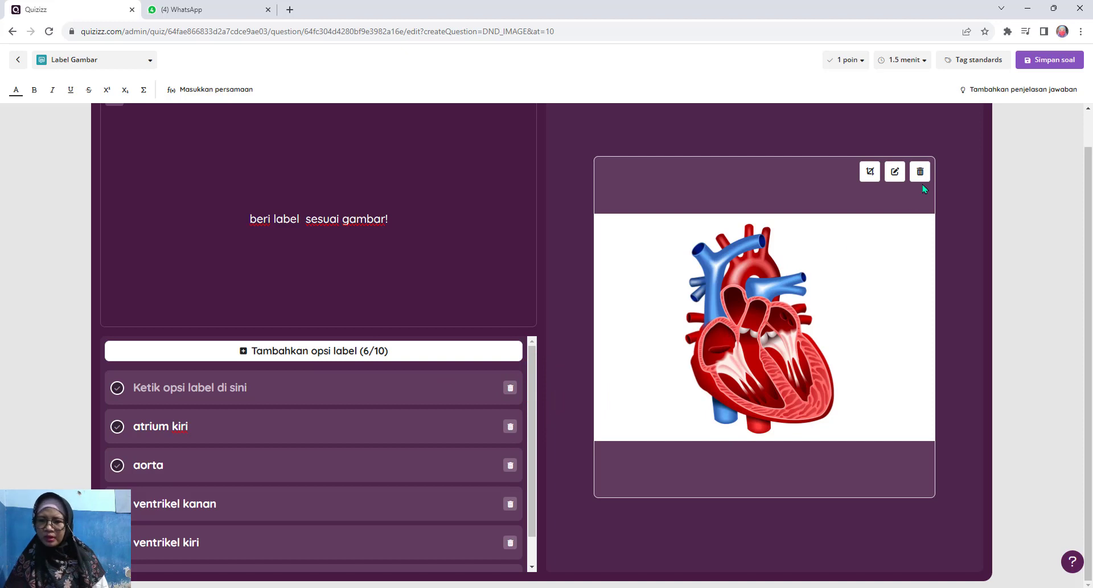
click(287, 388)
click(219, 422)
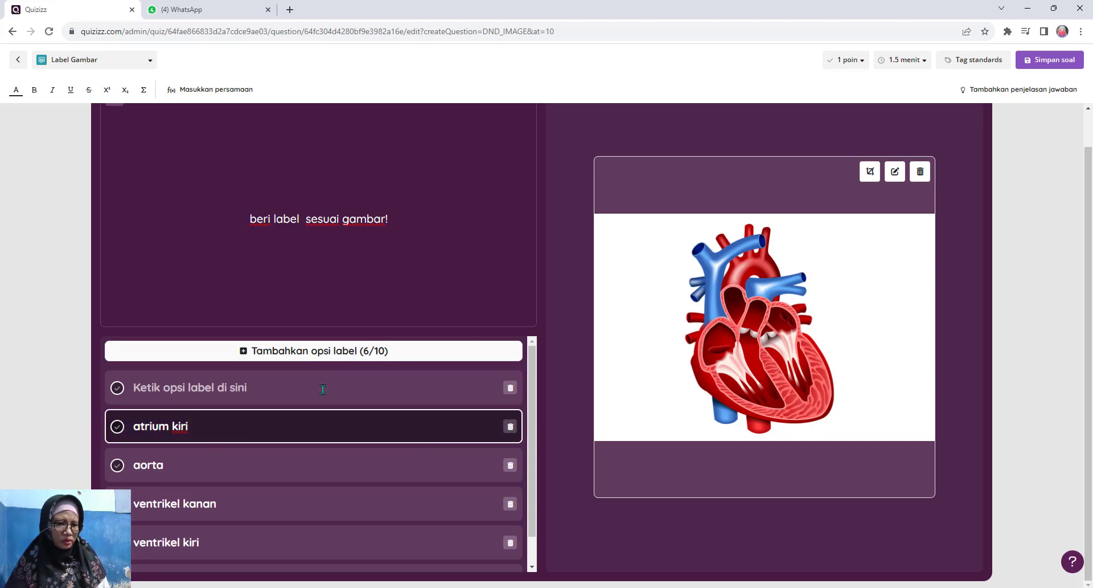
click(571, 495)
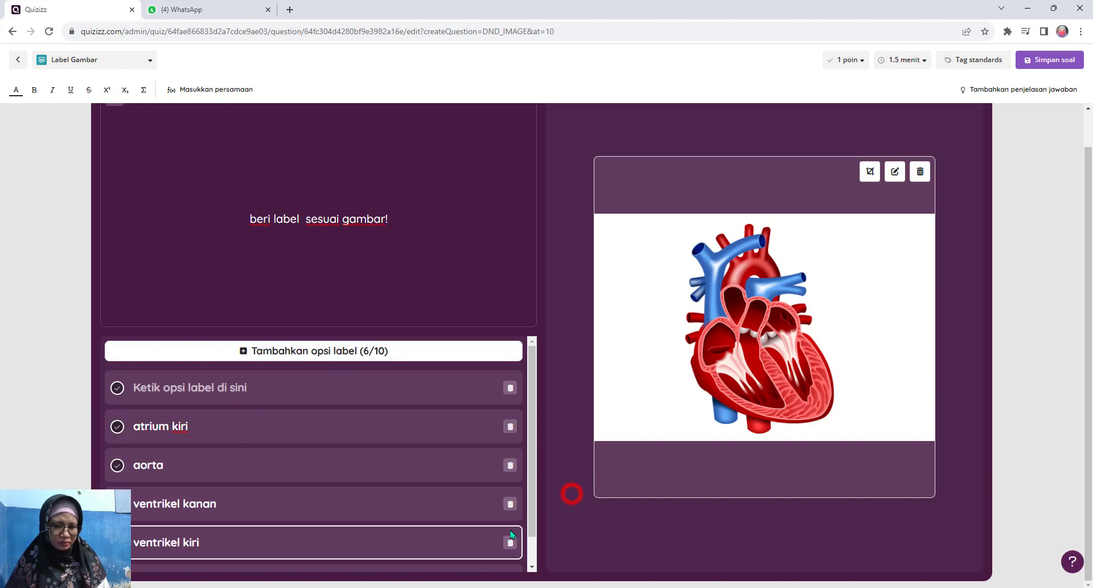
click(533, 550)
triple_click(310, 546)
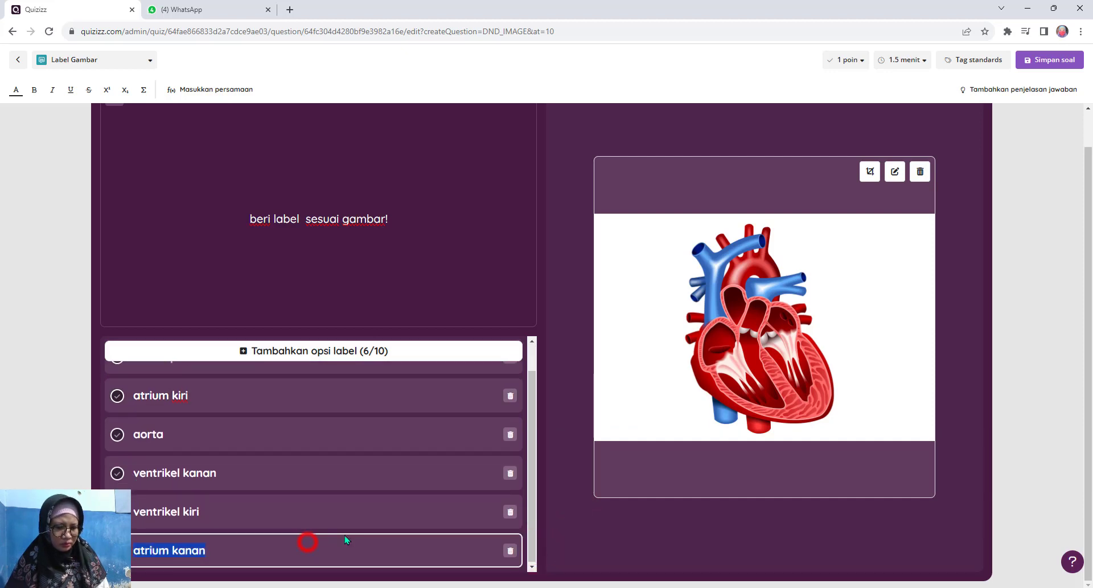
click(600, 545)
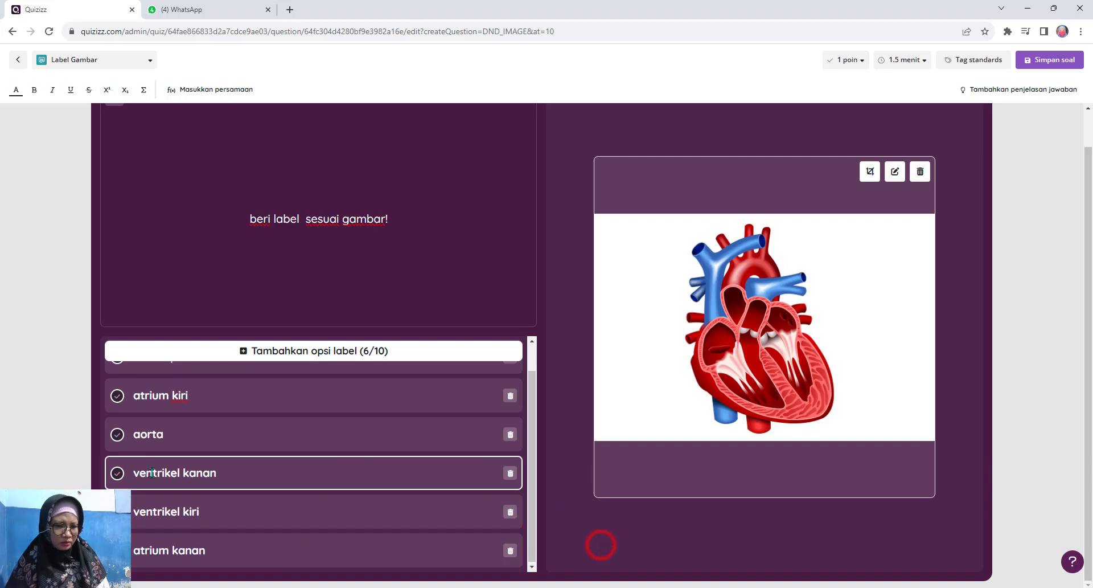
Mark "ventrikel kanan", "atrium kiri" and "aorta" as correct, placing them on the heart's lower-left chamber, upper-right chamber and upper-left vessel
click(117, 474)
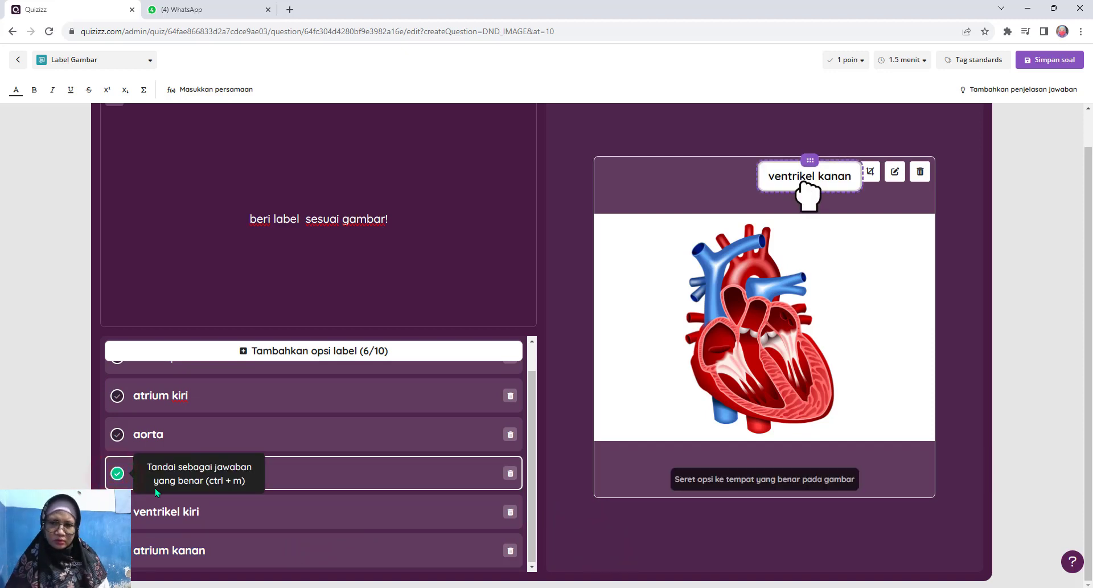
drag(788, 179, 696, 390)
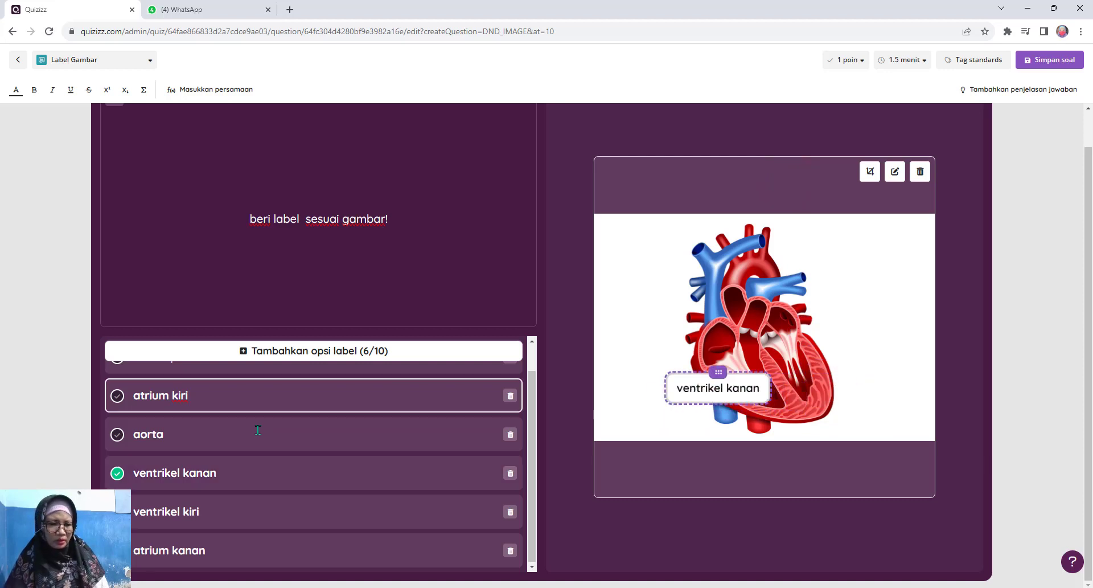
click(117, 395)
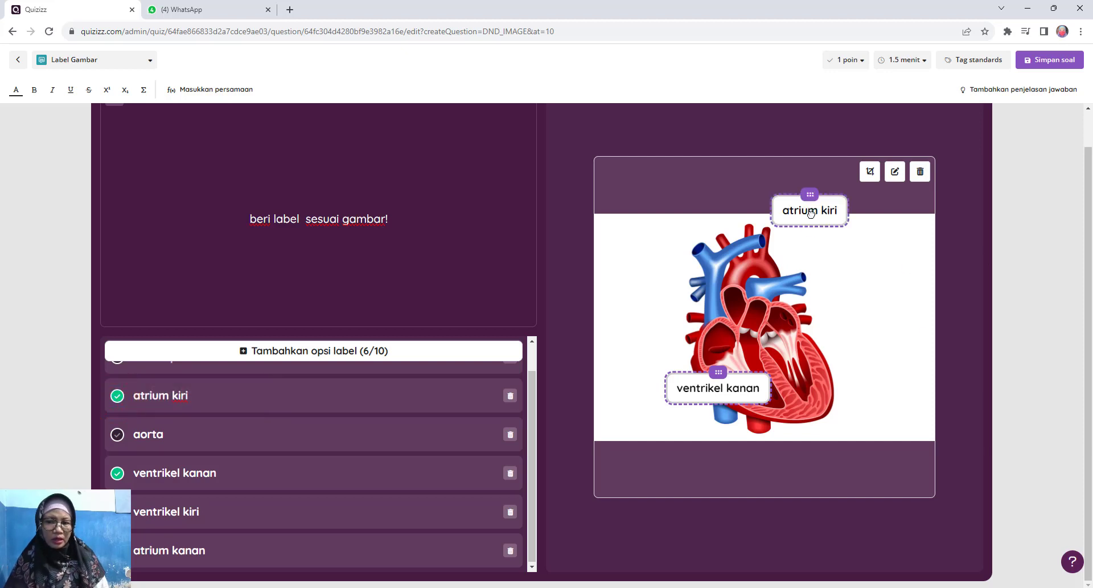
drag(814, 212, 802, 314)
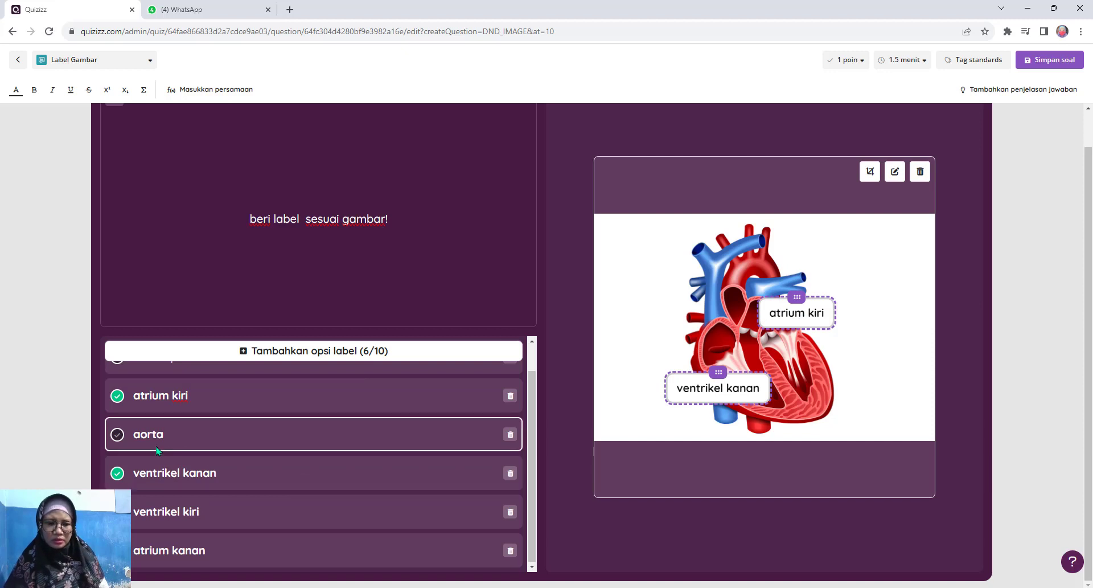
click(117, 434)
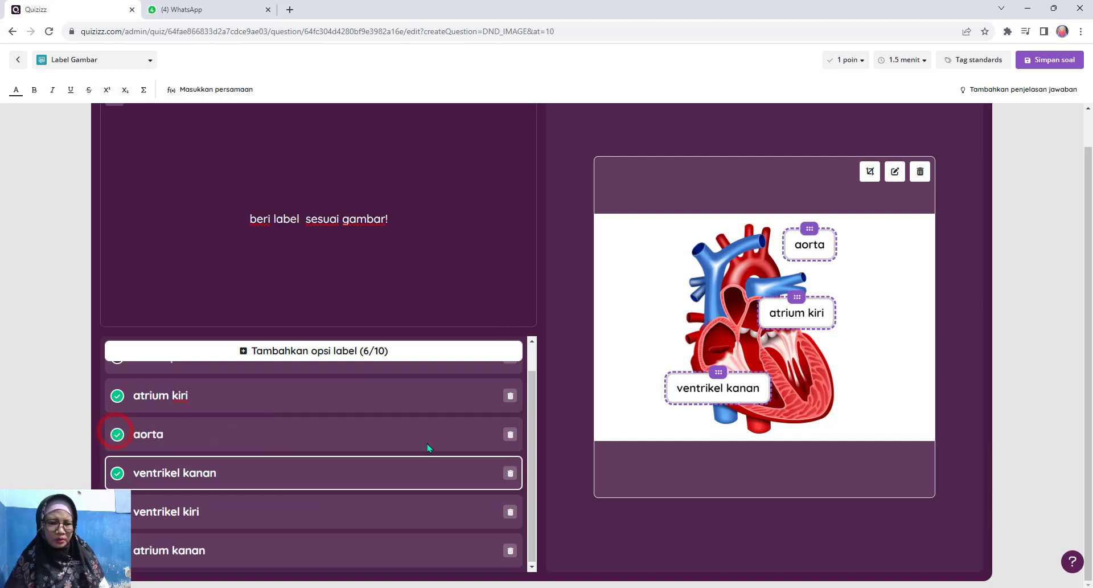
drag(820, 243, 726, 267)
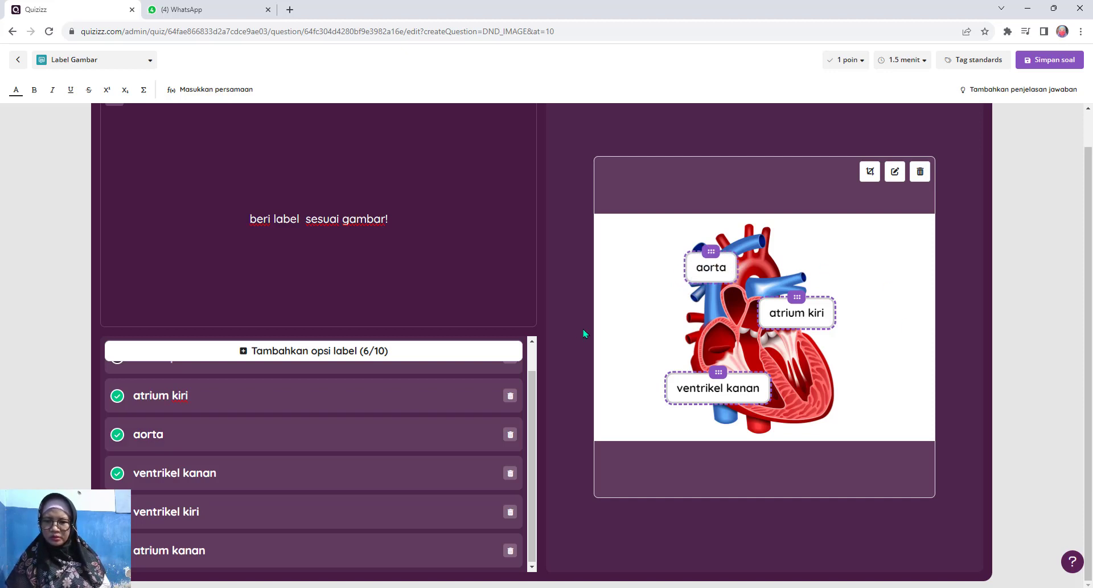
Fill the empty label option with "vena pulmonalis" and mark it as a correct answer
scroll(215, 464, up, 1)
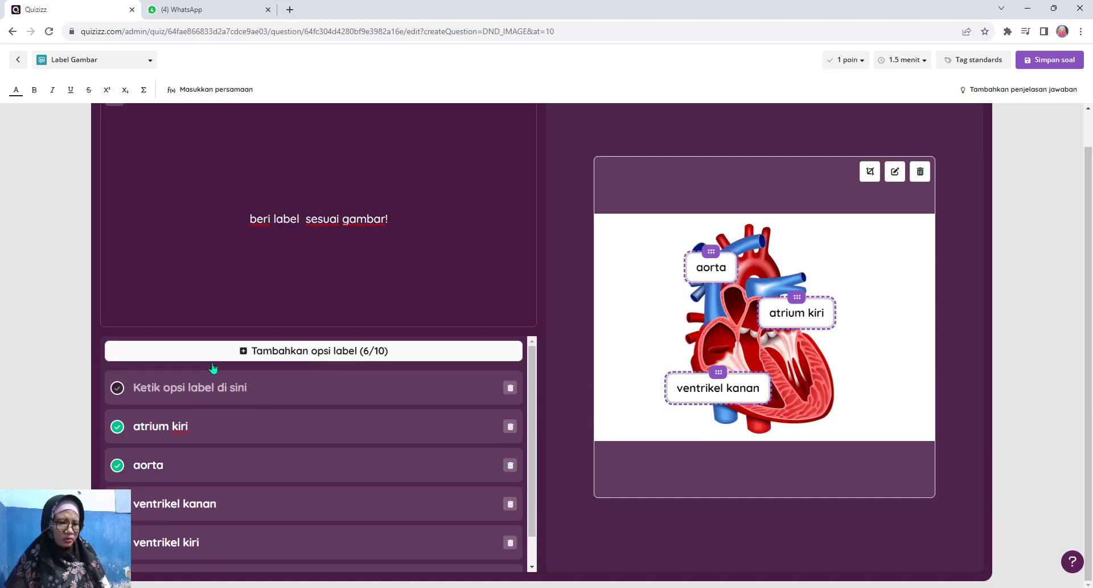
click(220, 383)
text(ve)
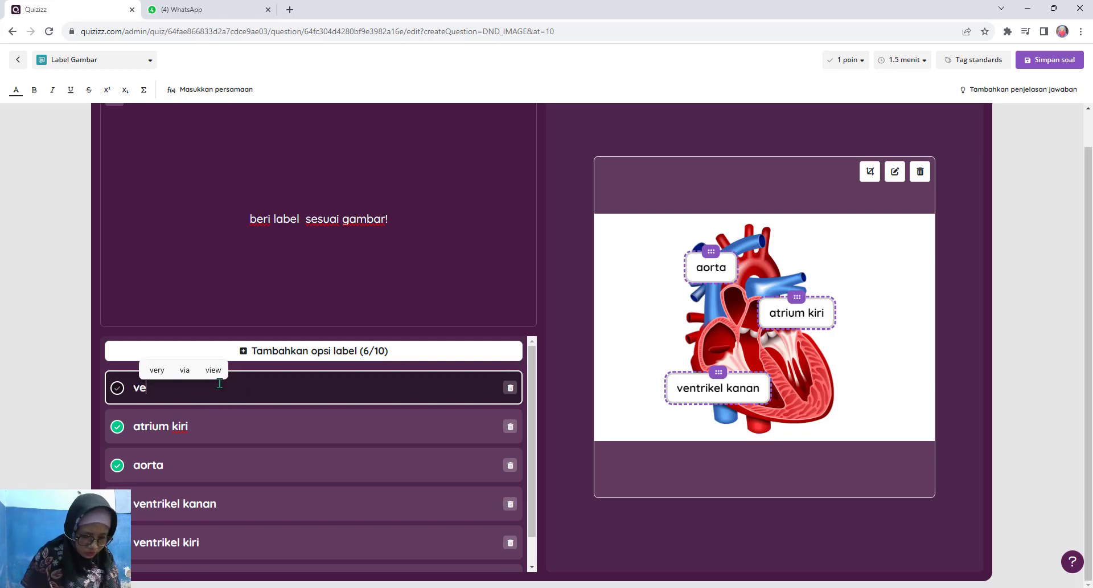
text(na pulmo)
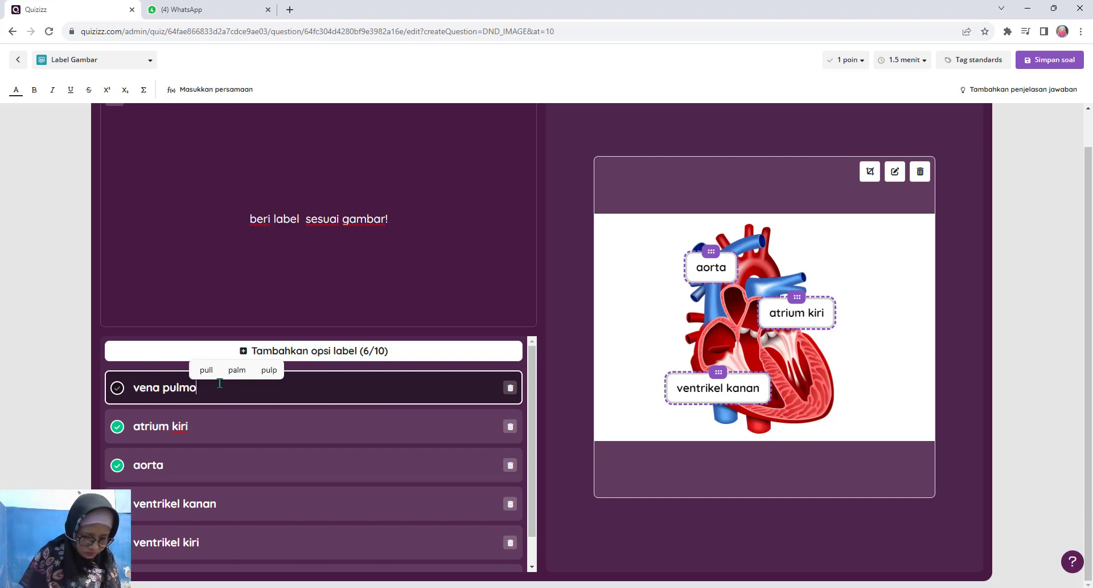
text(nalis)
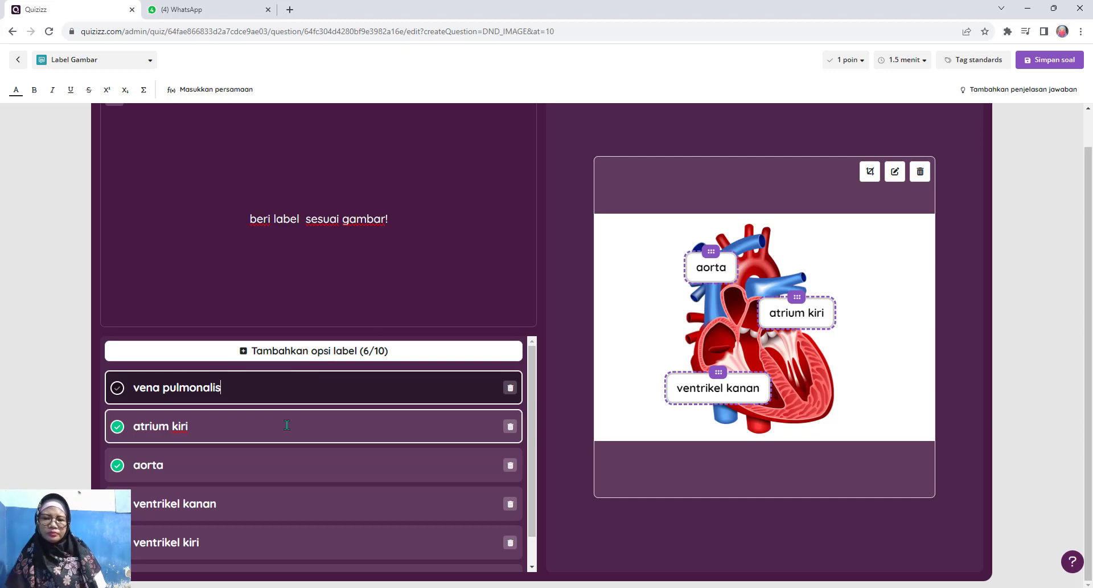
click(117, 388)
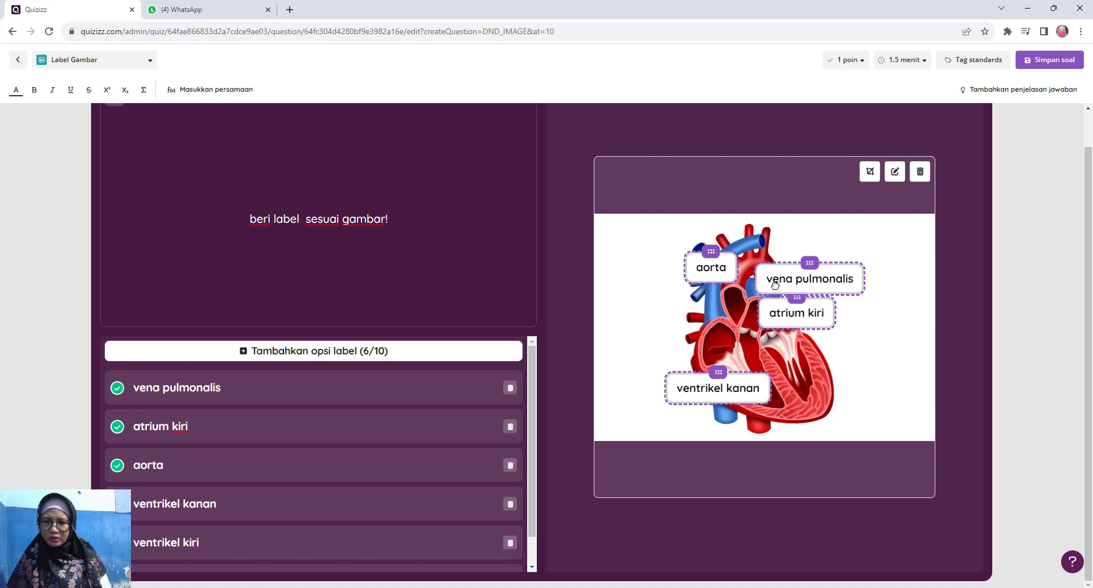
Move "vena pulmonalis" up beside "aorta", and mark "ventrikel kiri" as correct, placing it on the heart's lower-right chamber
mouse_move(781, 274)
mouse_down()
mouse_move(797, 239)
mouse_move(774, 254)
mouse_up()
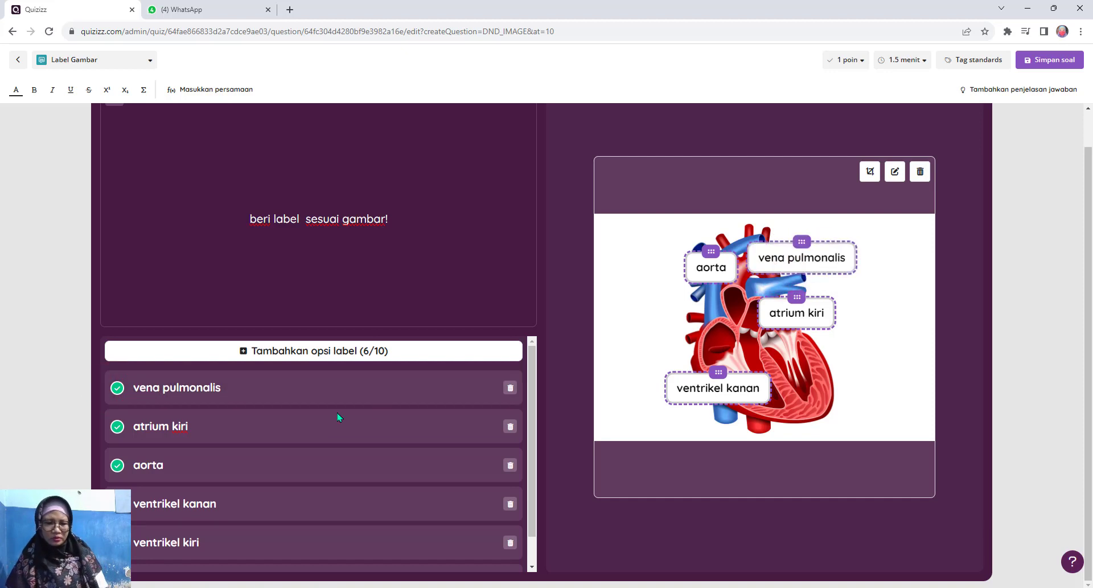
click(137, 542)
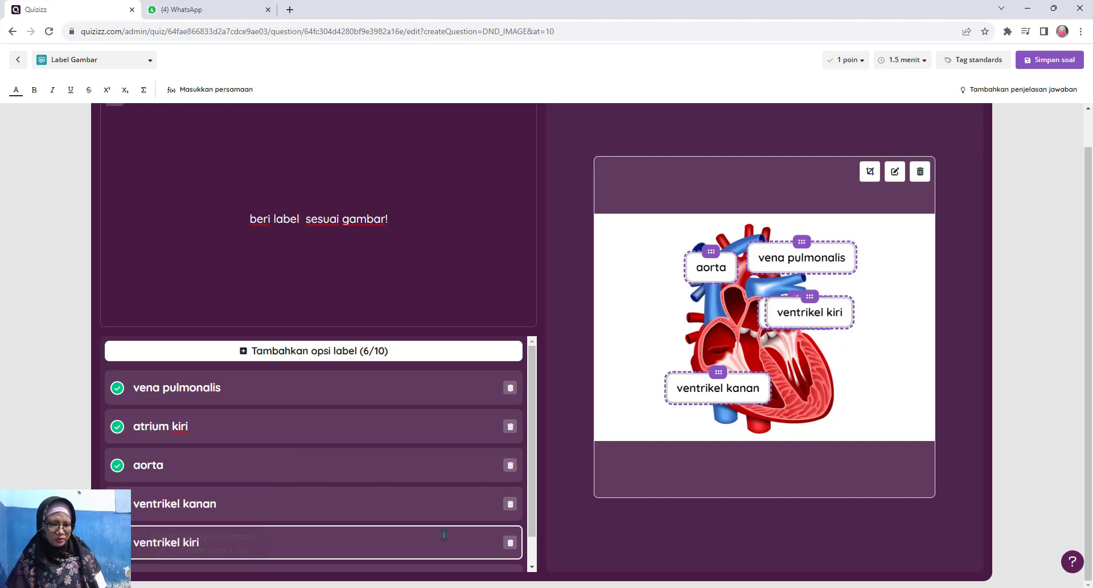
click(833, 319)
drag(797, 319, 690, 341)
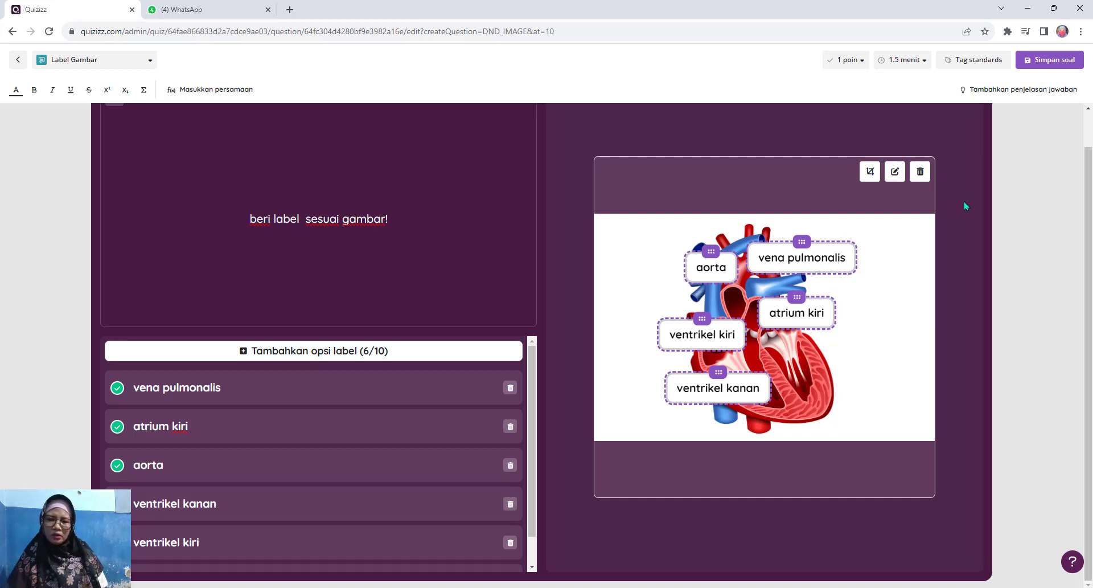
drag(698, 333, 782, 378)
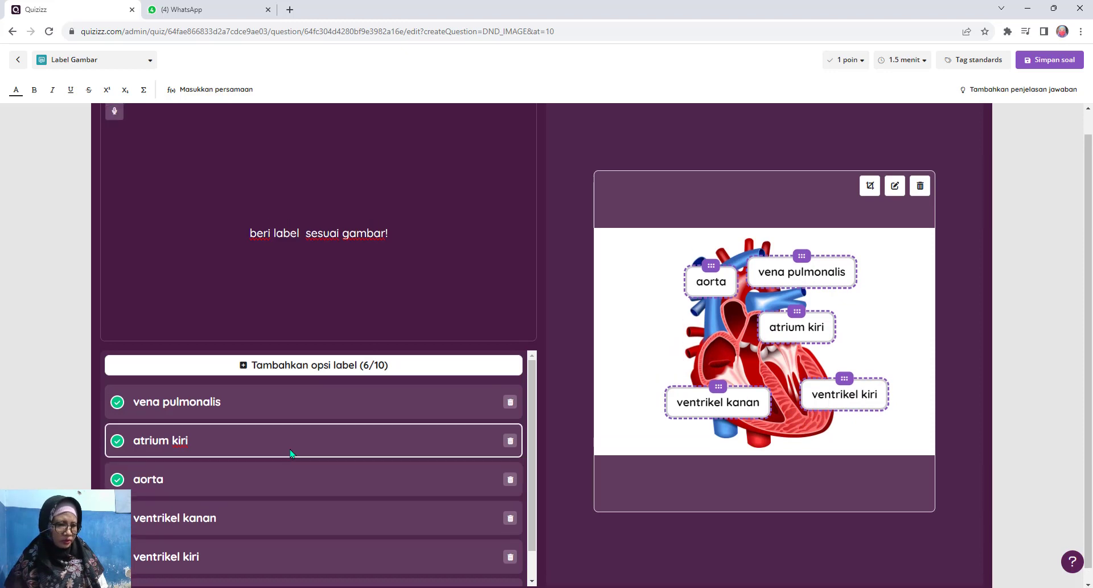
Mark "atrium kanan" as correct, place it on the heart's left side above "ventrikel kanan", and save the question
scroll(287, 475, down, 1)
scroll(287, 474, down, 1)
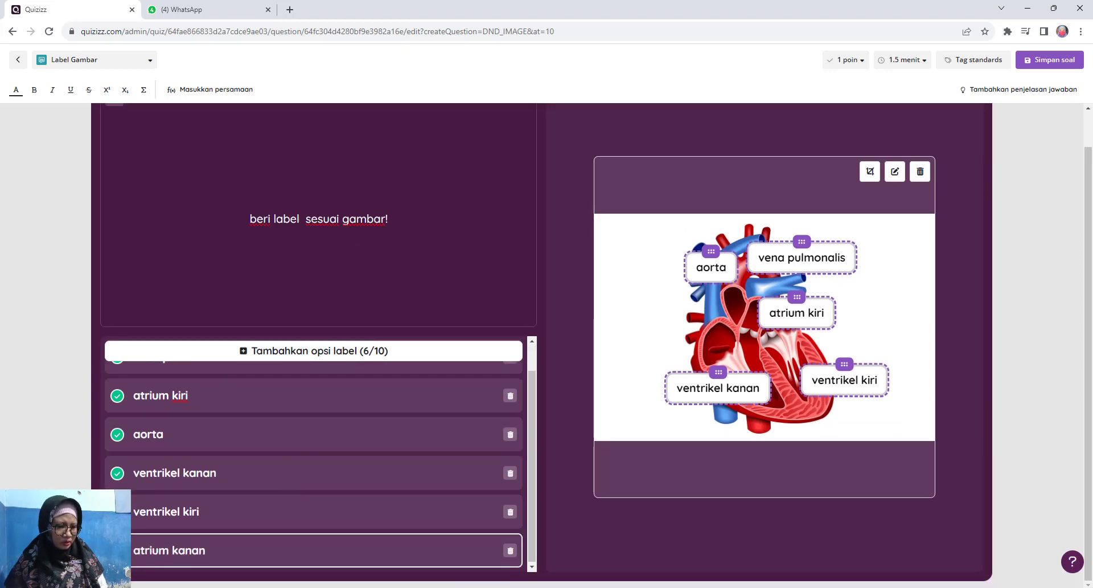
click(118, 550)
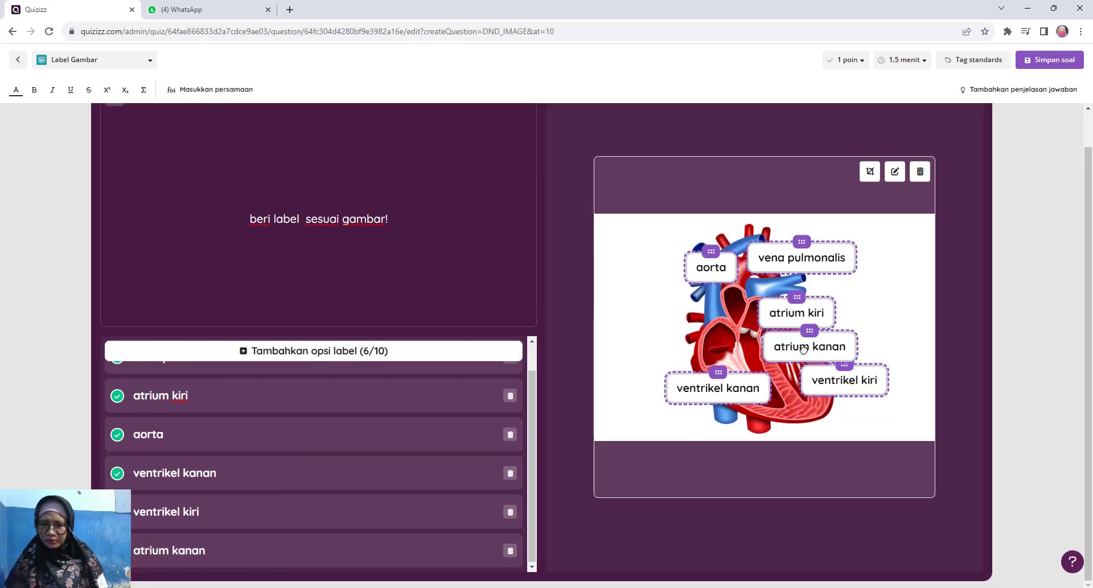
drag(803, 349, 692, 340)
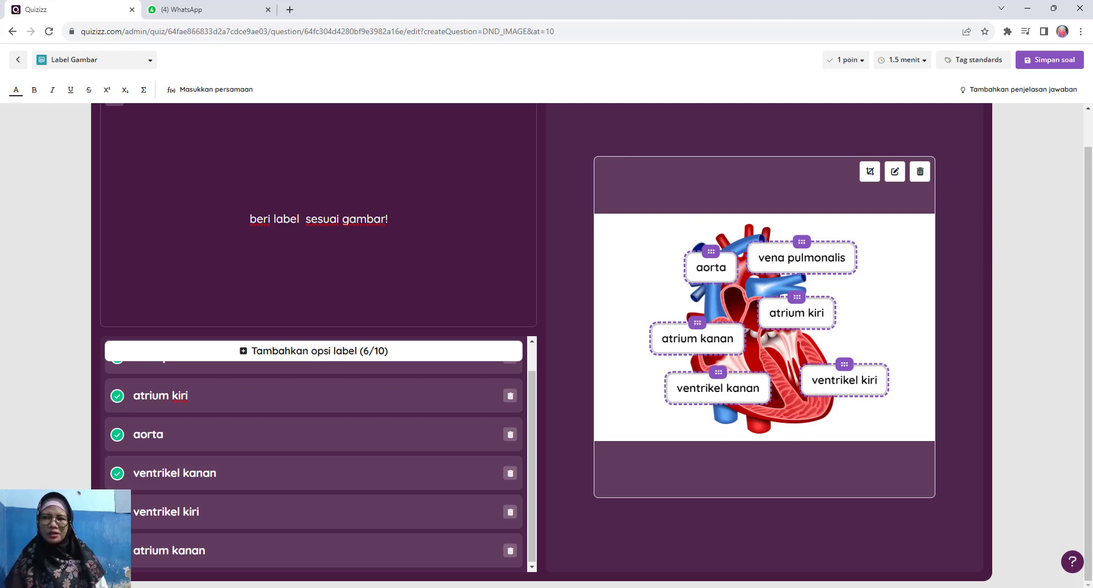
click(1055, 62)
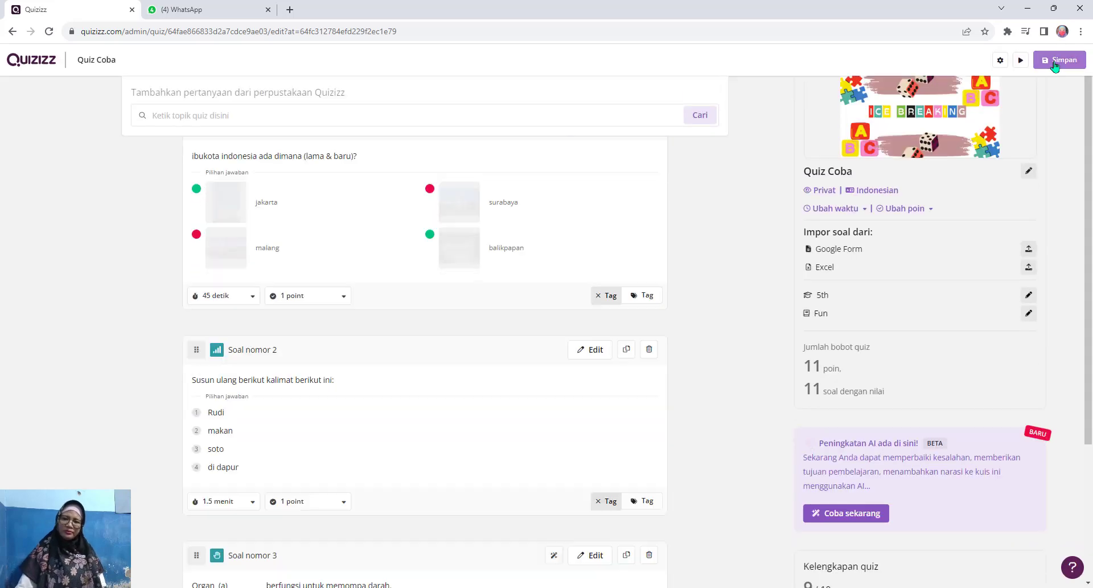
Add a Grafik MTK question after question 11 and choose the Poin graph type
scroll(422, 381, down, 7)
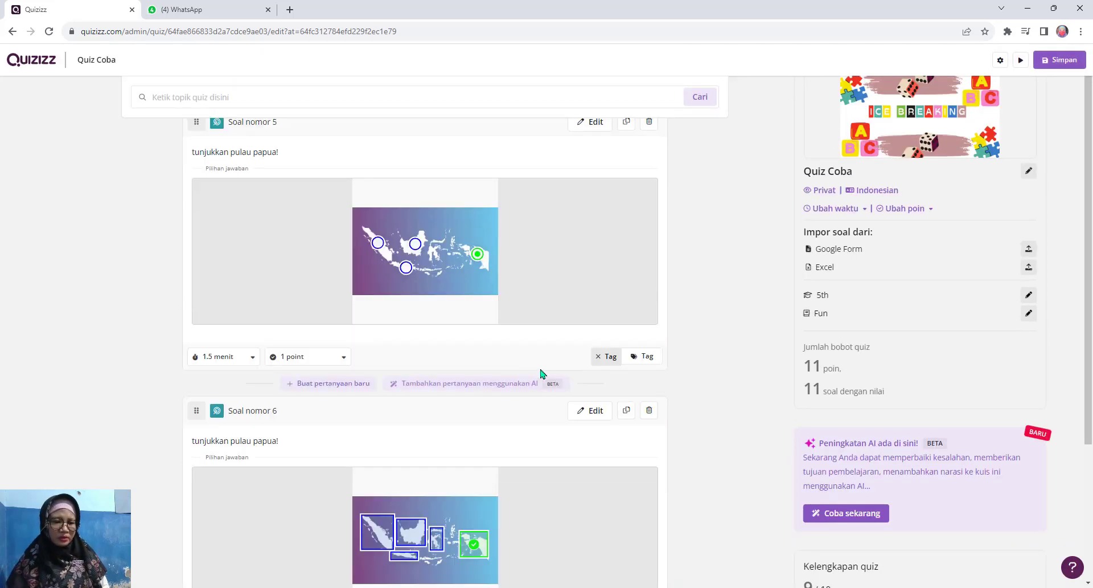
scroll(561, 369, down, 5)
scroll(578, 376, up, 10)
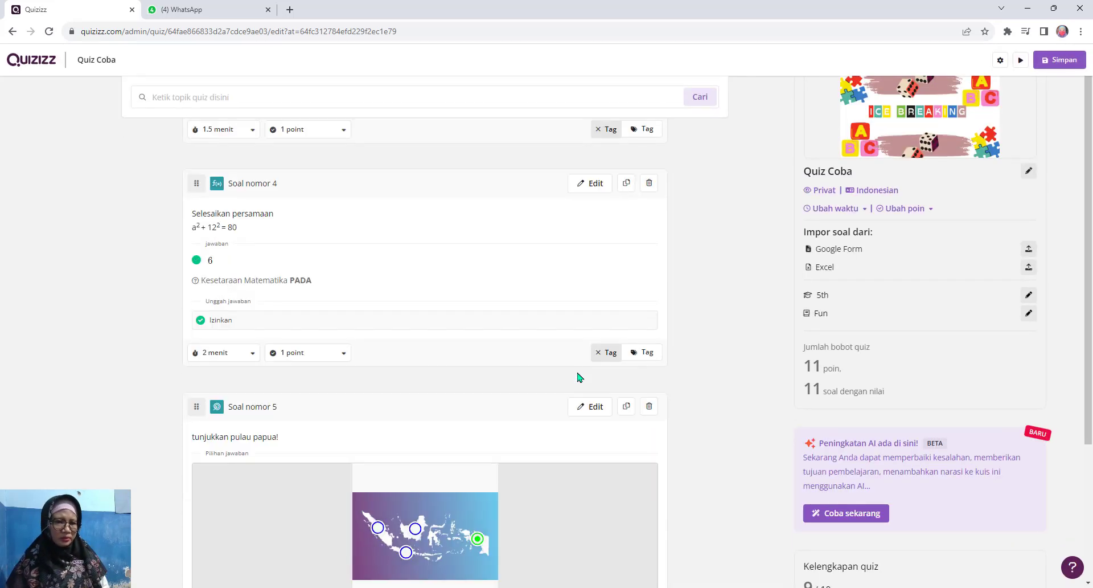
mouse_move(578, 376)
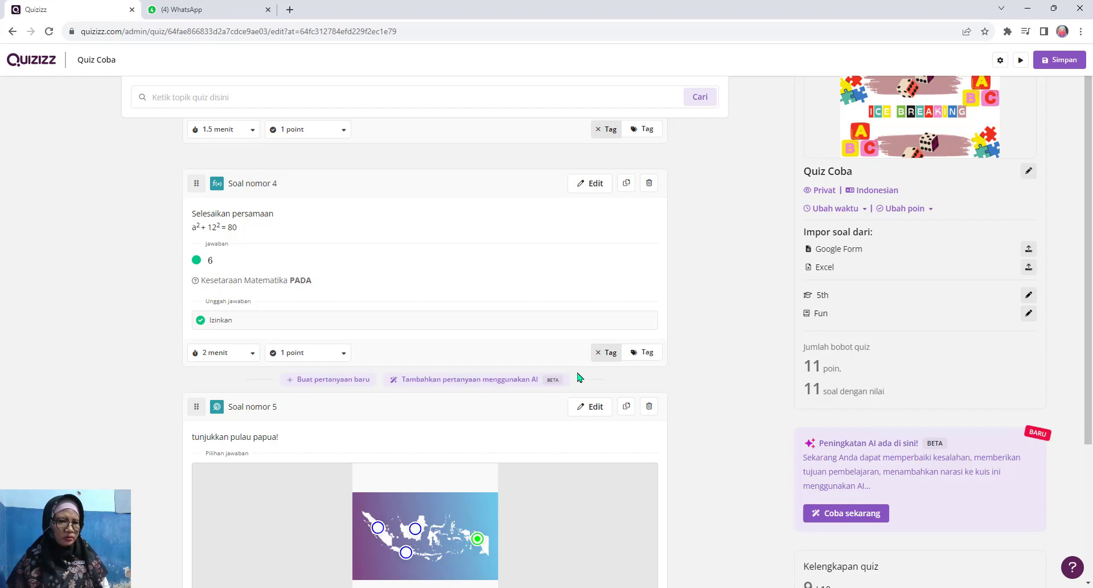
scroll(578, 376, down, 20)
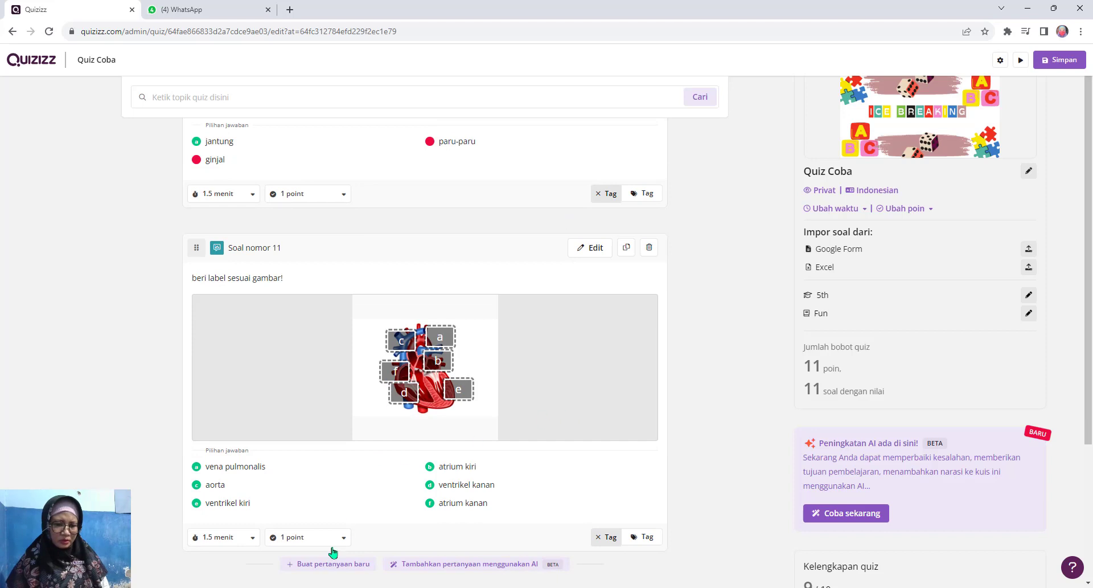
click(333, 562)
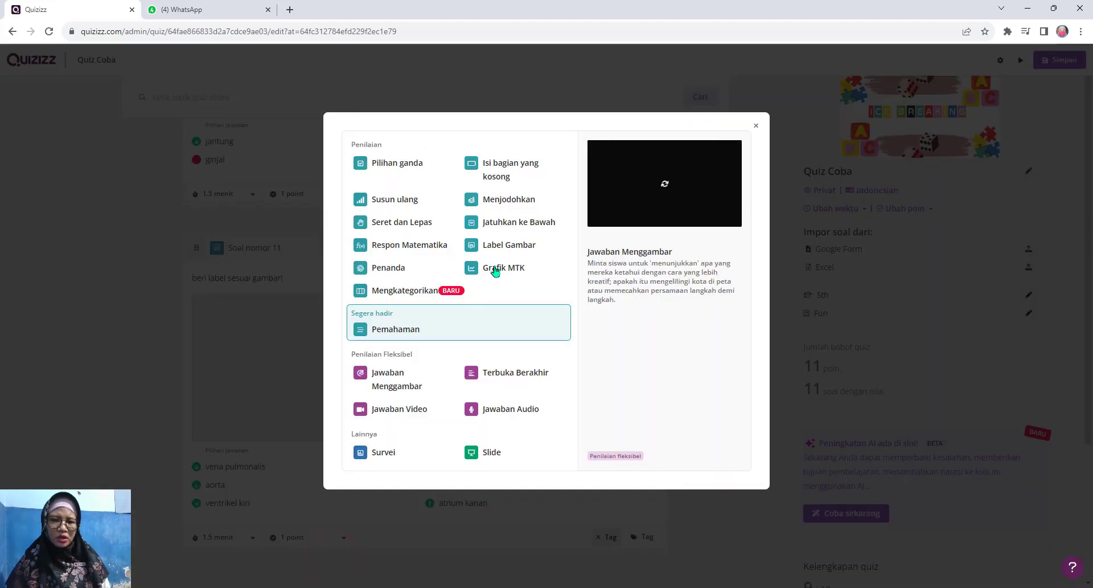
click(526, 275)
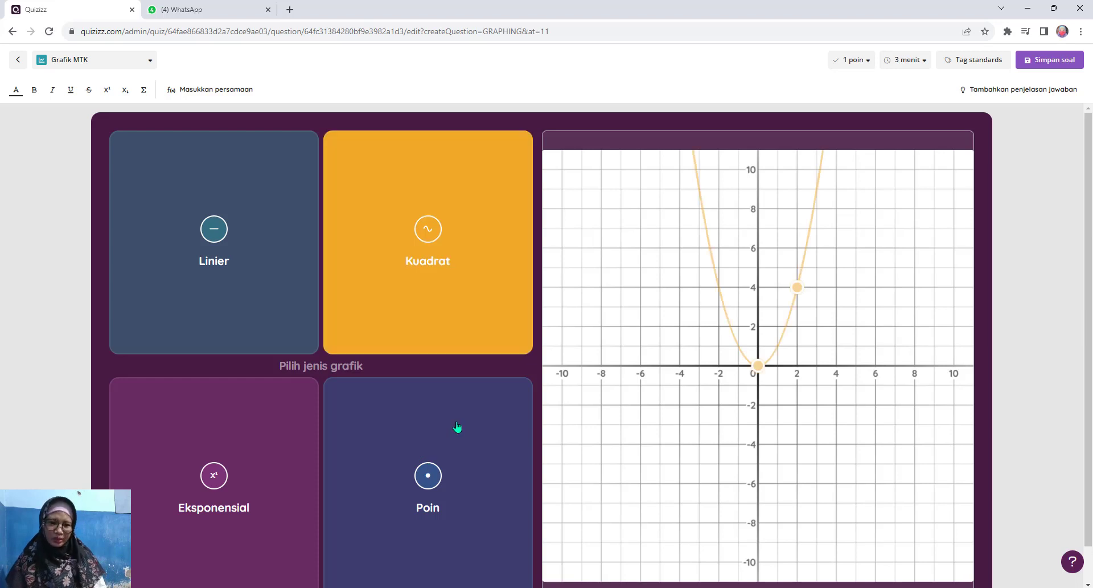
click(449, 500)
Enter the question text "tentukan letak titik ordinat (-2, 2) dan (5, 2)"
click(427, 453)
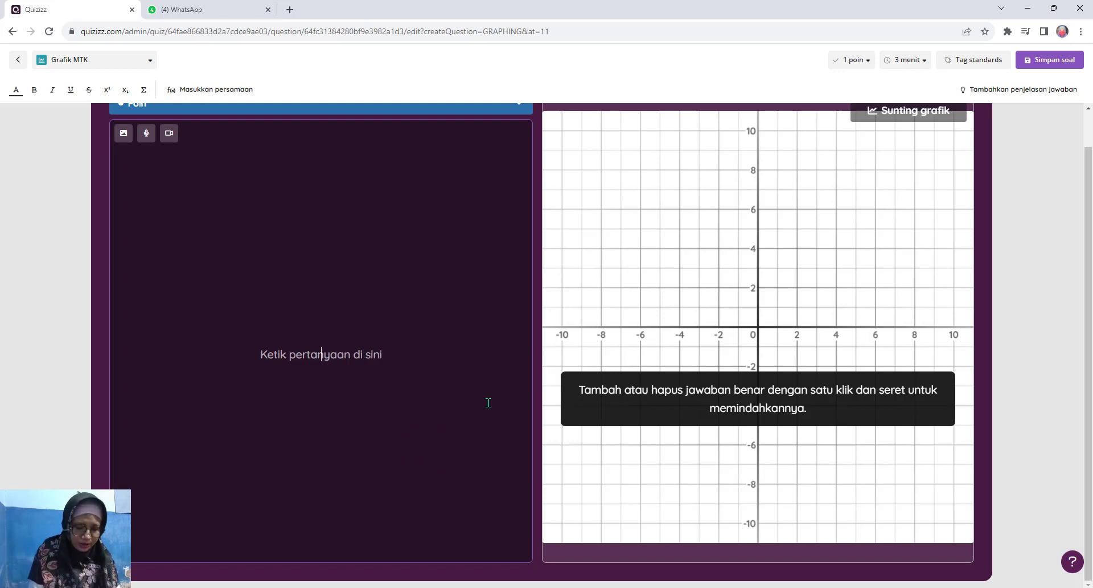
text(tentukan let)
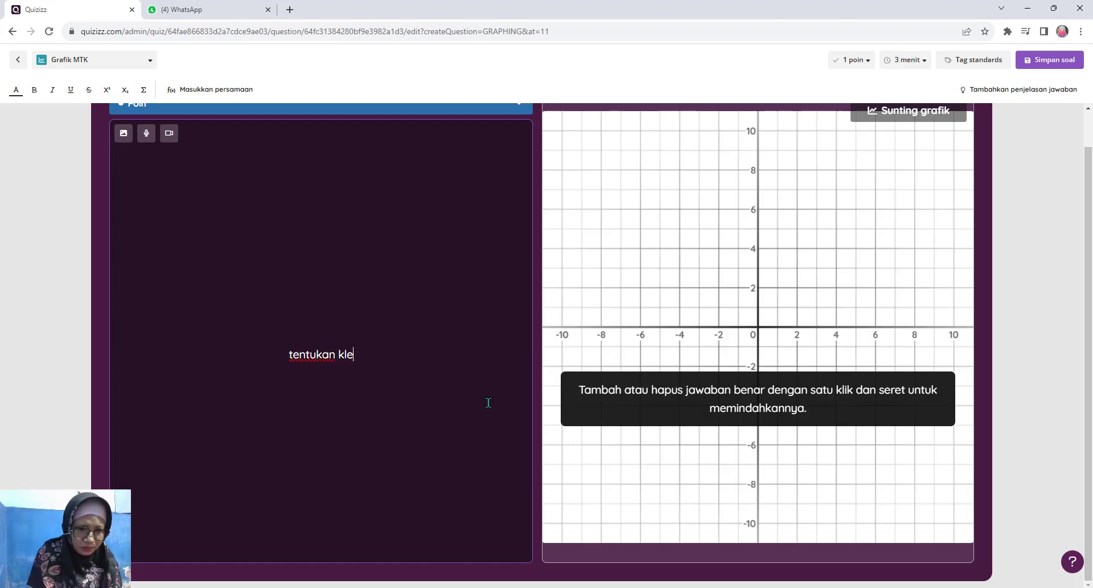
text(ak titik ordinat)
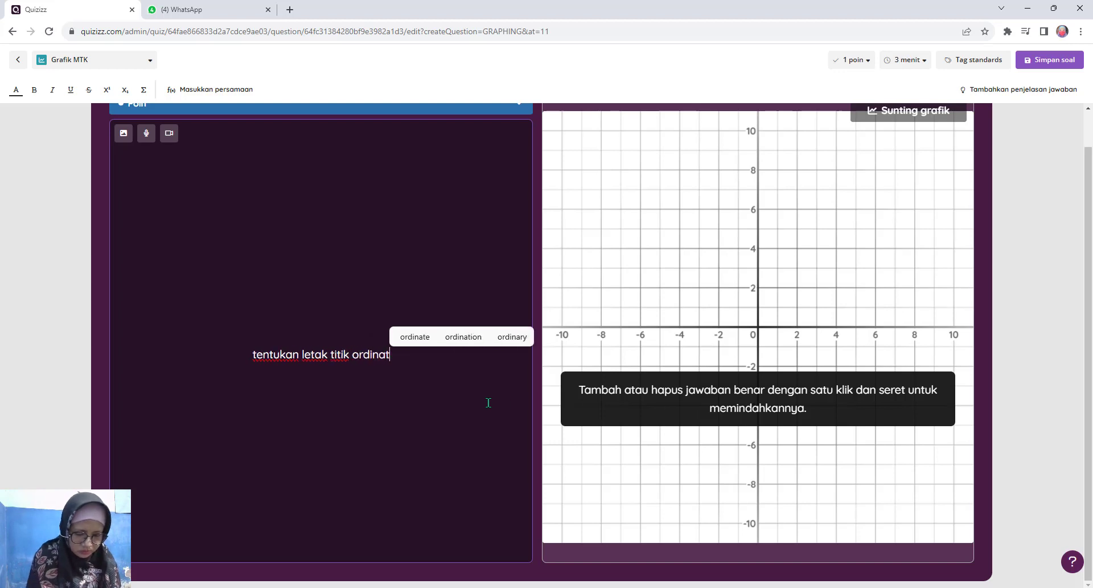
text( (-2, 2))
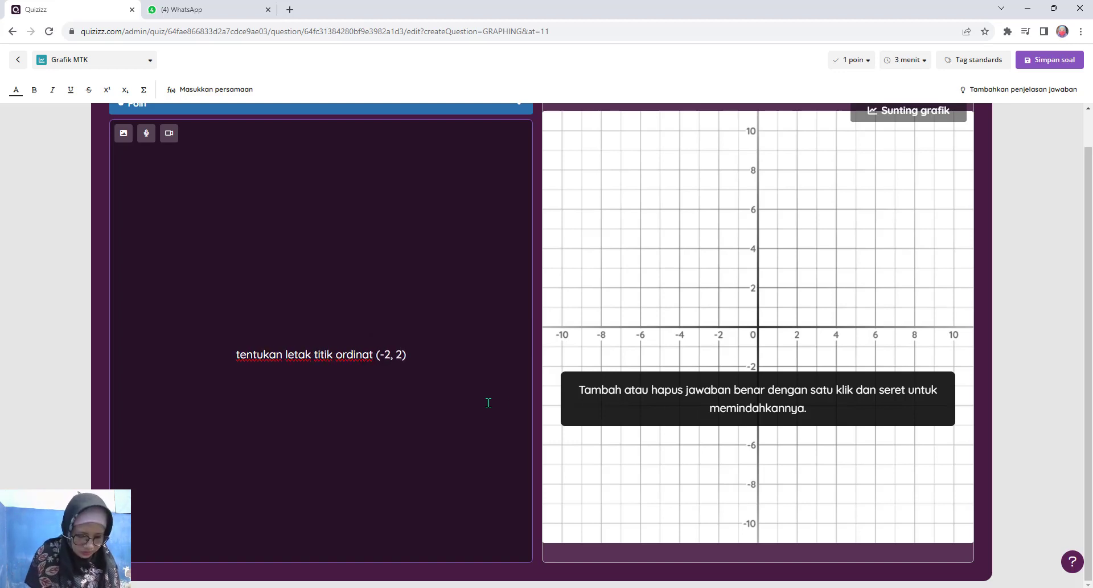
text( dan (5, 2))
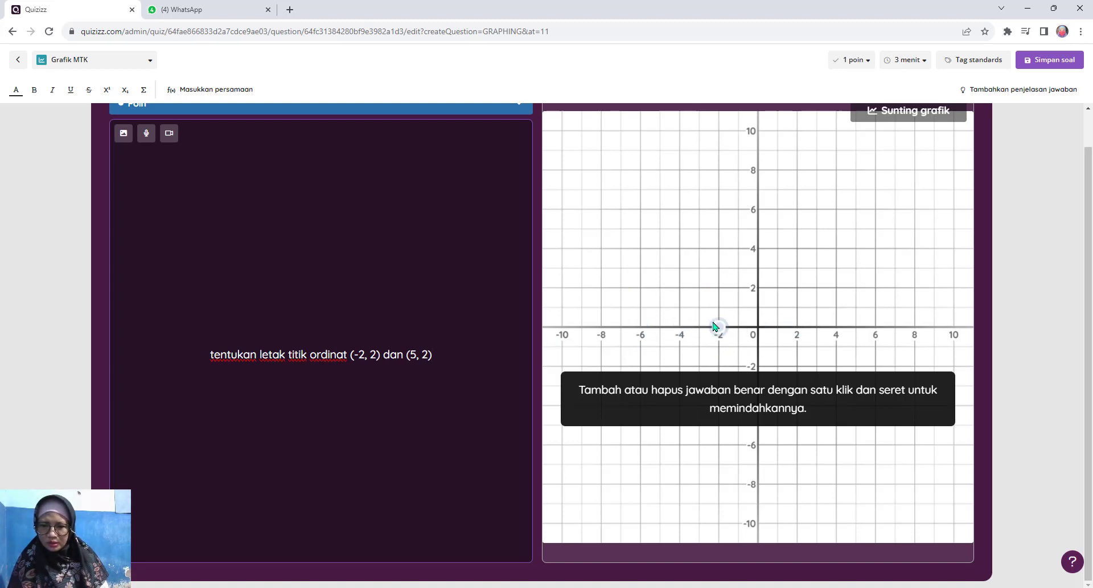
Plot the correct answer points at (-2, 2) and (5, 2) on the graph, and save the question
click(719, 289)
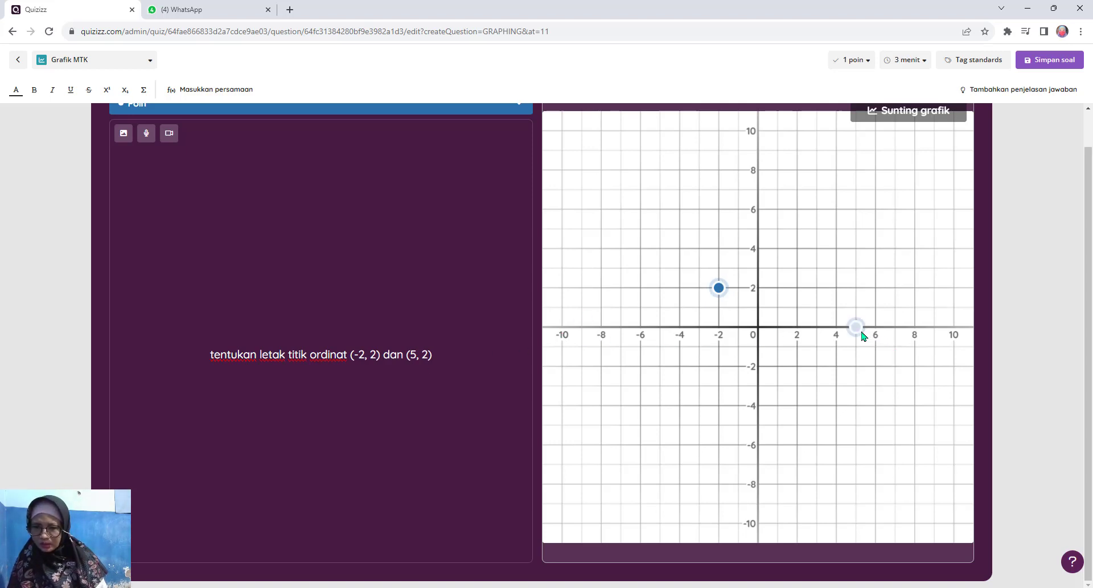
click(856, 288)
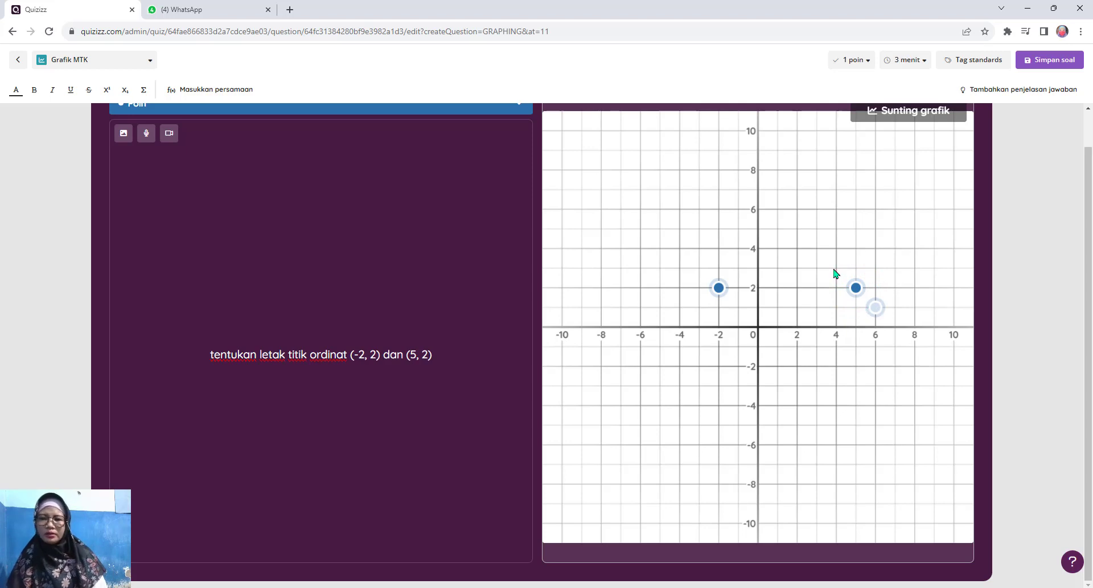
scroll(834, 273, up, 1)
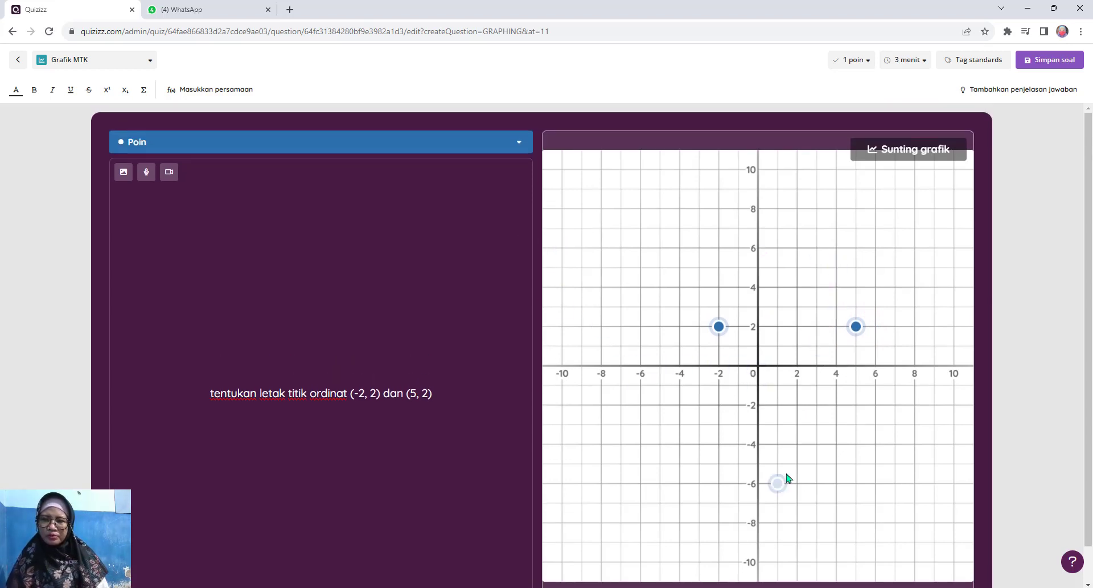
click(1032, 60)
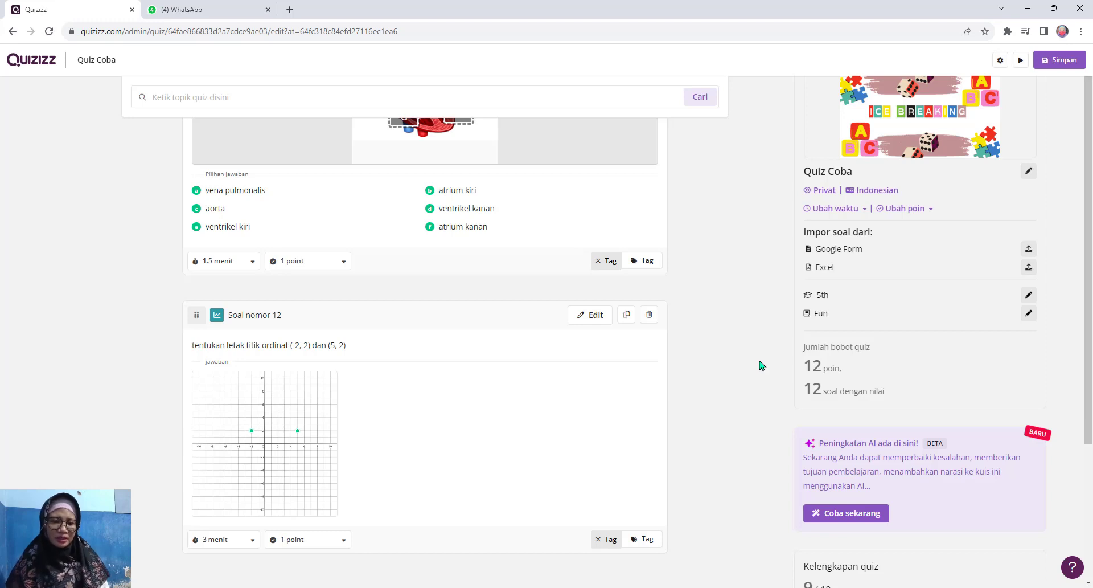
Add a Mengkategorikan question after question 12
mouse_move(310, 567)
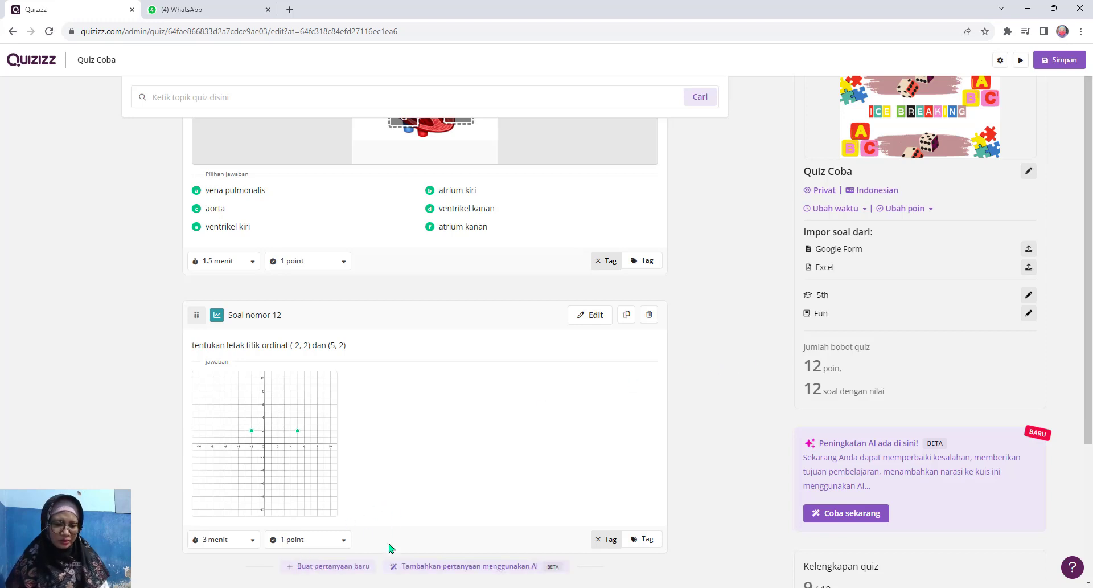
click(350, 566)
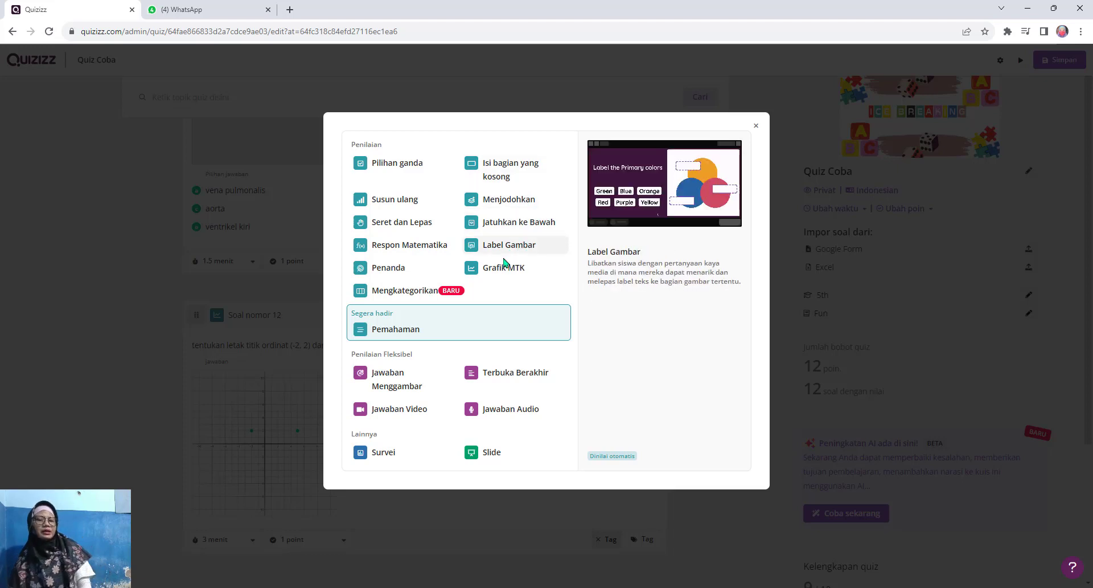
click(427, 293)
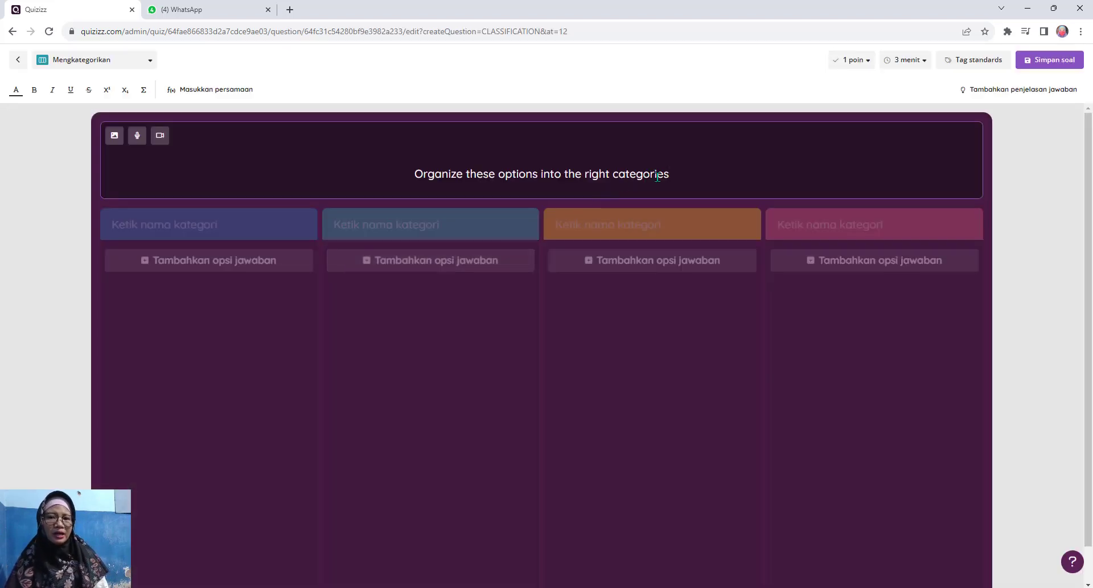
Replace the default question text with "Klasiisikasikan hewan berikut berdasarkan jenis makanannya!"
drag(413, 173, 702, 171)
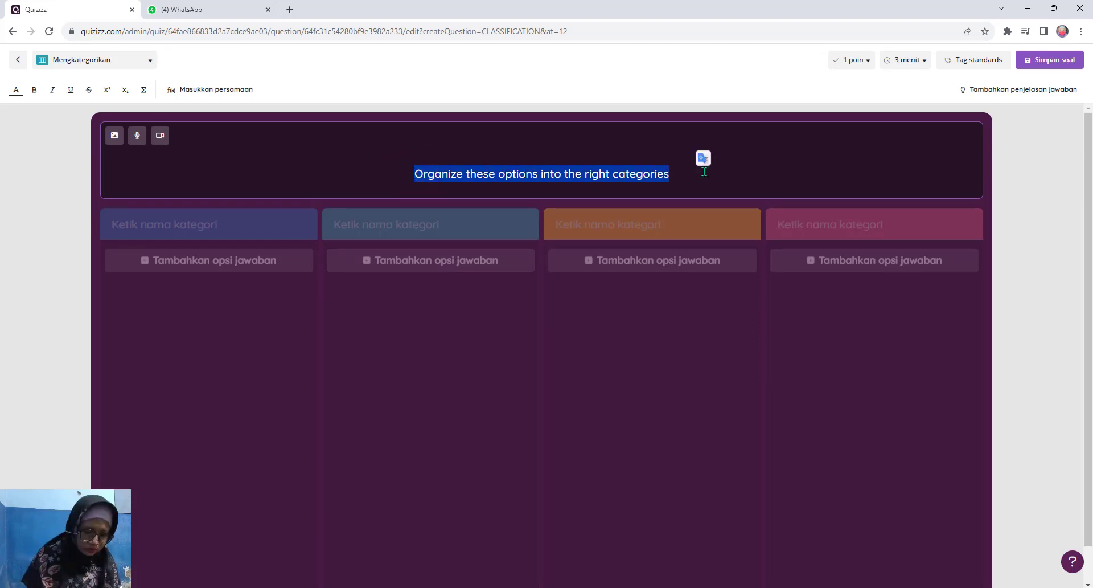
text(Klas)
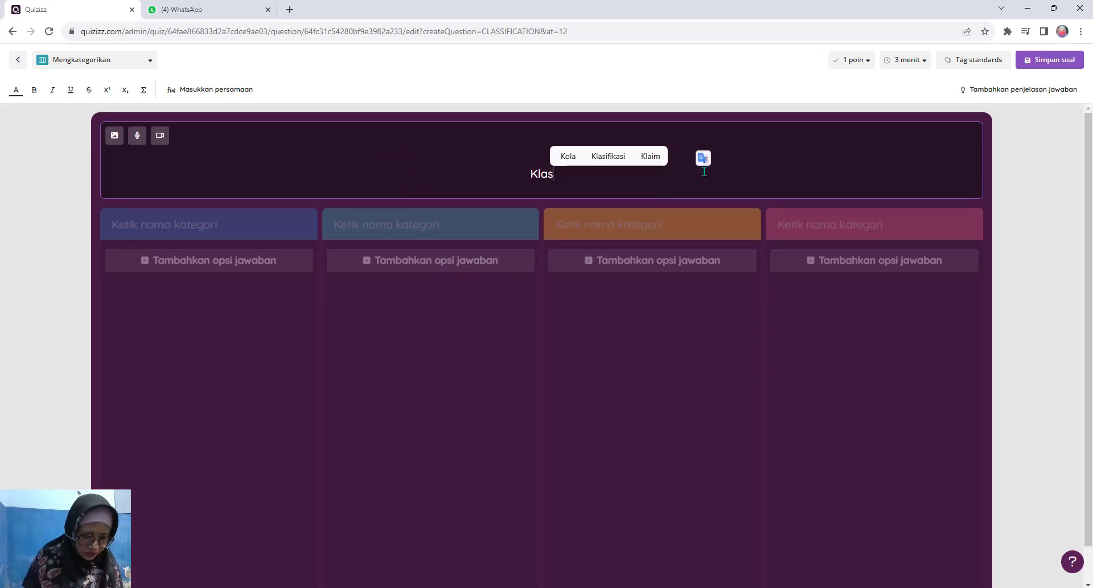
text(iisikasikan hewan b)
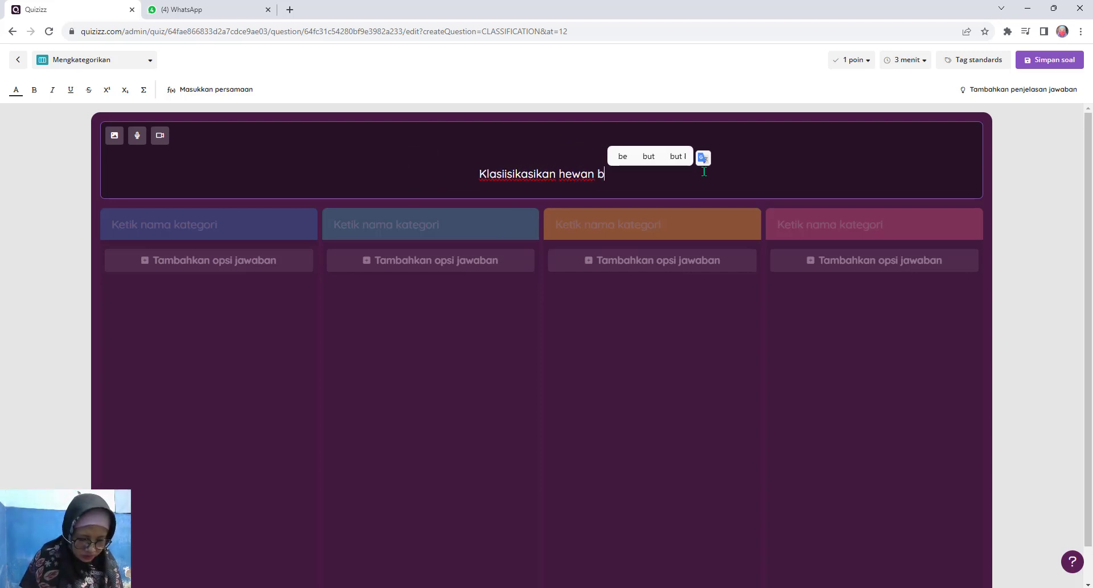
text(erikut berdasarkan jenis)
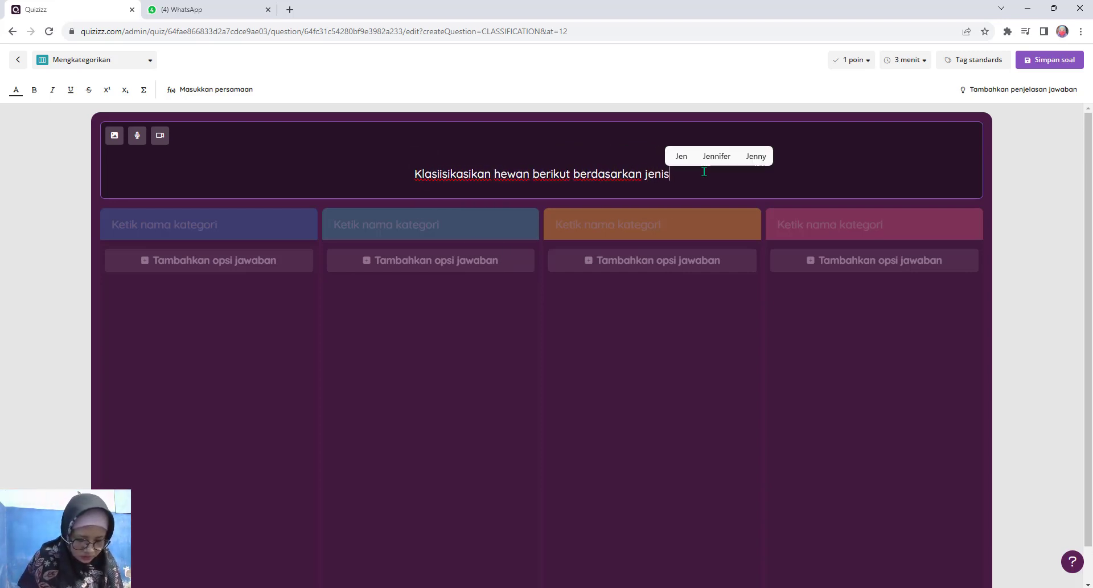
text( makanannya!)
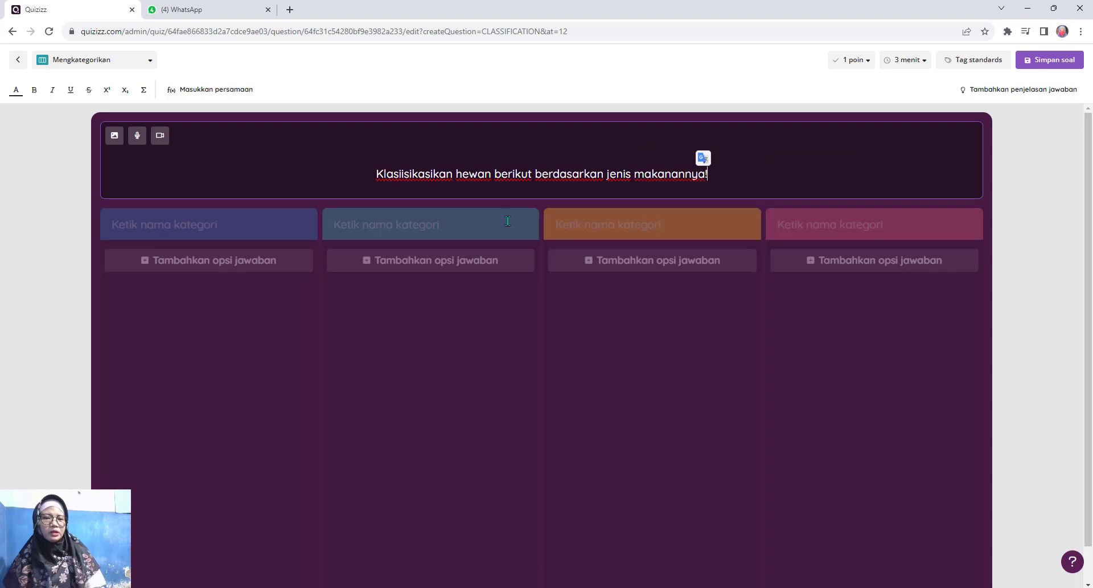
Name the first three categories "karnivora", "herbivora" and "omnivora"
click(240, 229)
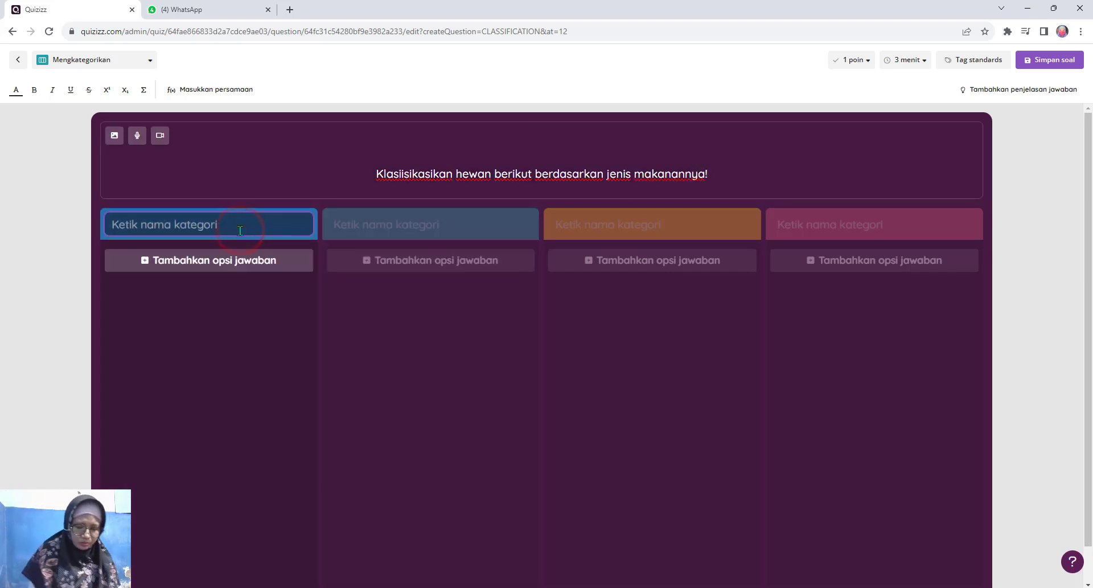
text(karni)
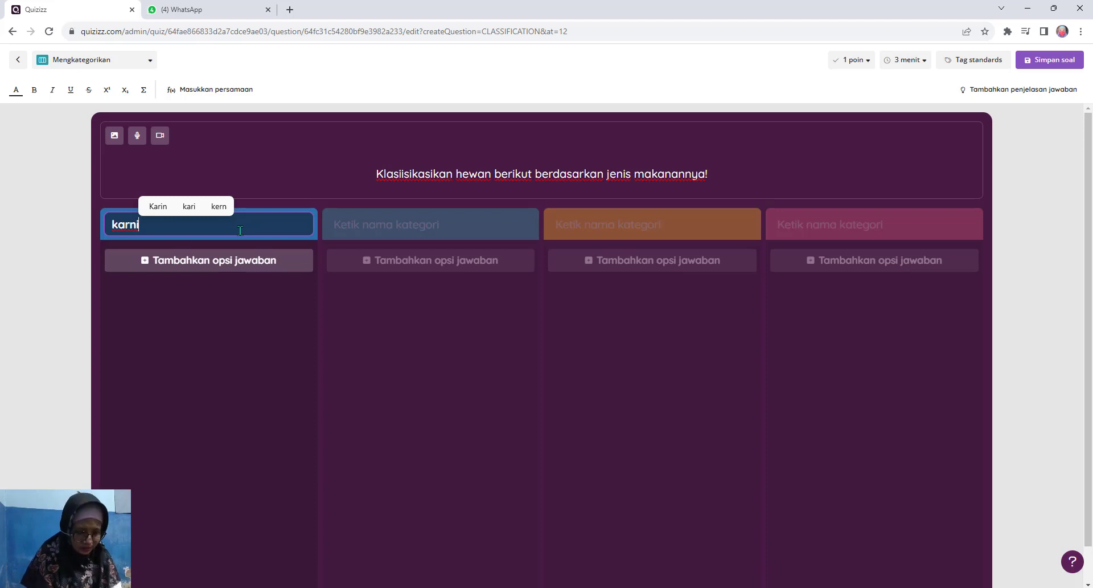
text(vora)
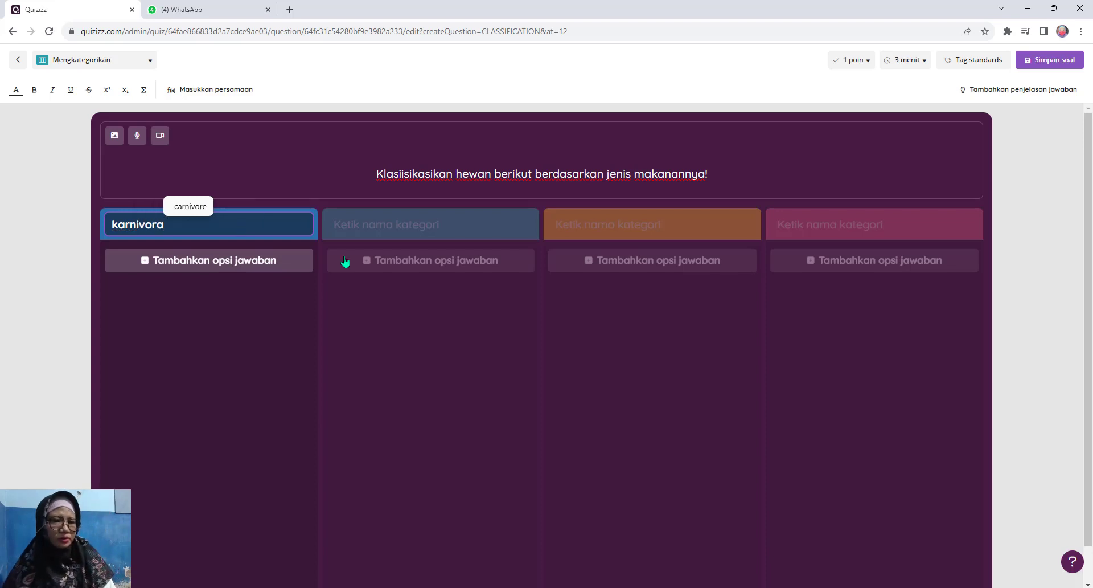
click(371, 224)
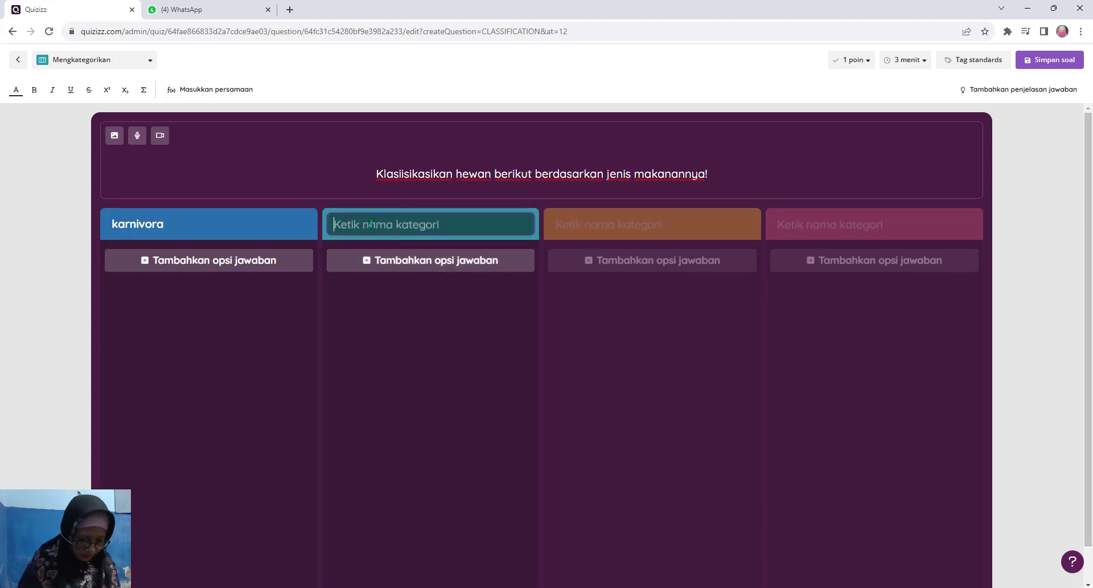
text(herbivora)
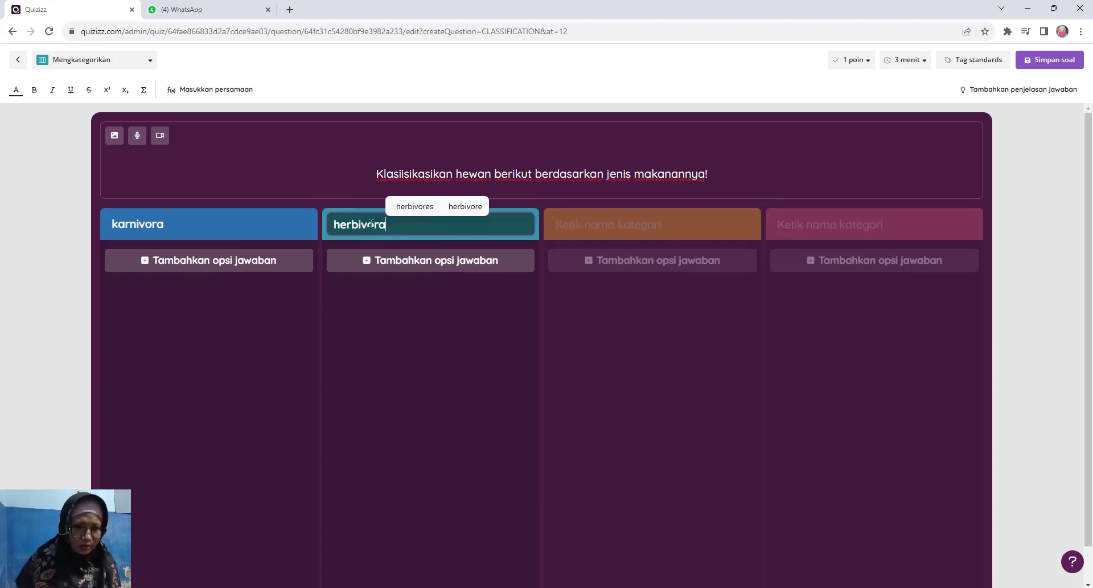
click(620, 223)
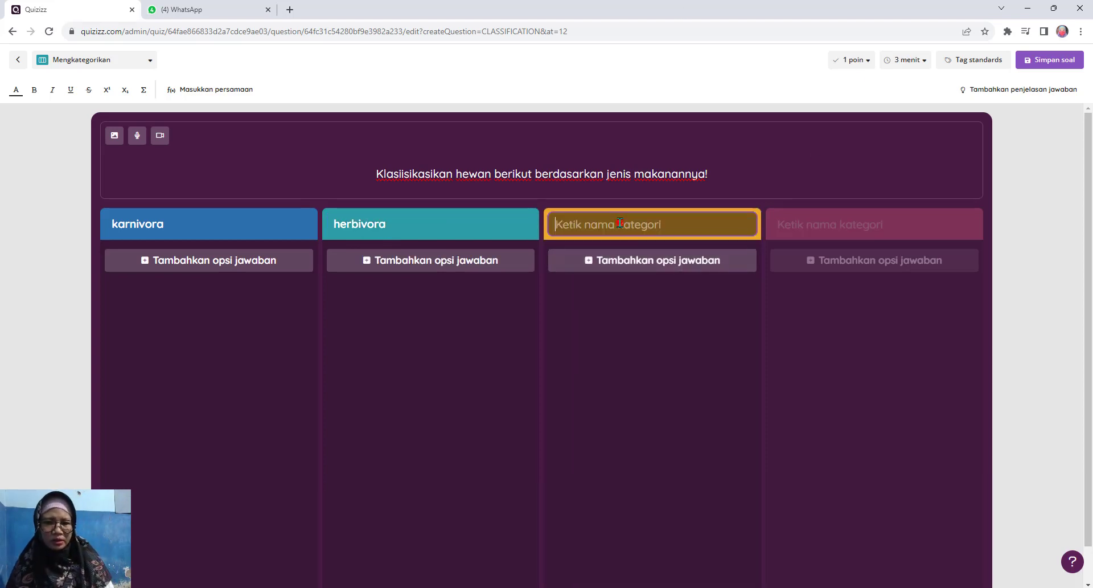
text(omni)
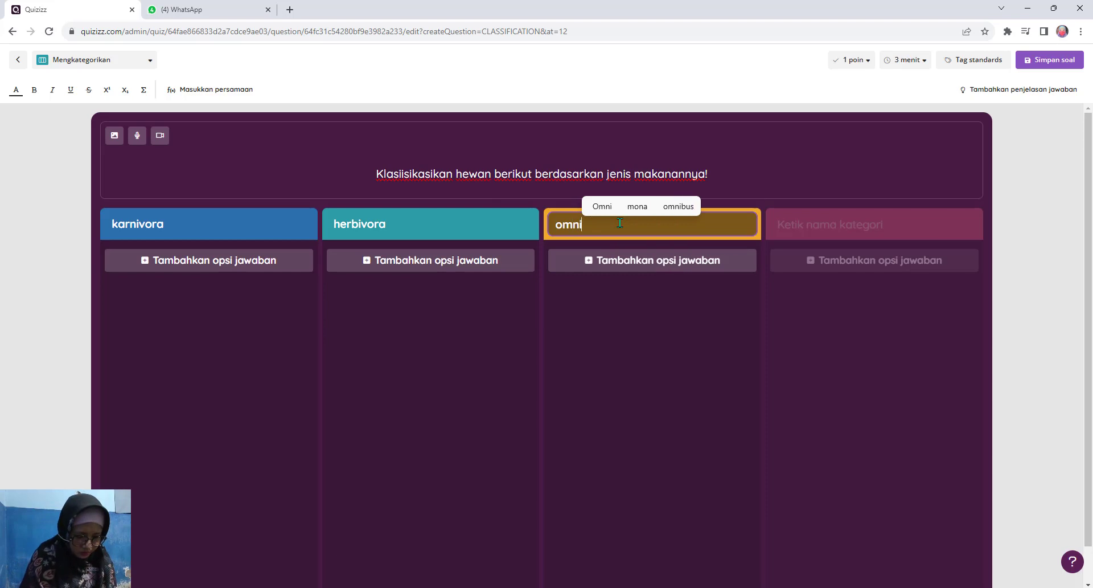
text(vora)
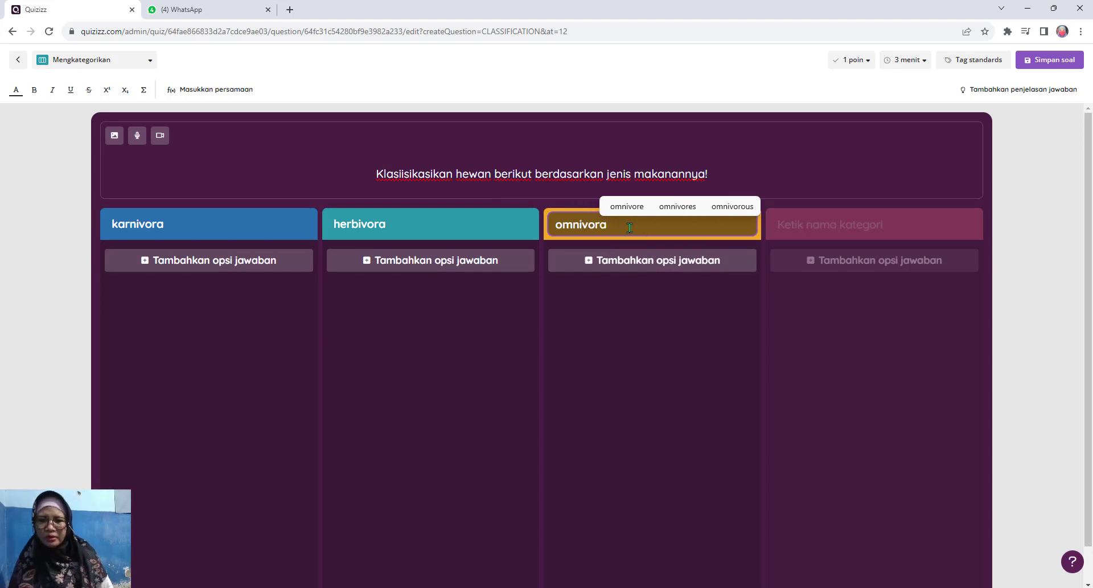
click(632, 306)
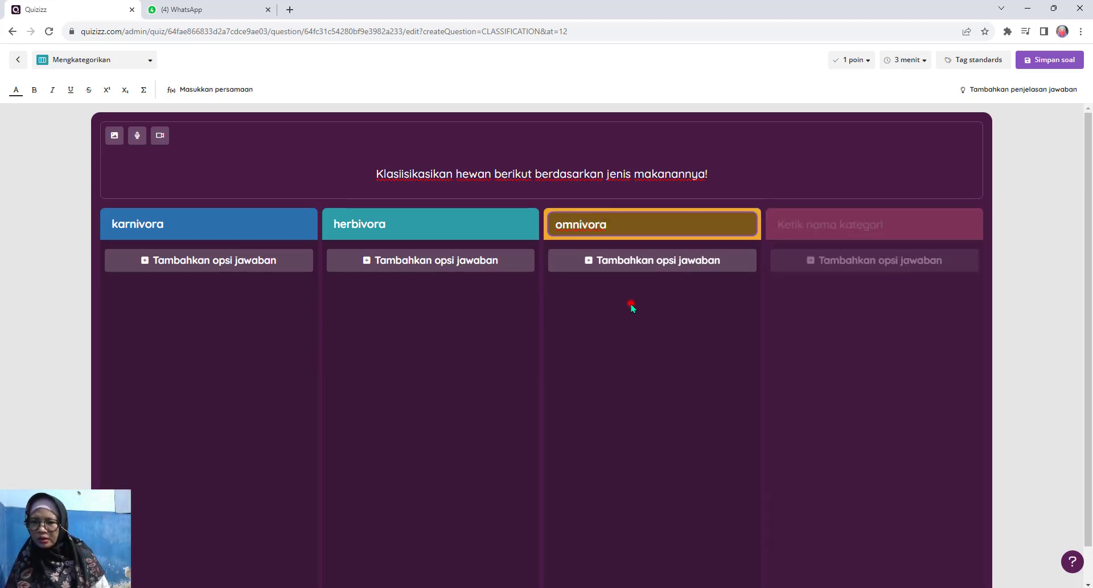
Add a lion picture from an image search for "singa" as the first answer option under karnivora
click(196, 260)
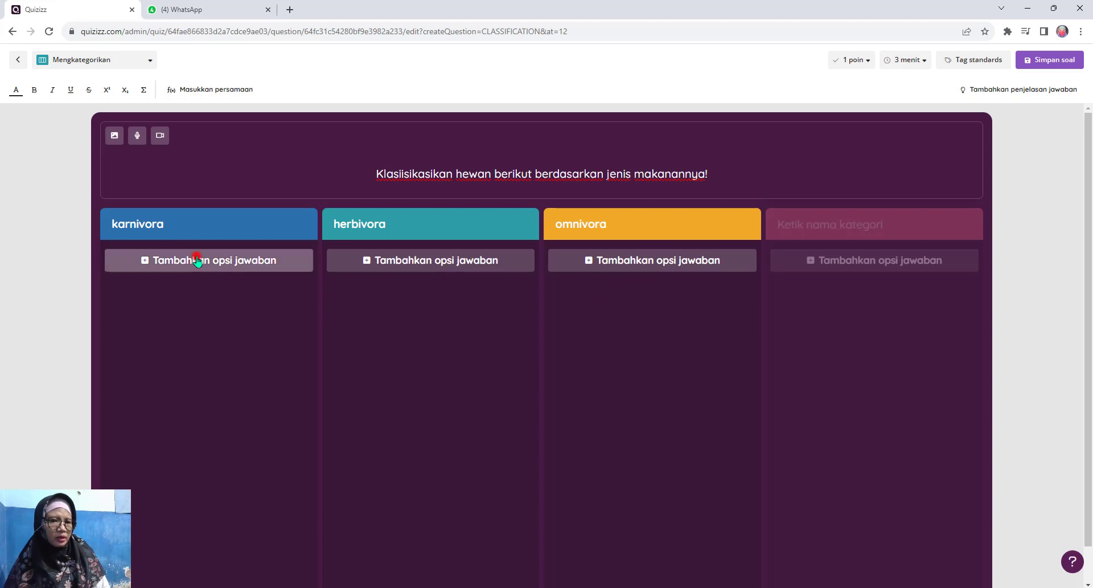
click(294, 260)
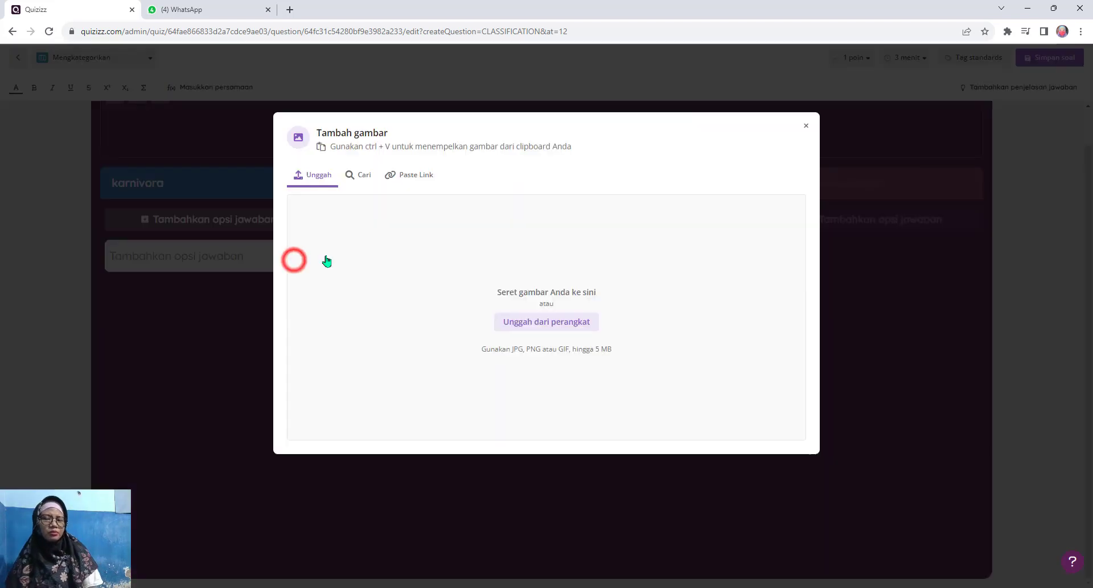
click(367, 173)
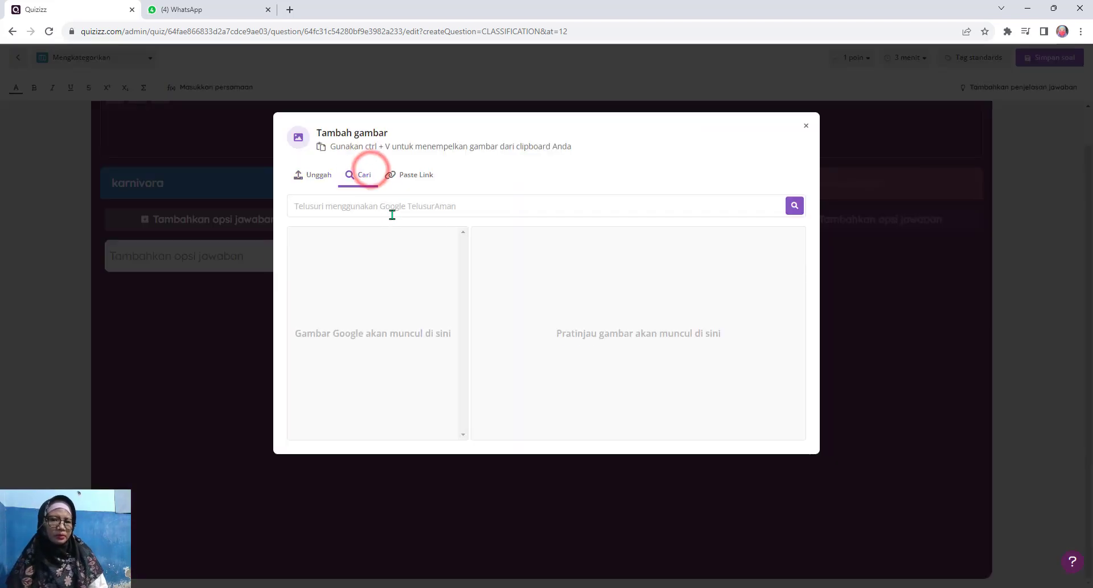
click(392, 212)
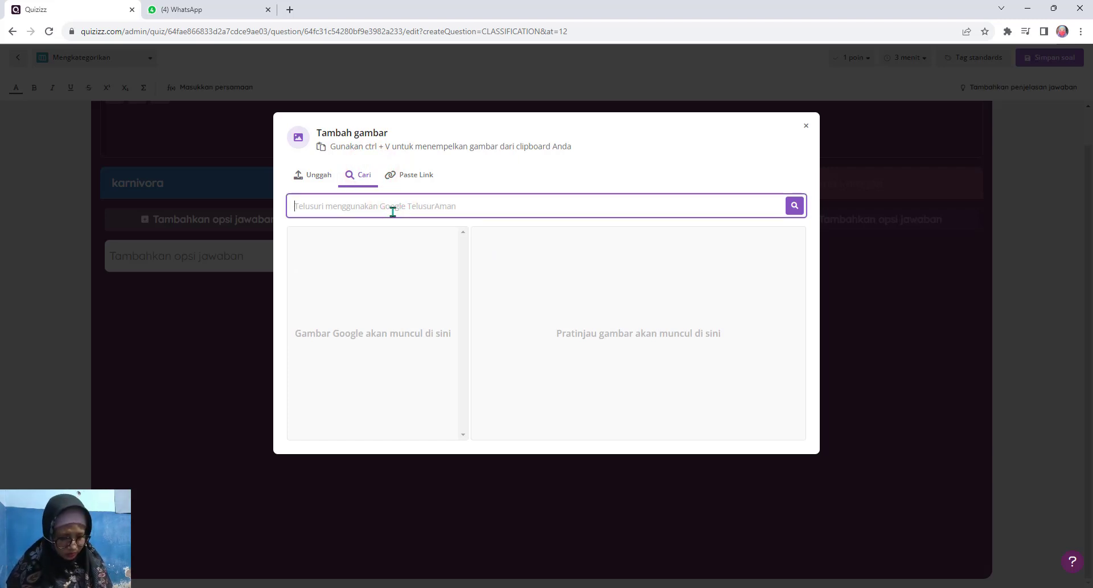
text(singa)
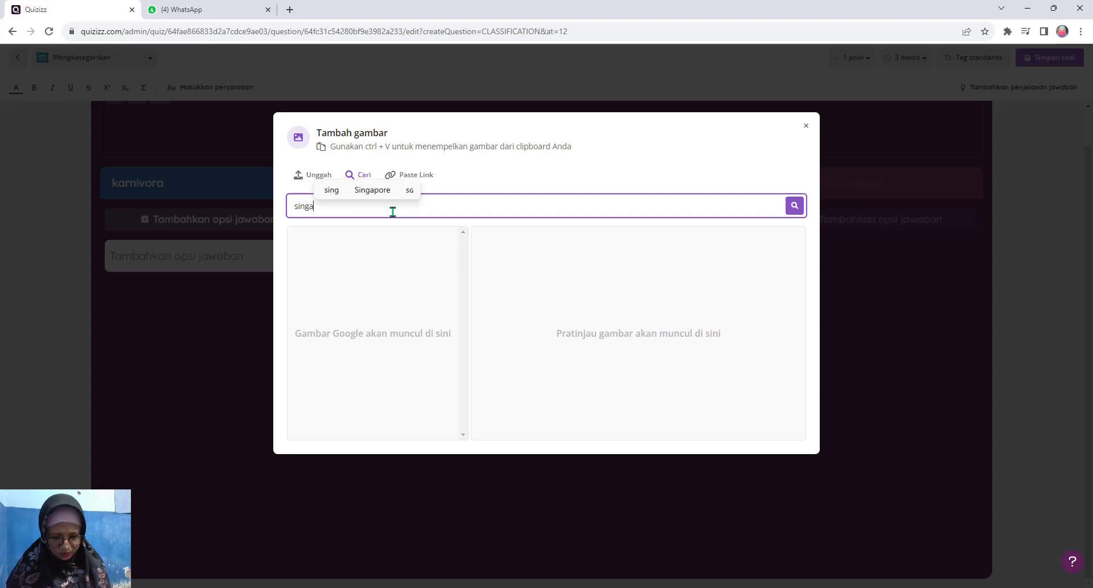
key(Return)
click(786, 462)
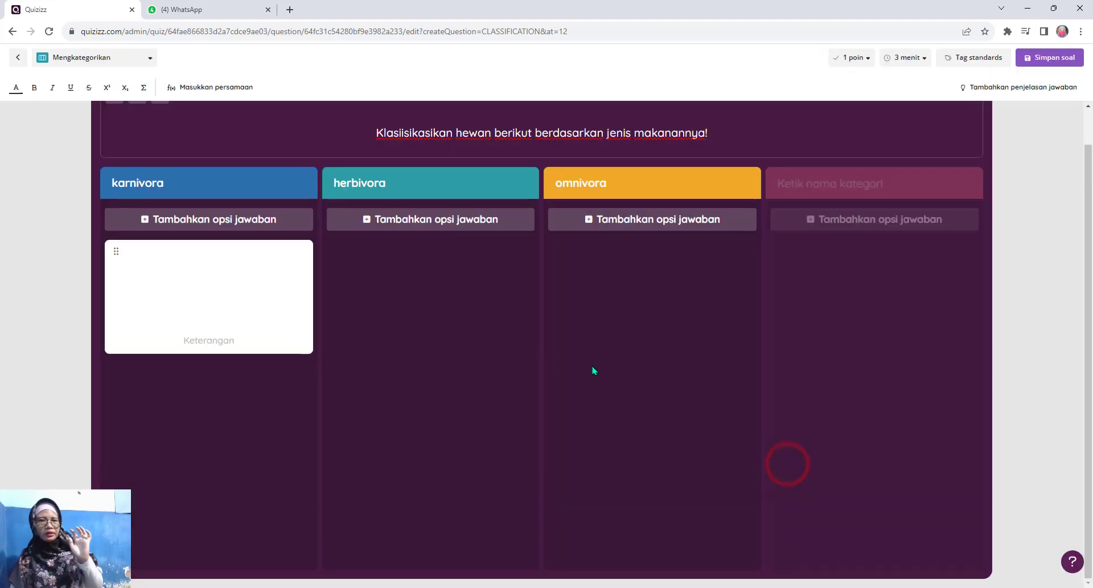
Add the text answer option "ular" under karnivora, below the lion picture
click(267, 221)
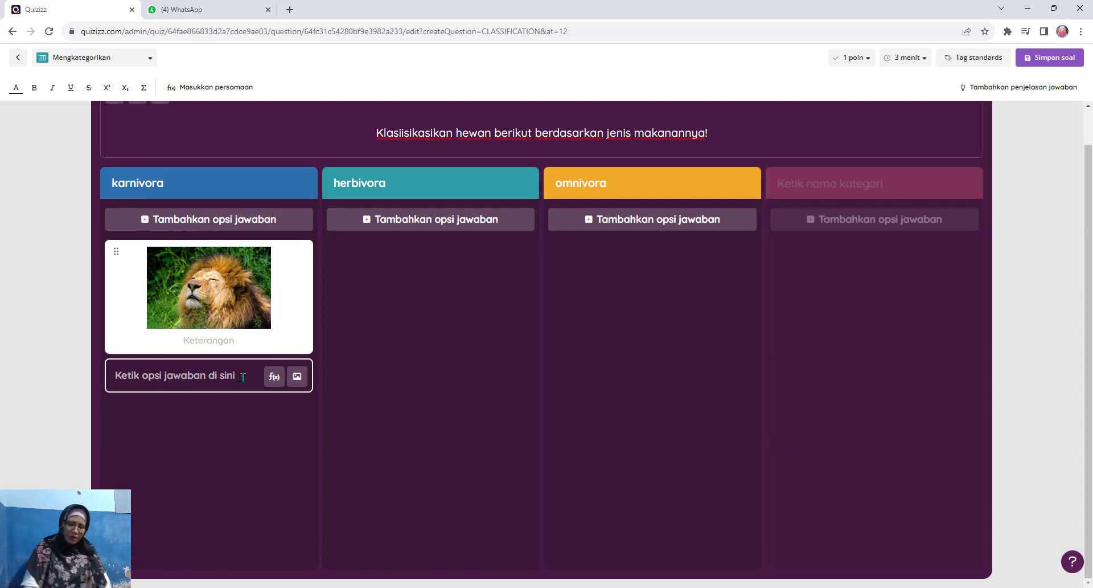
text(ular)
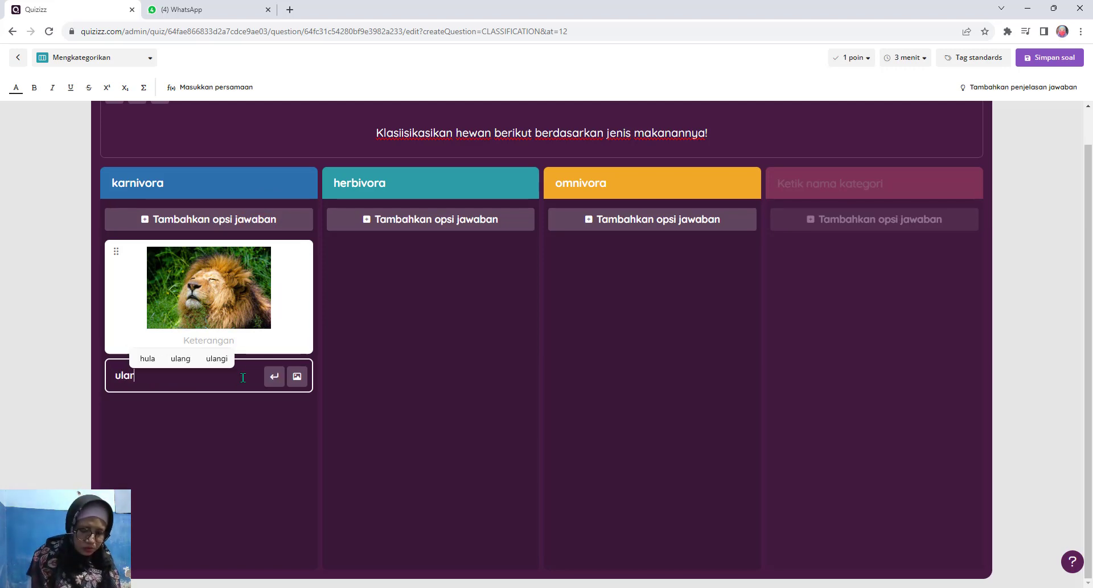
key(Return)
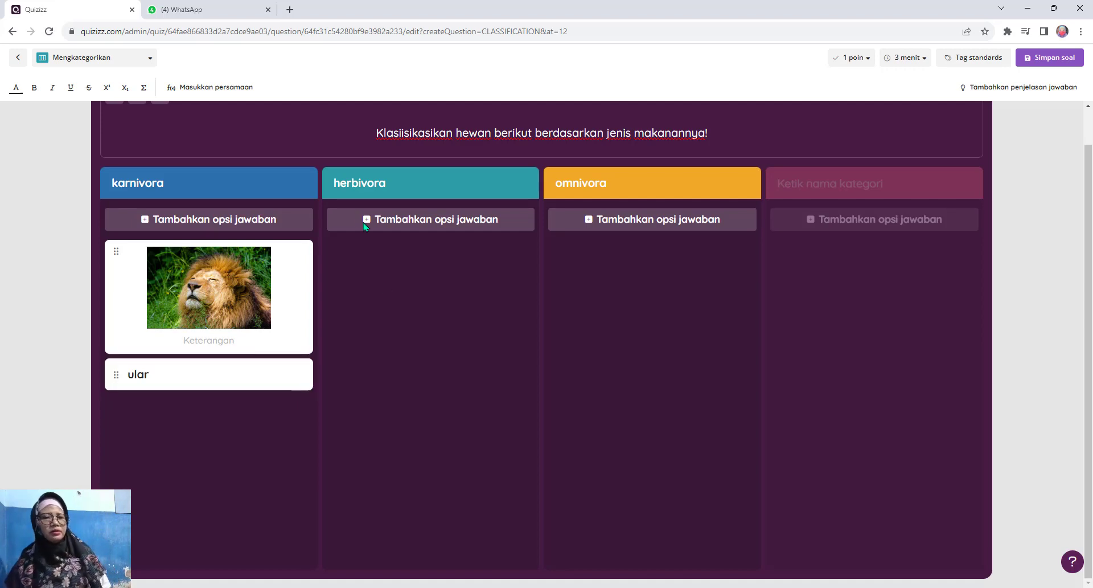
Add a tiger picture from the image search as the third answer option under karnivora
click(263, 216)
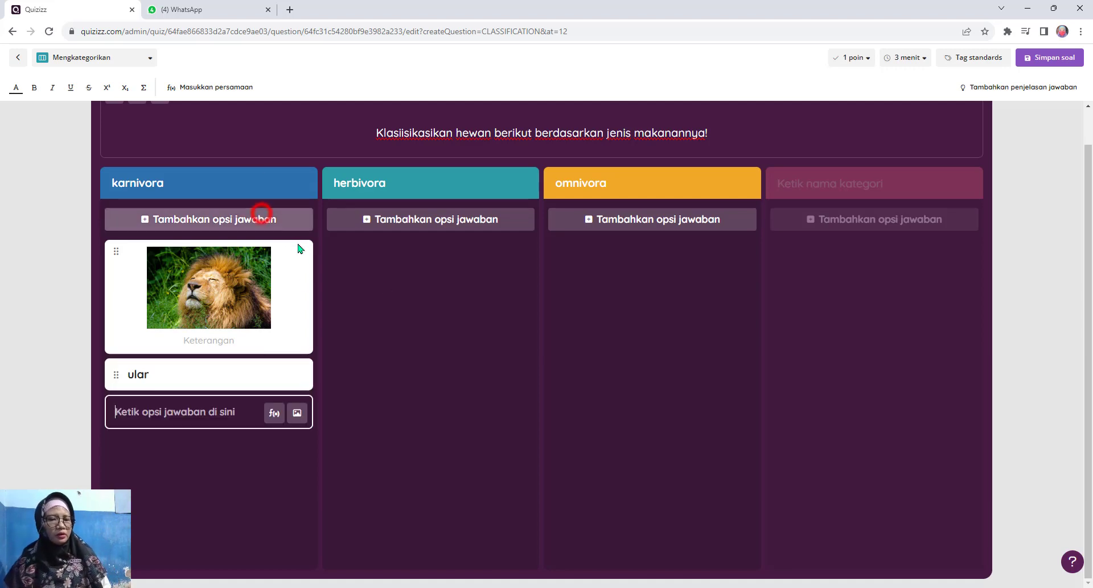
click(240, 415)
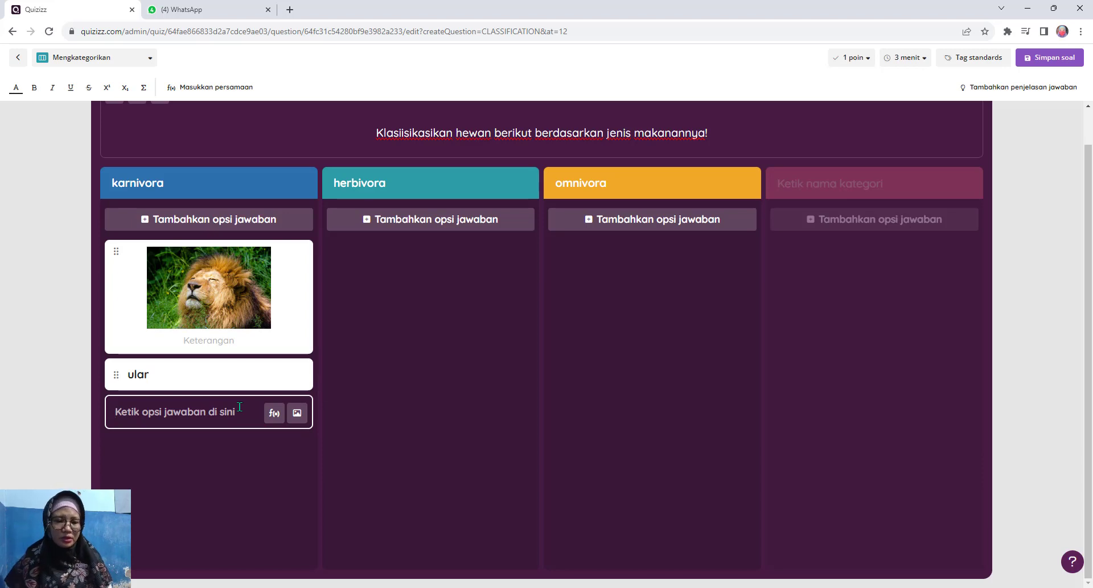
mouse_move(217, 243)
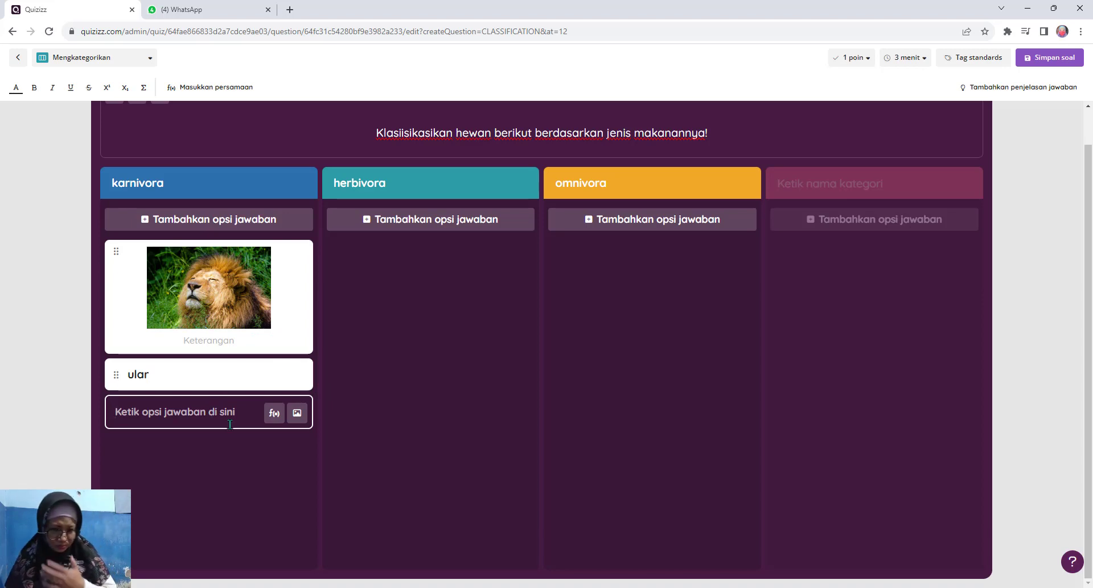
click(297, 412)
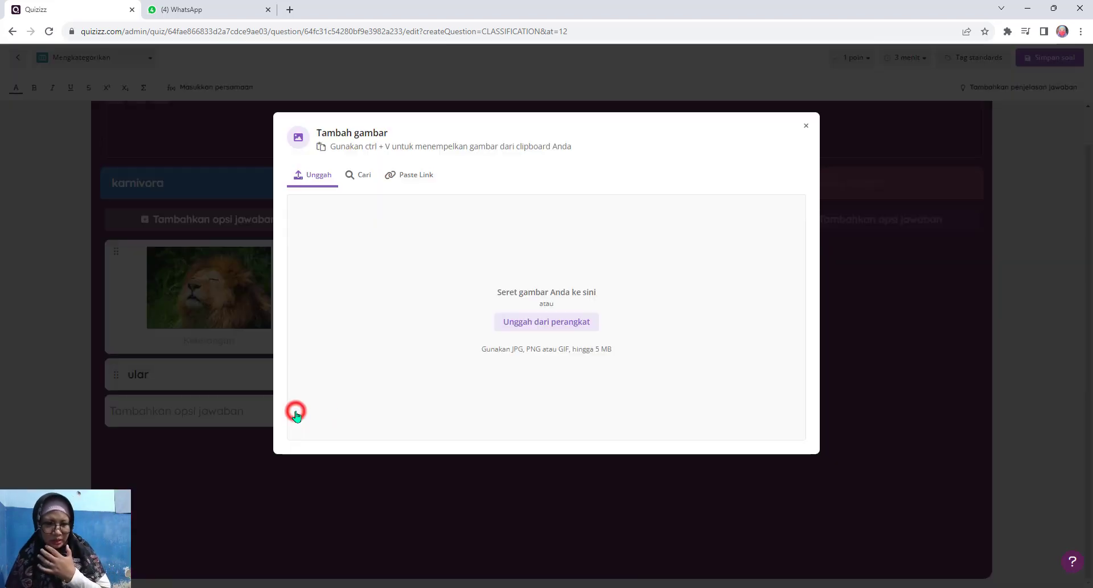
click(367, 175)
click(369, 210)
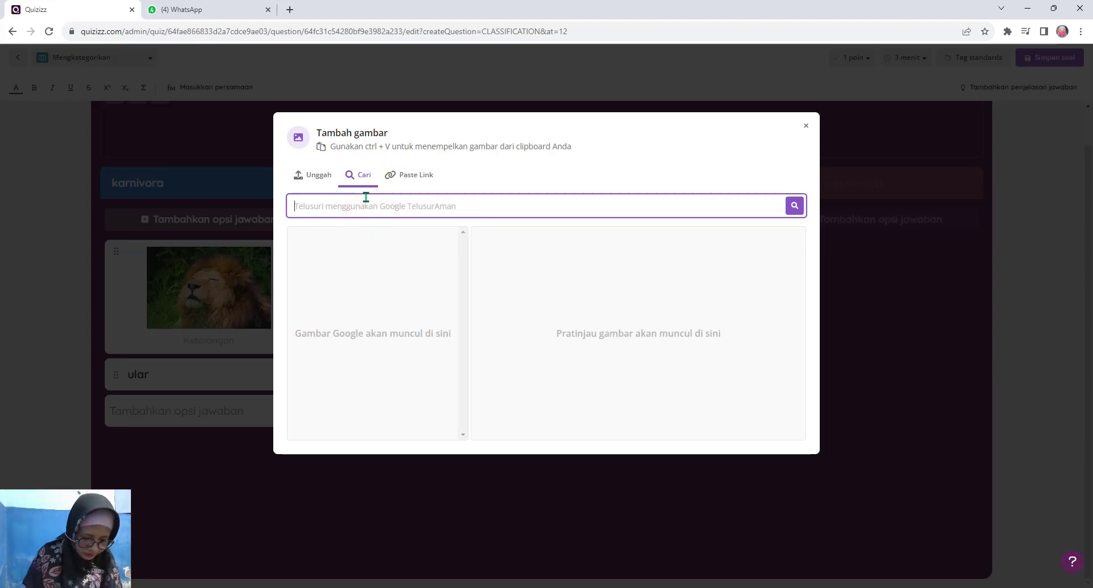
Add a giraffe picture from an image search for "jerapah" as the first answer option under herbivora
text(jerapah)
key(Return)
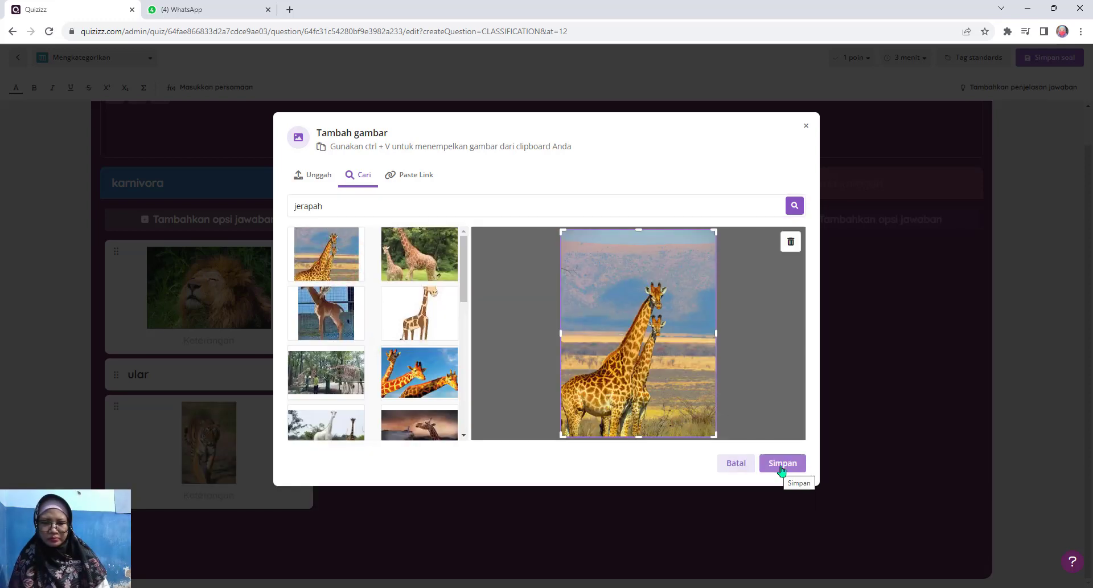
click(779, 463)
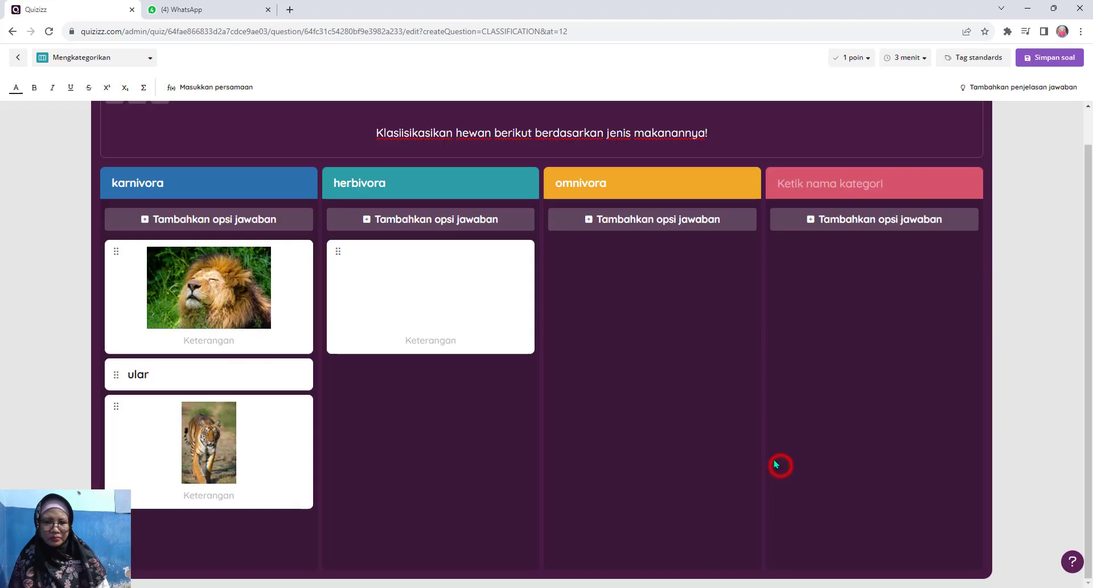
Add the text answer option "badak" under herbivora, below the giraffe picture
click(459, 218)
click(420, 369)
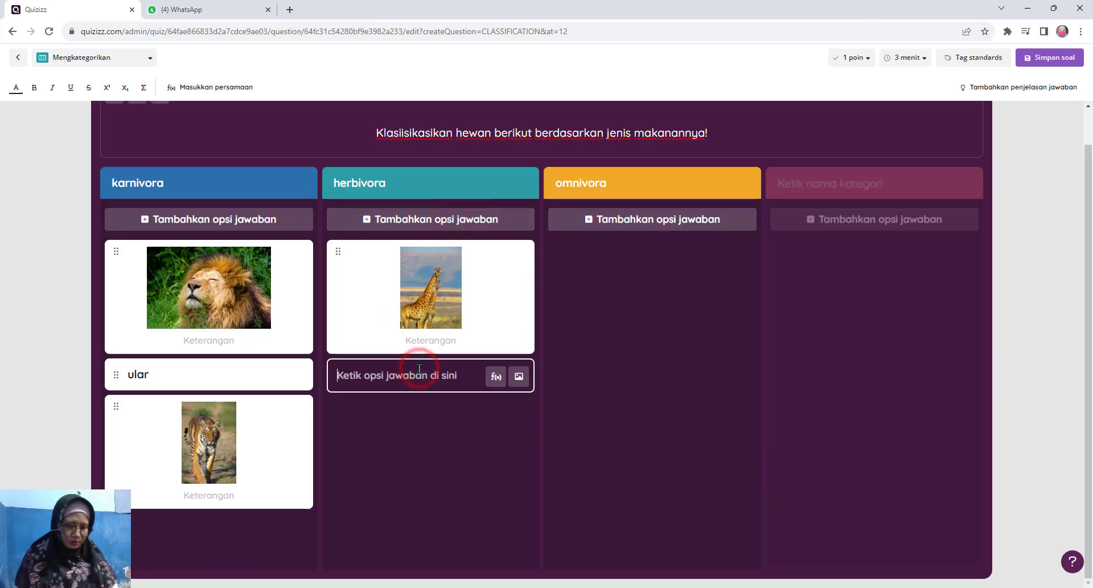
text(badak)
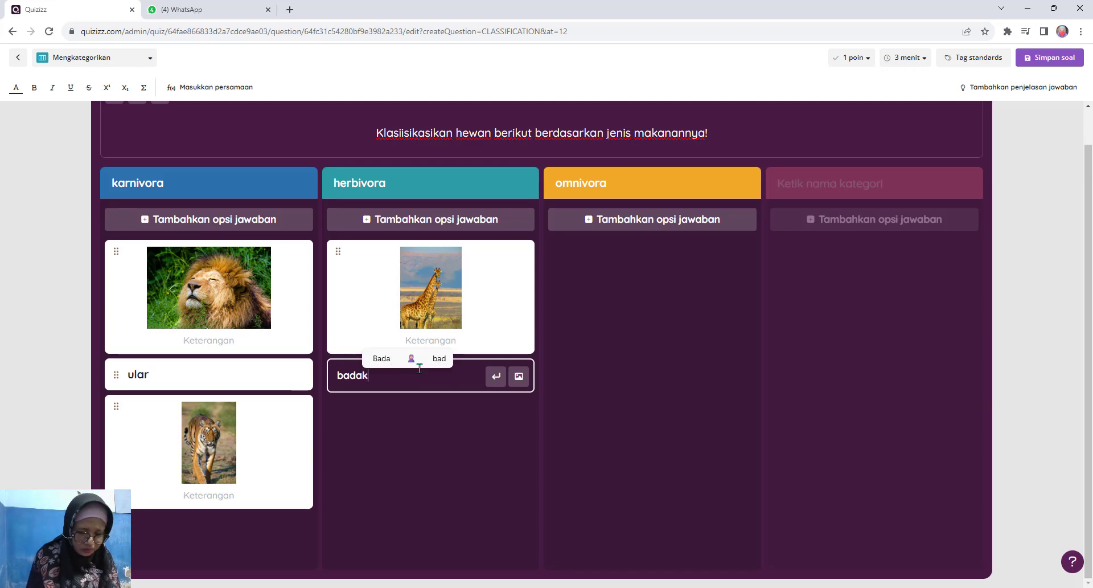
key(Return)
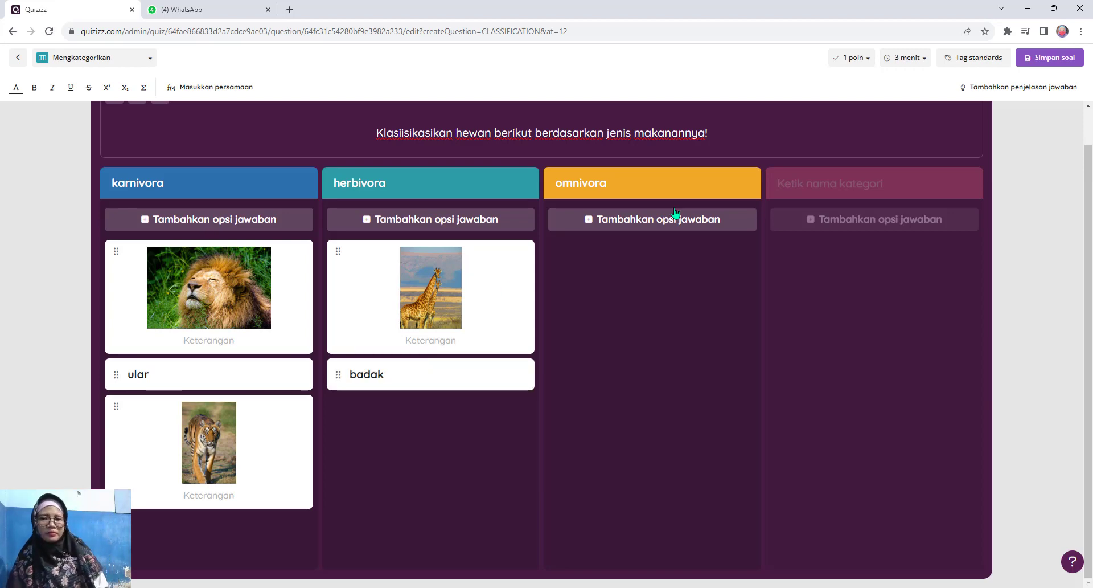
Add a rooster picture from an image search for "ayam" as the first answer option under omnivora
click(647, 222)
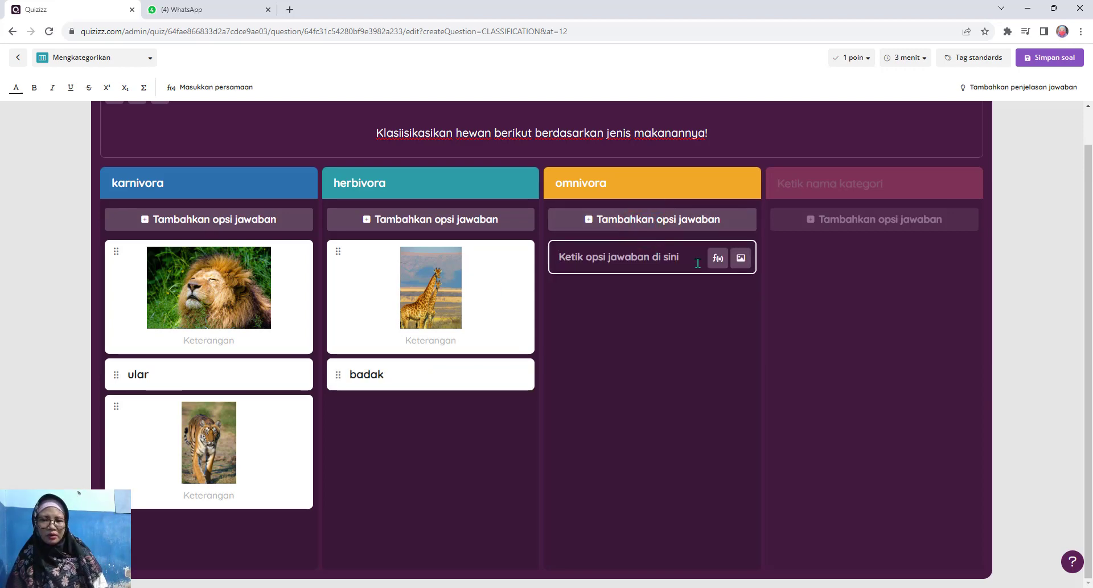
click(742, 261)
click(363, 175)
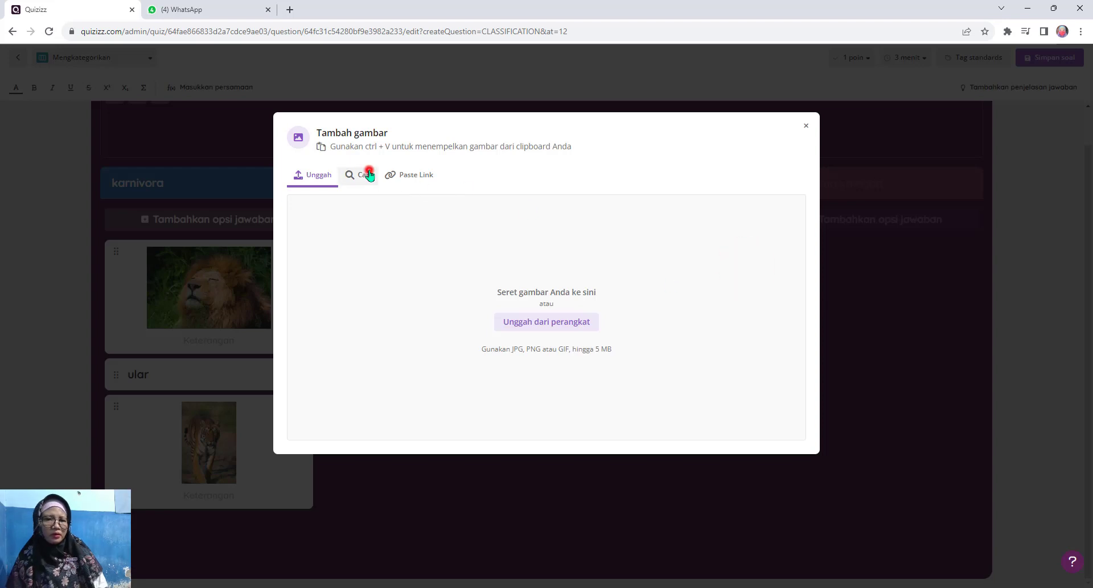
click(390, 211)
text(ayam)
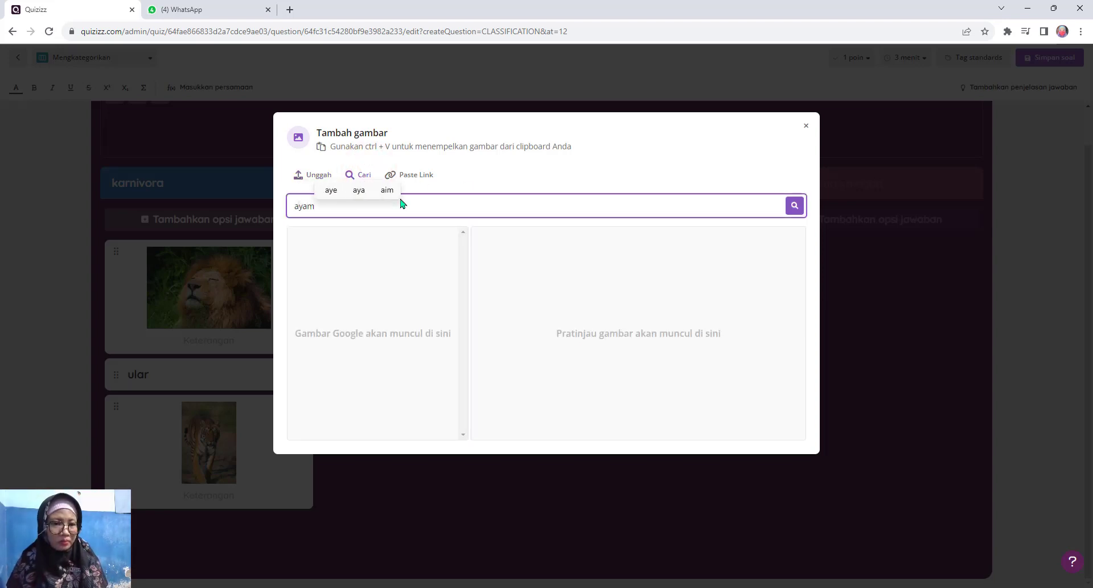
key(Return)
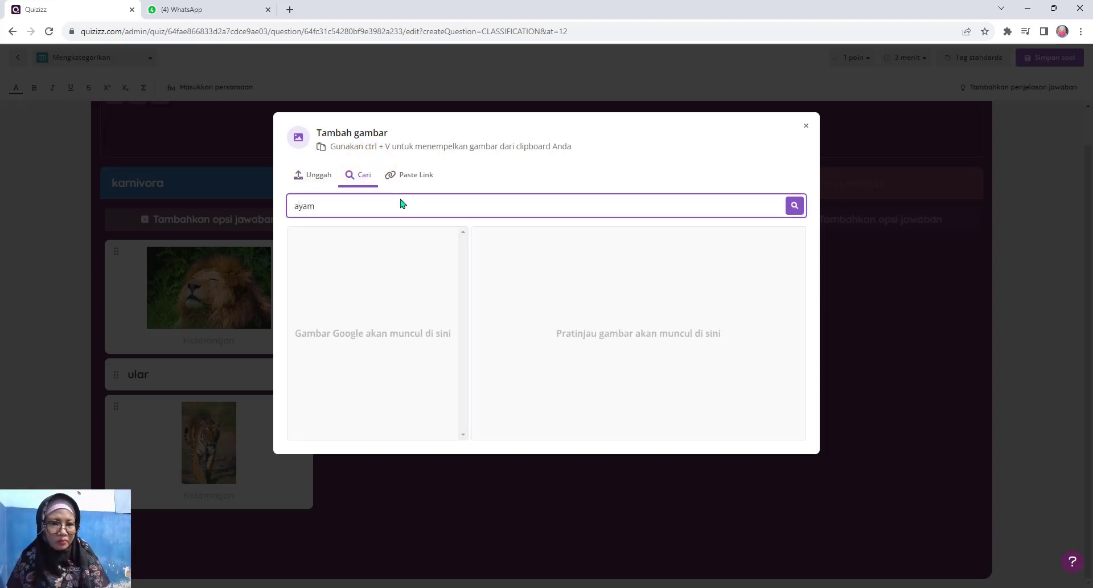
click(344, 263)
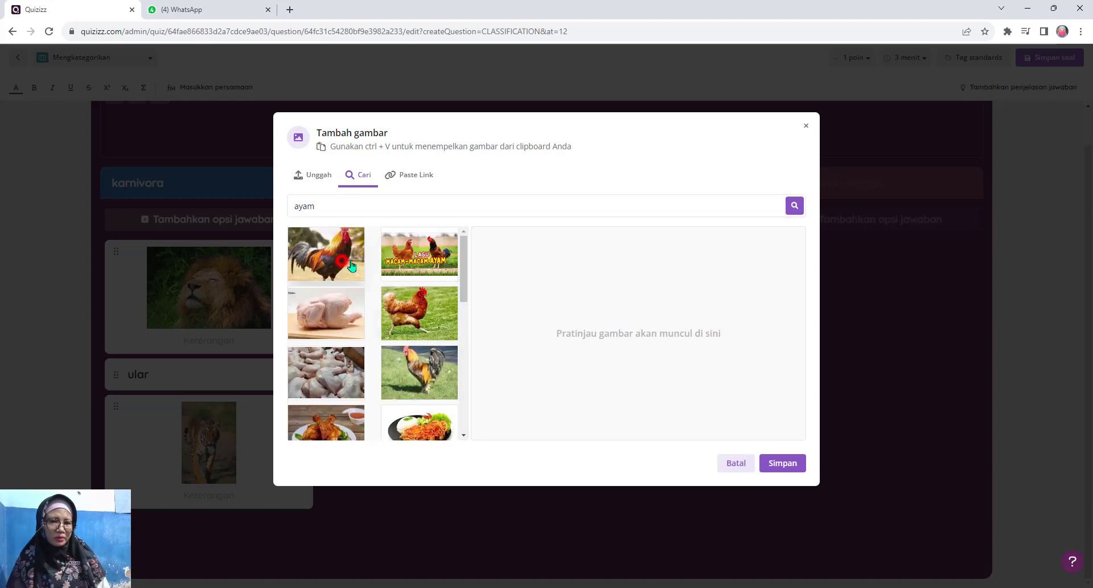
click(789, 464)
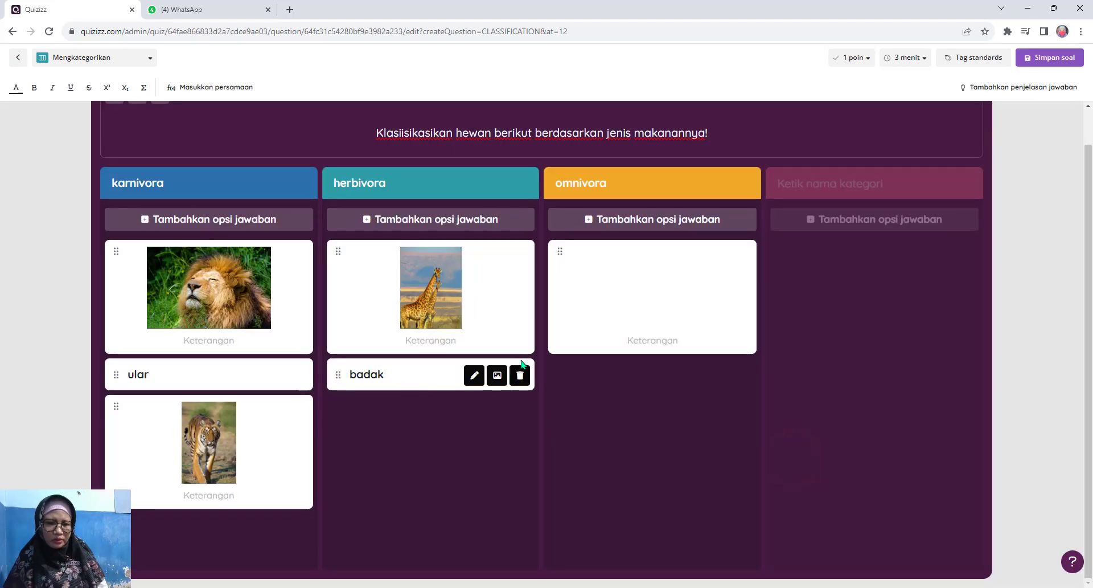
Add the text answer option "manusia" under omnivora, below the rooster picture, and save the categorising question
click(654, 227)
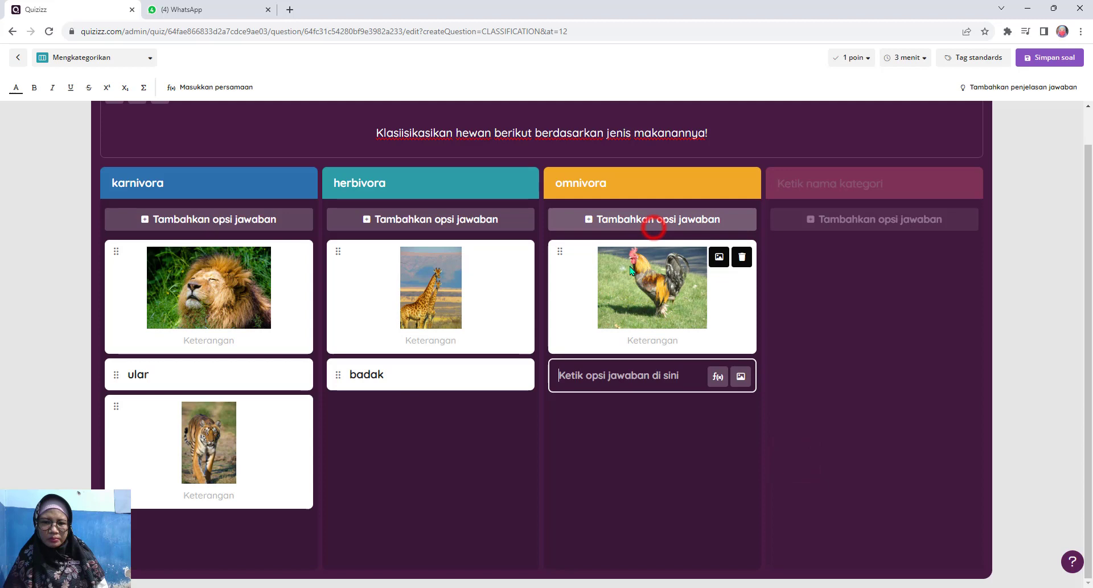
click(601, 378)
text(manusia)
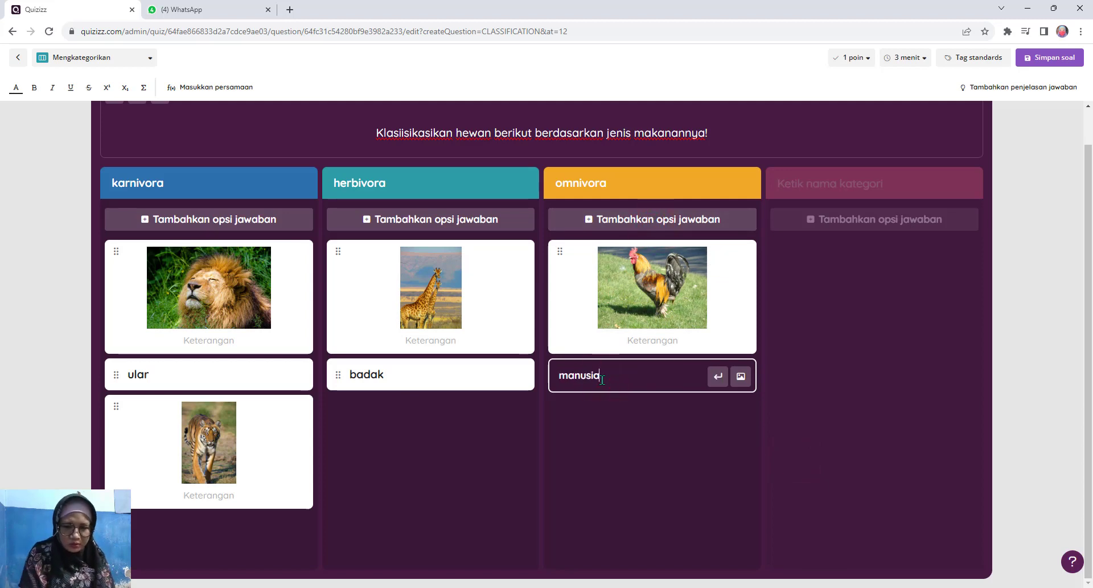
key(Return)
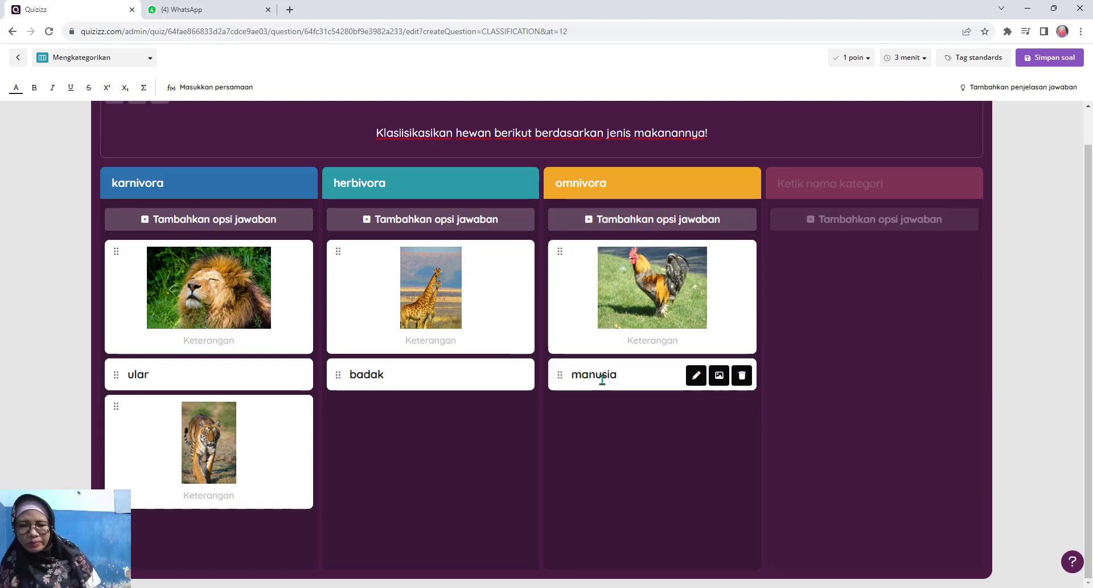
click(1054, 63)
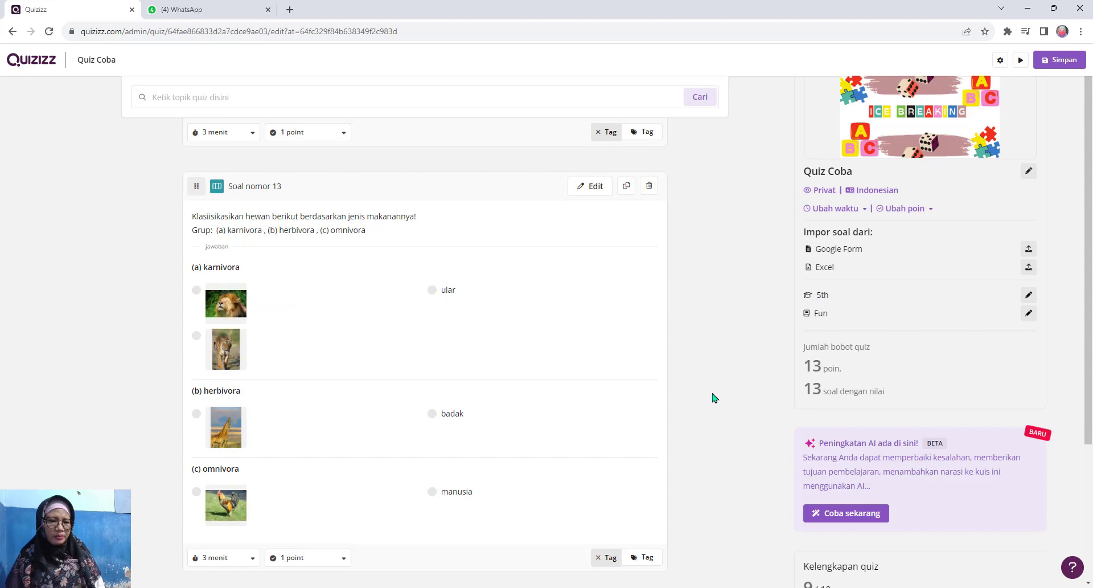
Create a new question of the type "Jawaban Menggambar" after question 13
scroll(712, 398, down, 1)
mouse_move(245, 547)
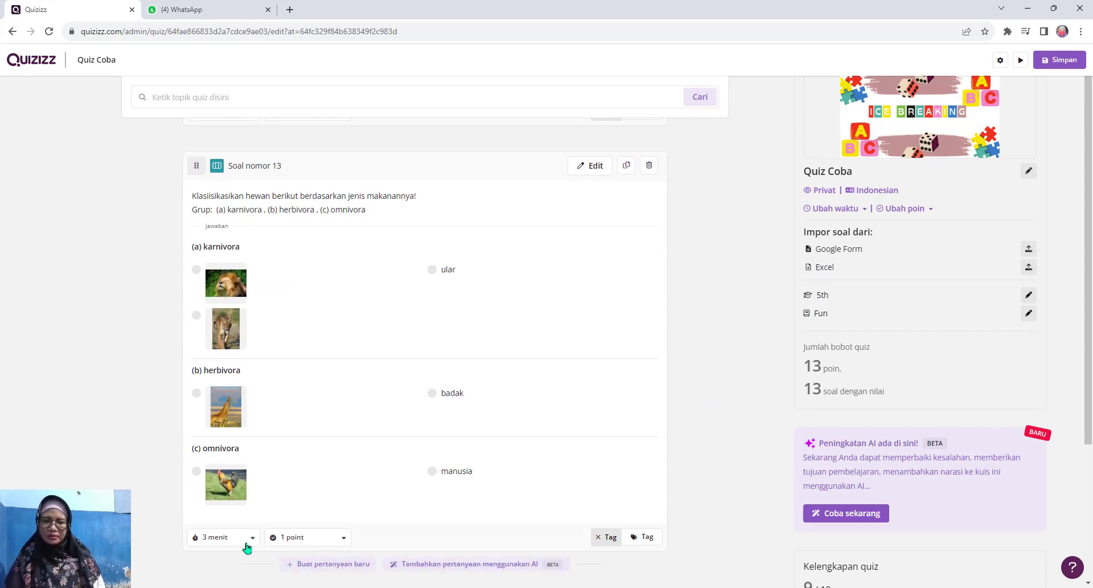
click(314, 564)
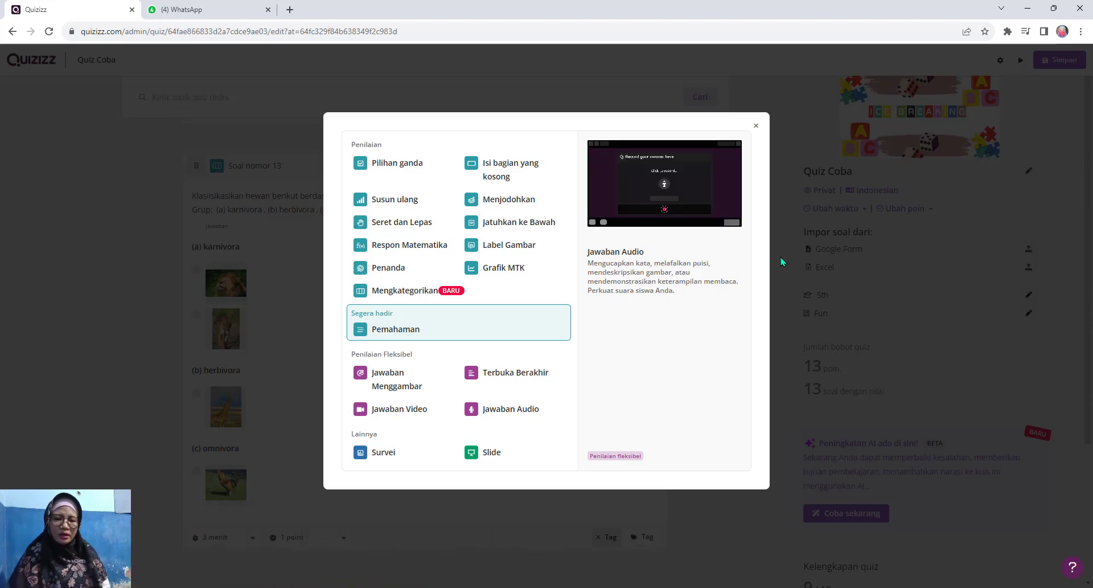
click(427, 386)
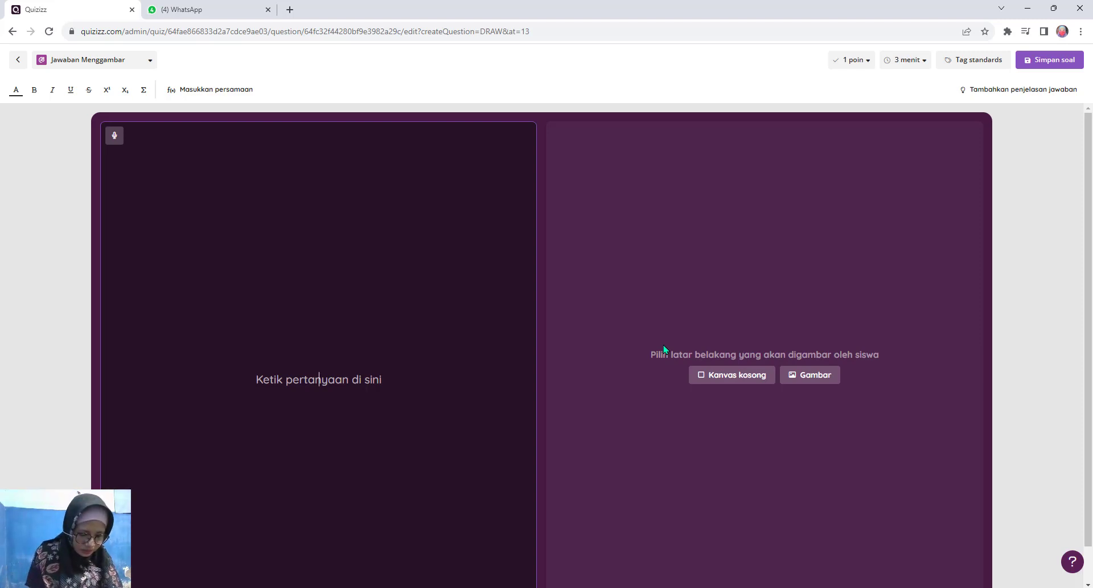
Enter the question text "gambarlah sebuah rumah dan pohon juga manusia!" for the drawing question
text(gambarlah s)
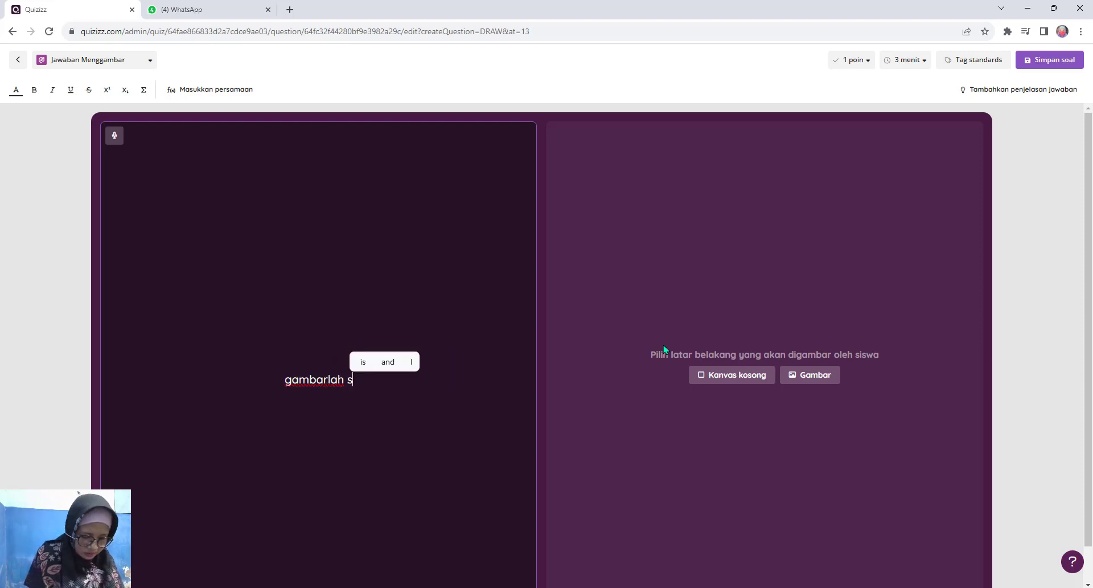
text(ebuah ruma)
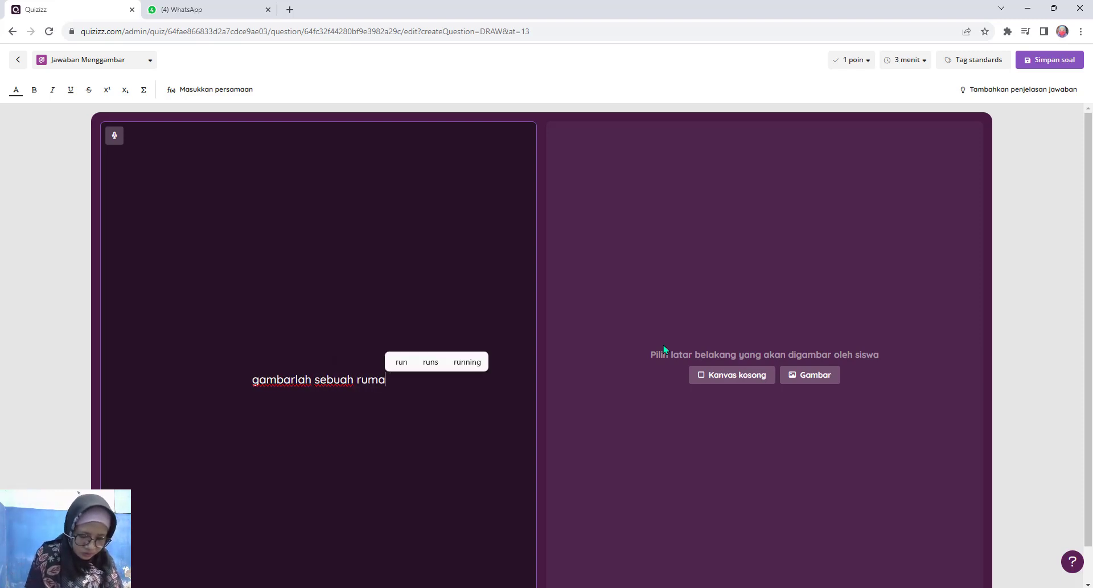
text(h dan pohho)
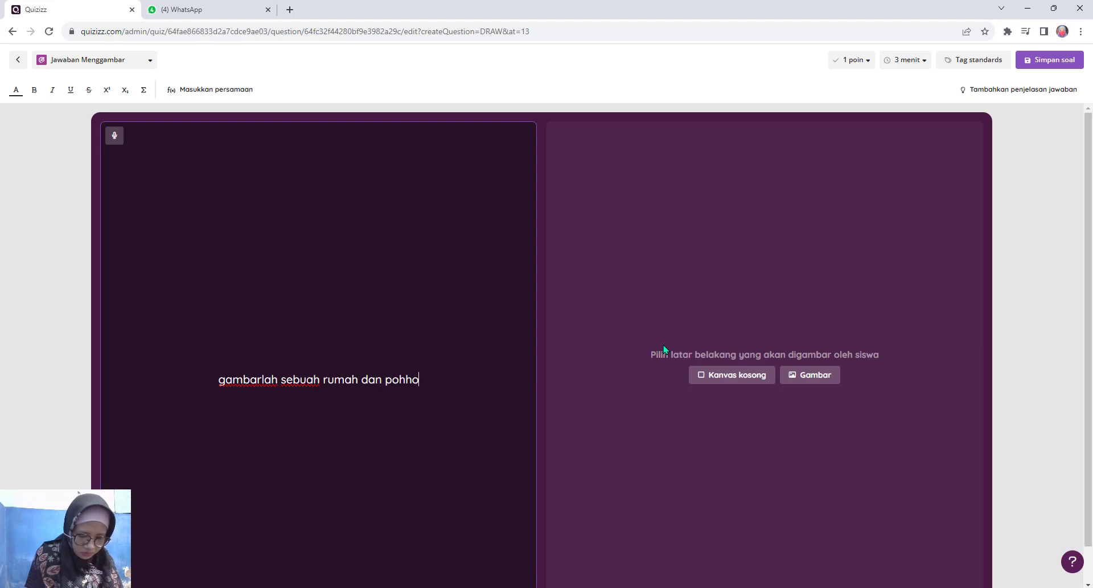
key(BackSpace)
key(BackSpace)
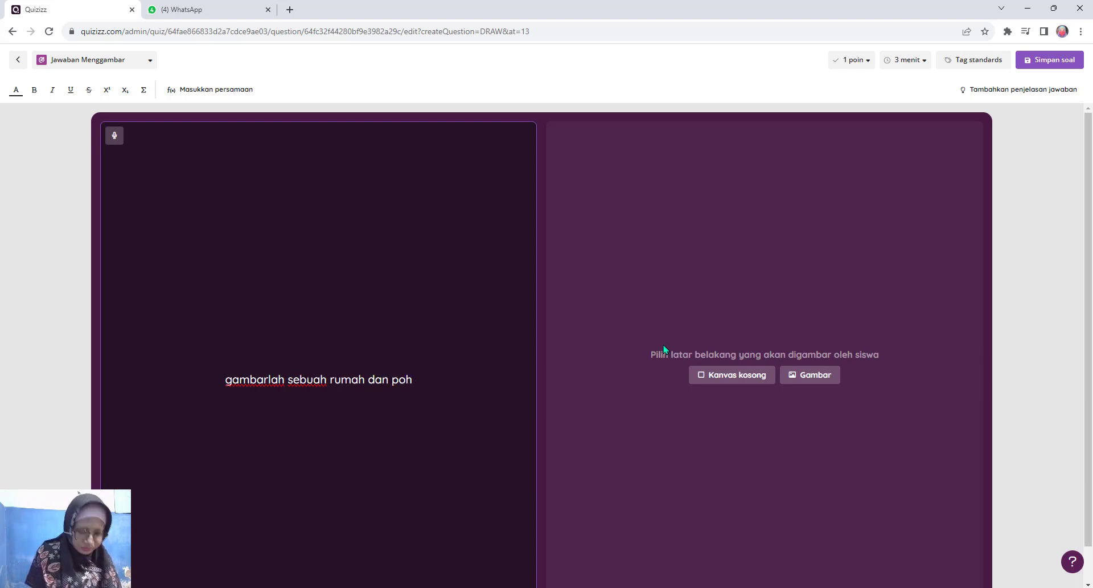
text(on juga )
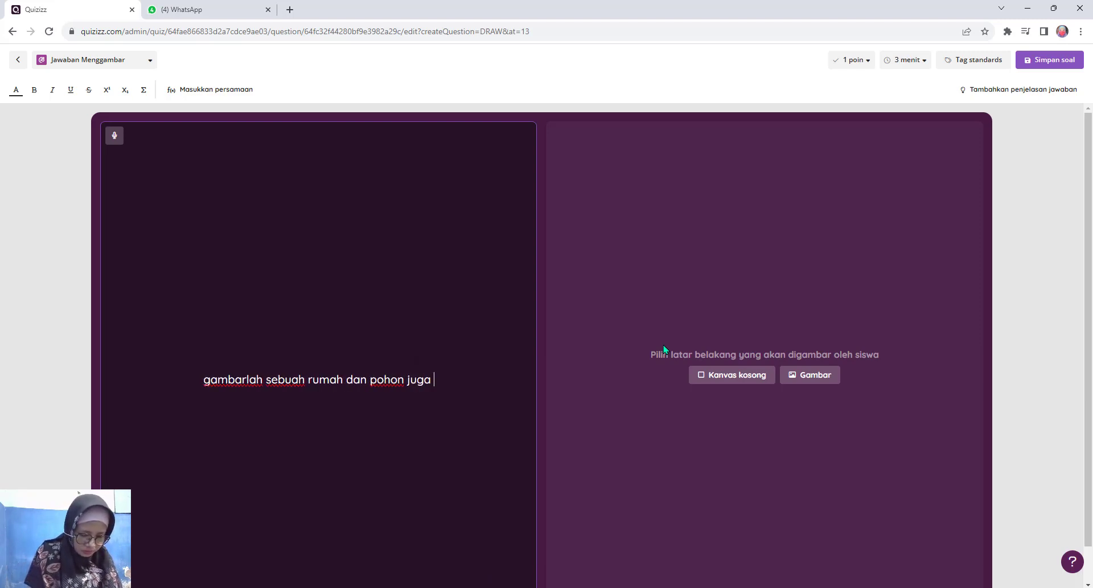
text(manusia)
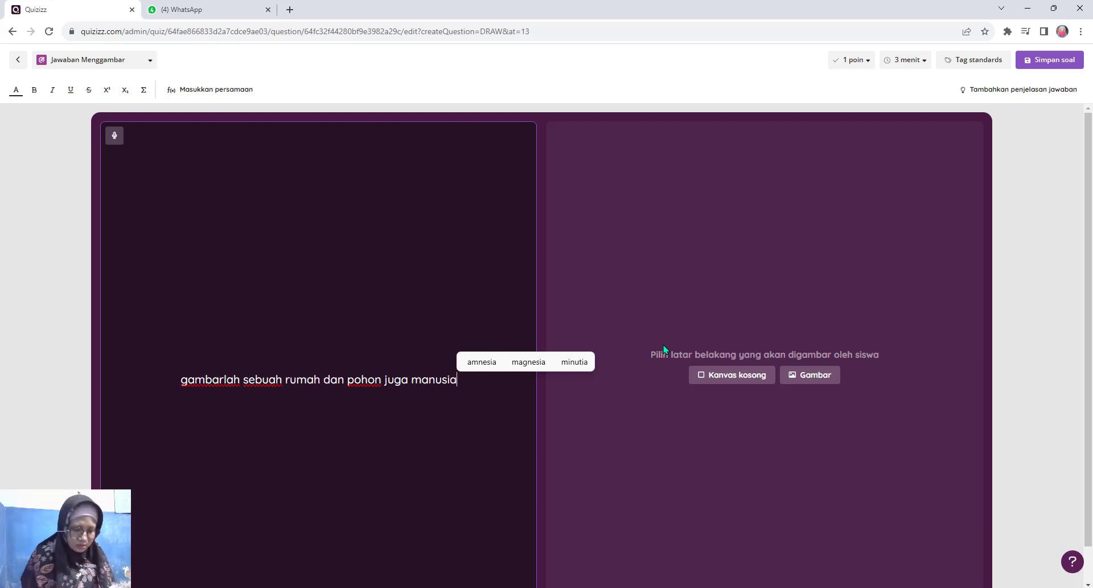
text(!)
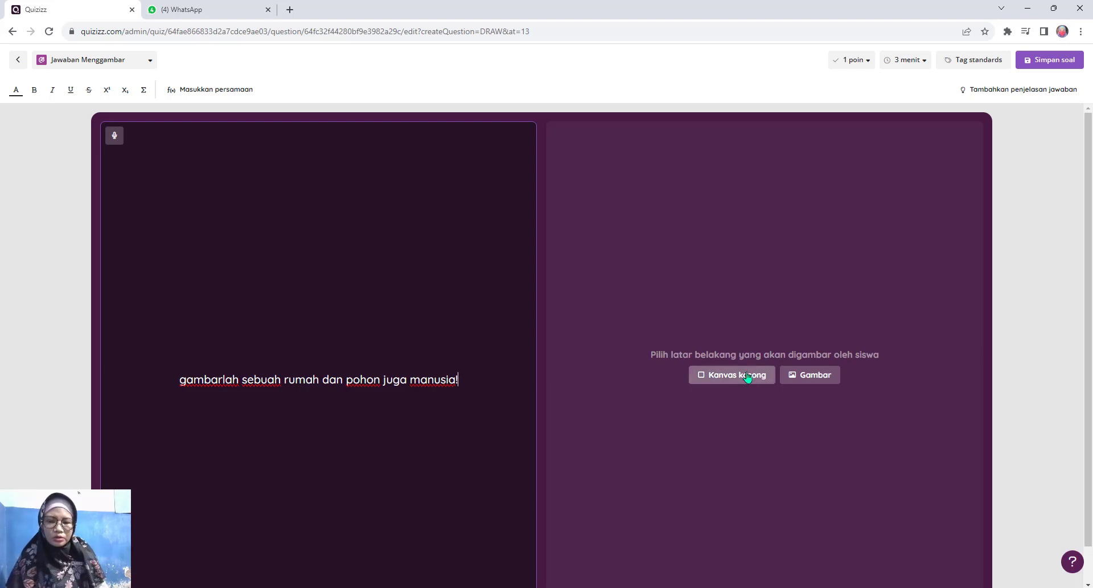
click(701, 376)
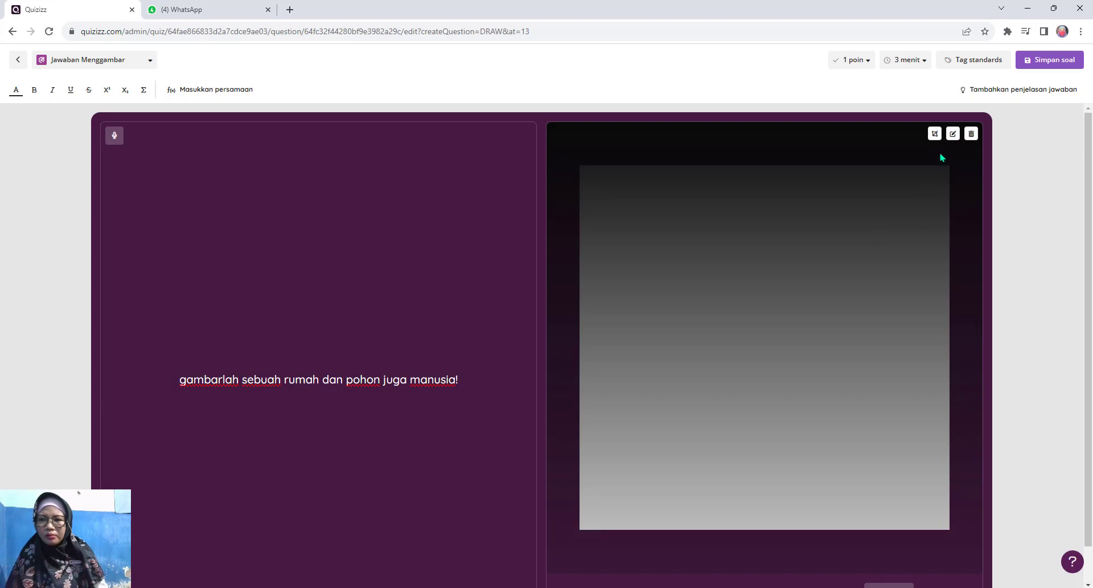
click(971, 134)
click(807, 380)
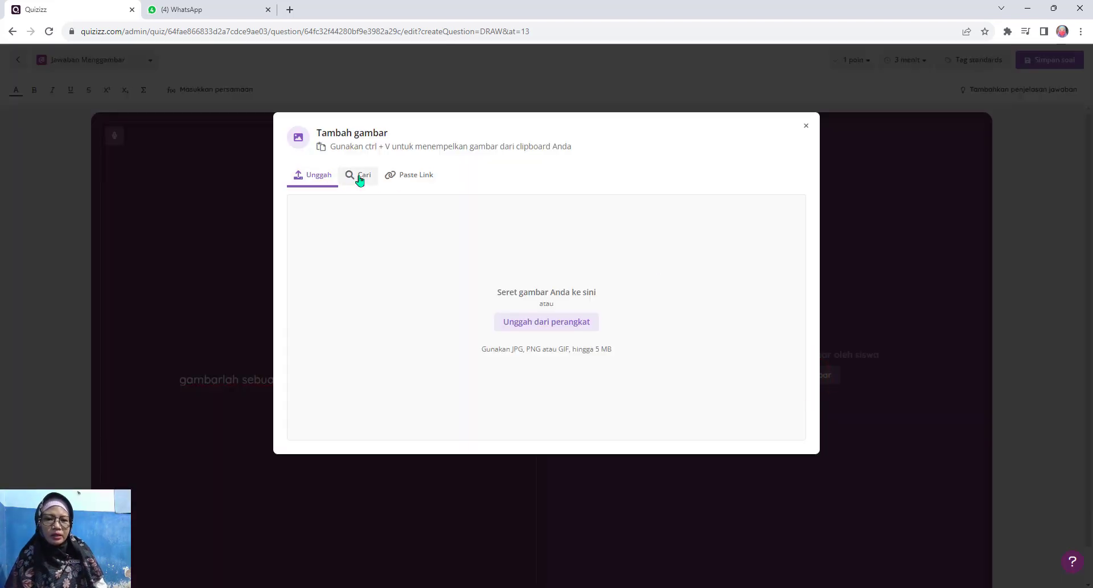
click(807, 134)
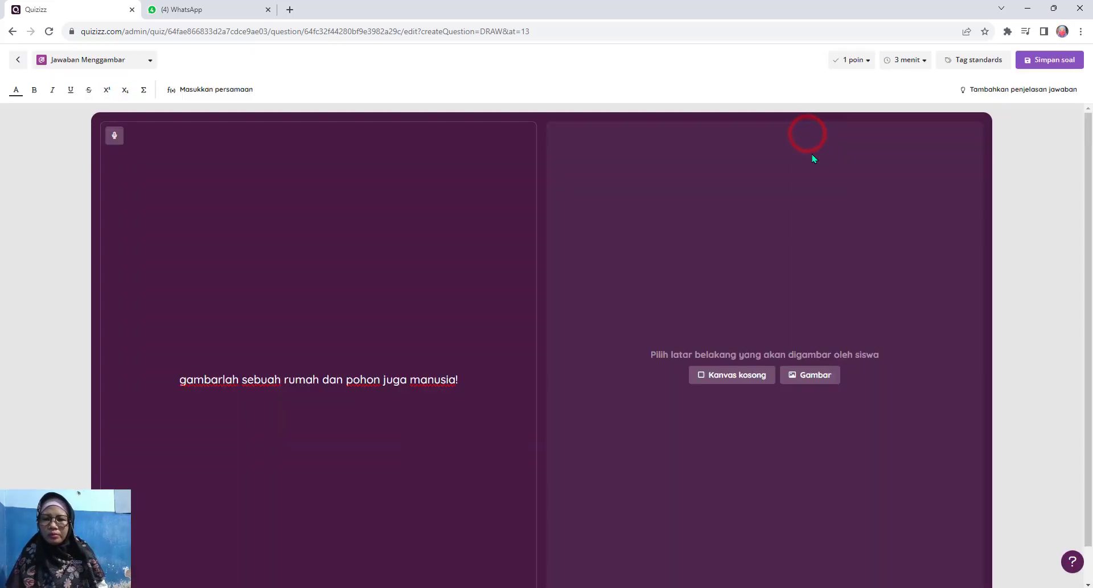
Choose a blank canvas as the background for the students' drawing and open its trial drawing board
scroll(755, 391, down, 1)
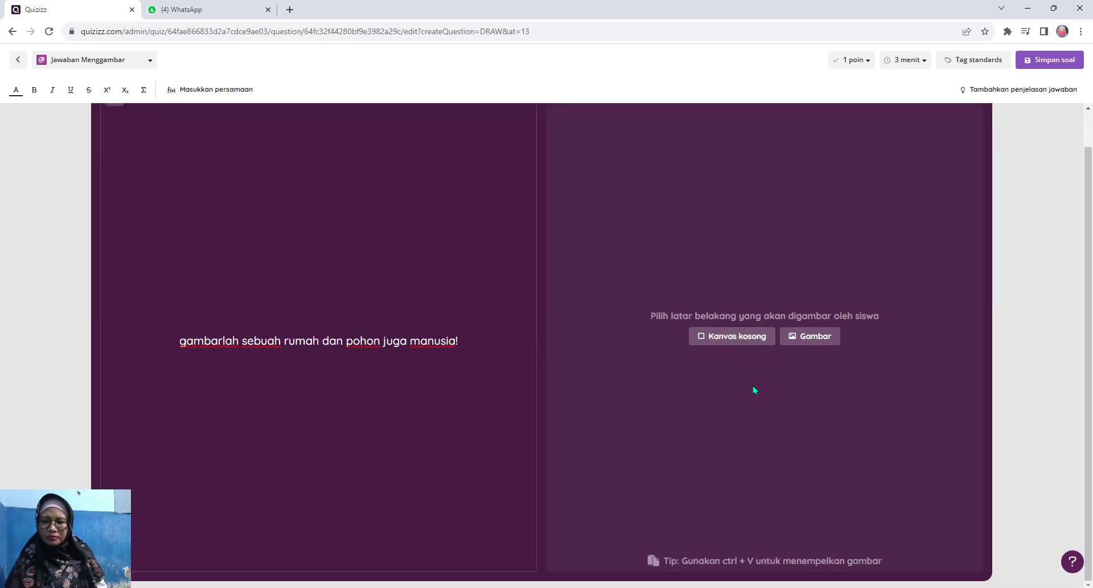
click(705, 341)
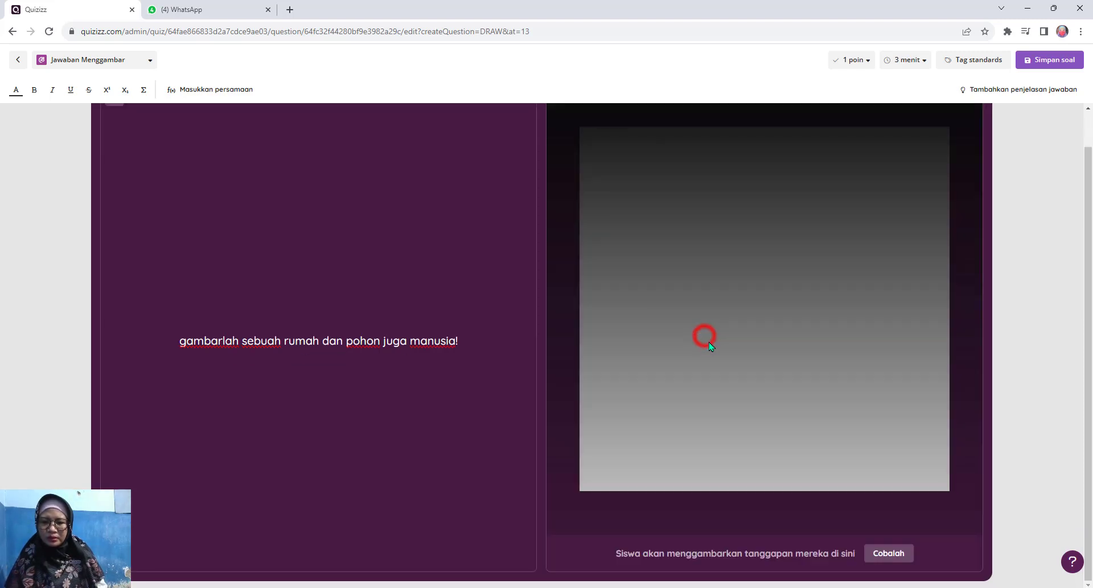
click(885, 554)
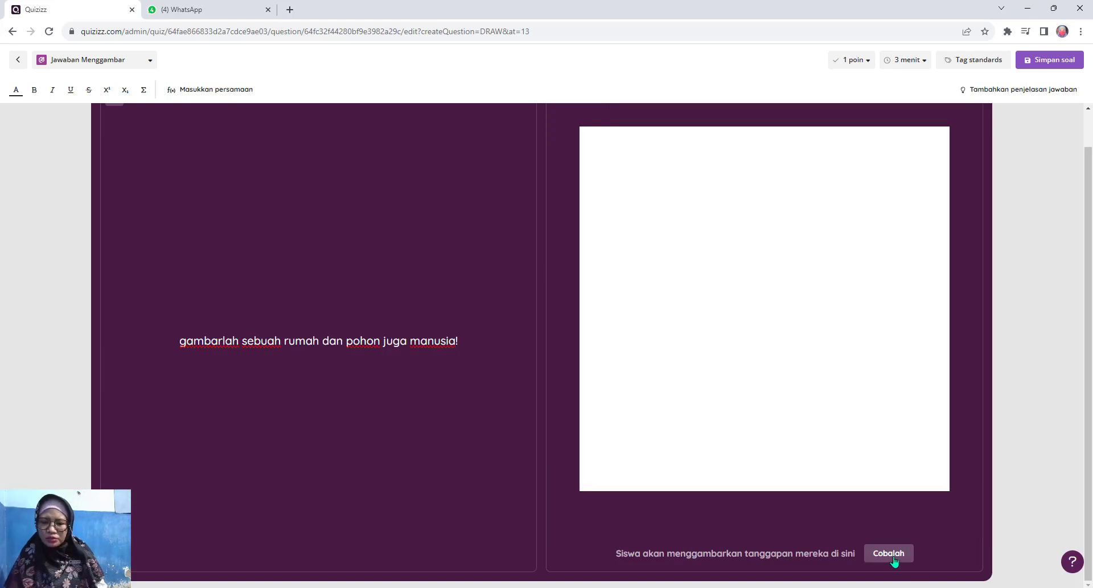
click(889, 553)
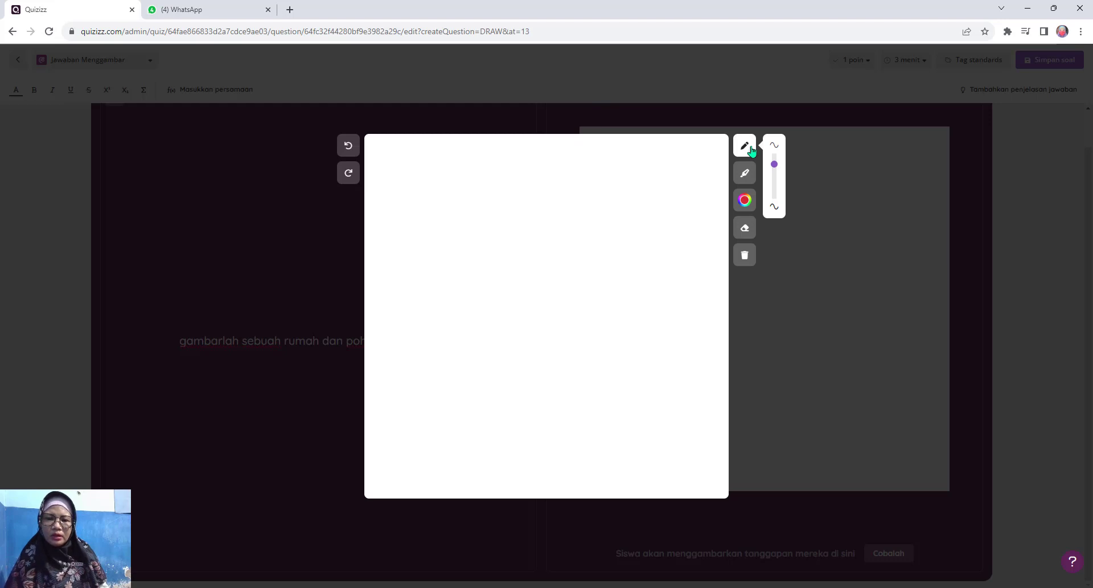
Adjust the pencil's stroke thickness on the trial drawing board, ending with a fairly thin line
click(775, 163)
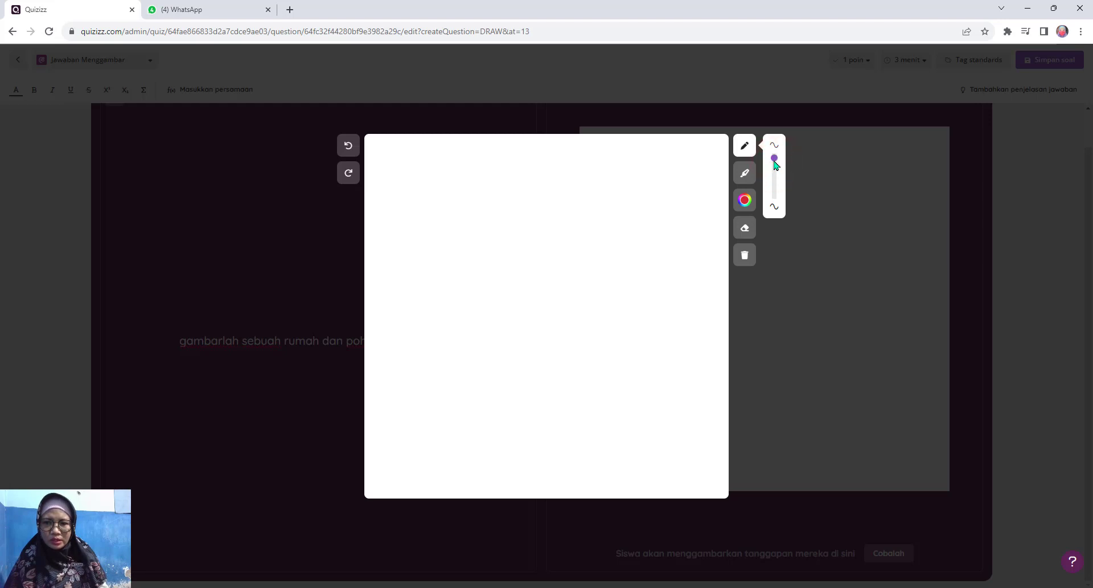
drag(775, 164, 775, 200)
drag(778, 161, 778, 169)
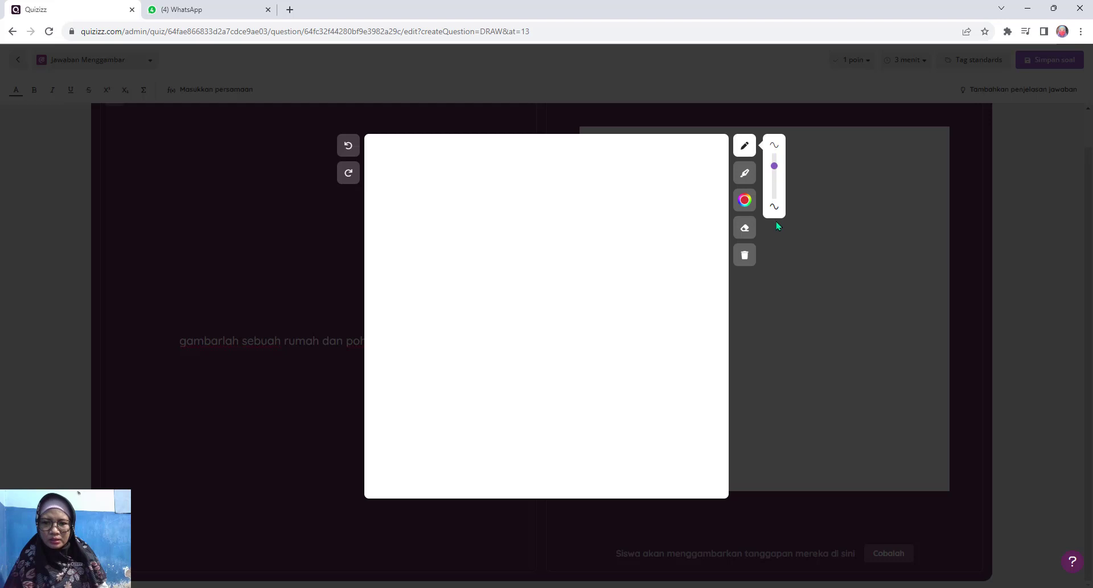
click(775, 164)
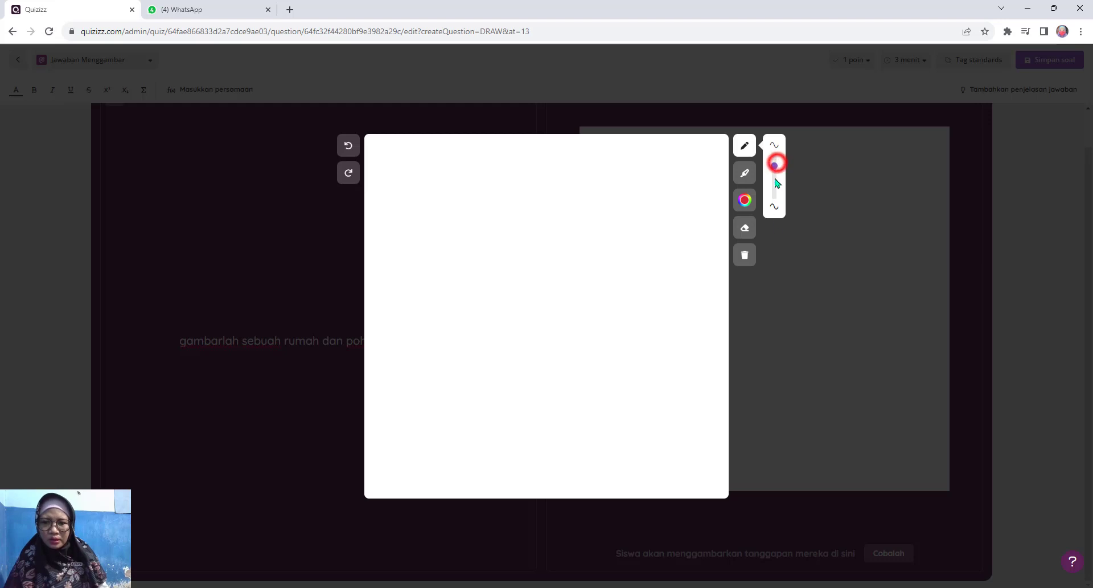
Set the drawing colour to green and make the pencil the active tool instead of the highlighter
click(746, 181)
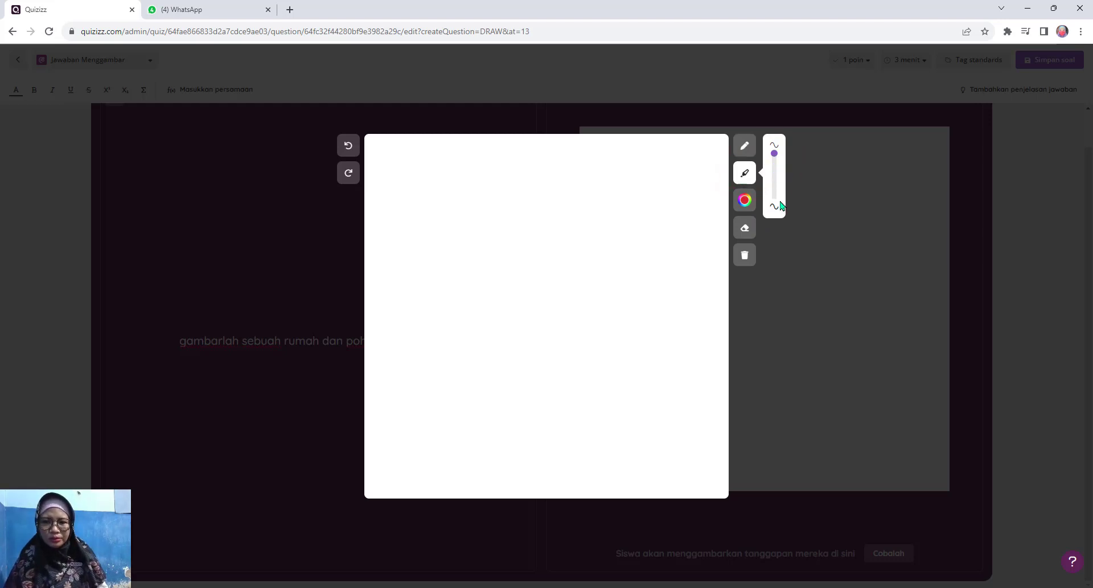
click(746, 202)
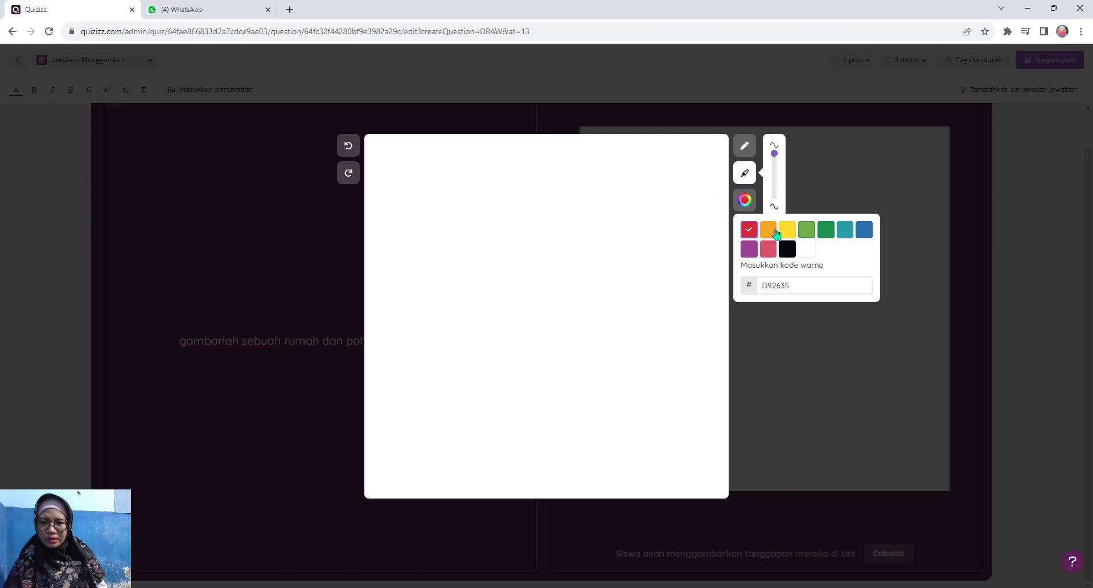
click(806, 230)
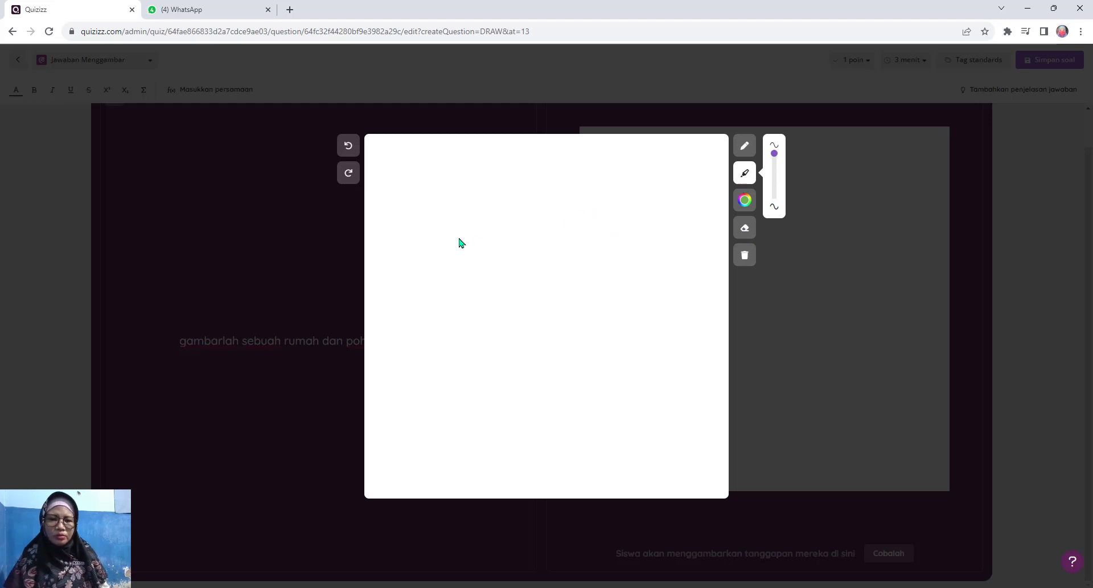
key(p)
Draw a simple green house with a gabled roof and walls across the middle of the canvas
drag(468, 235, 506, 295)
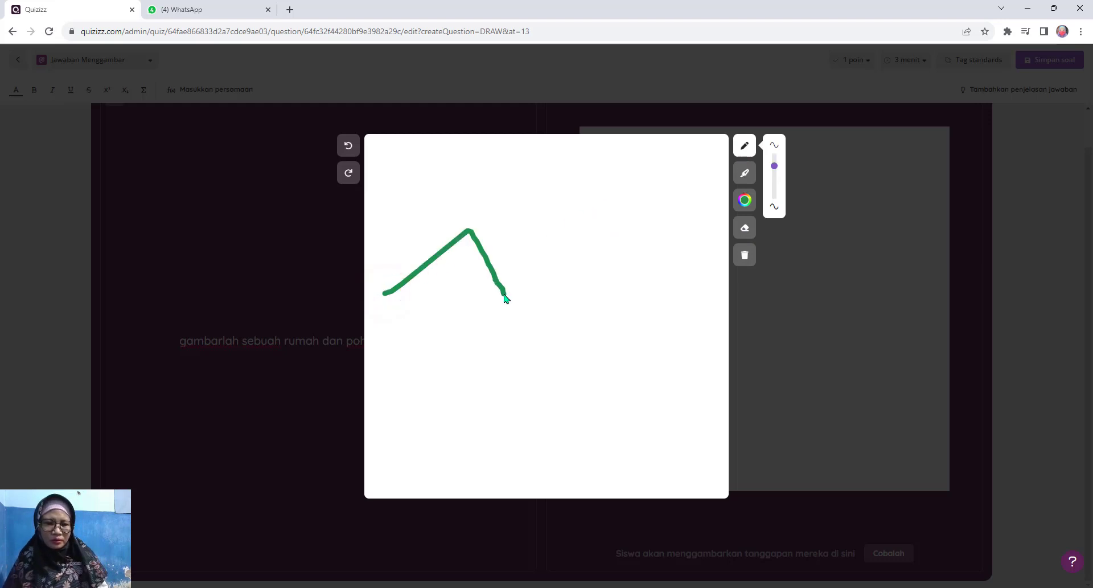
drag(387, 294, 623, 297)
mouse_move(469, 230)
mouse_down()
mouse_move(611, 234)
mouse_move(671, 312)
mouse_up()
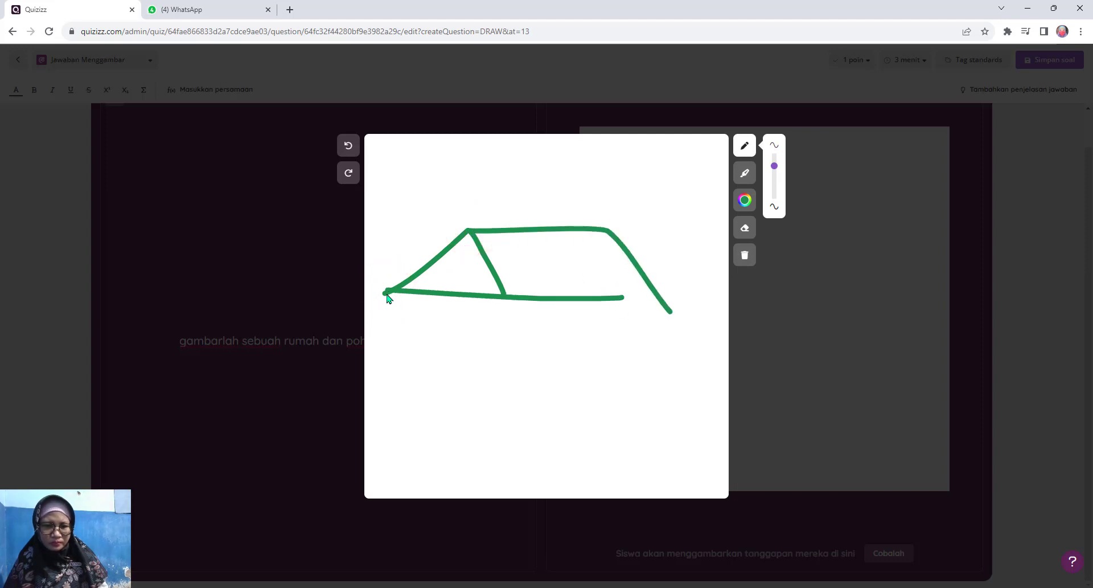
mouse_move(389, 291)
mouse_down()
mouse_move(395, 378)
mouse_move(654, 353)
mouse_move(661, 294)
mouse_up()
drag(500, 294, 500, 380)
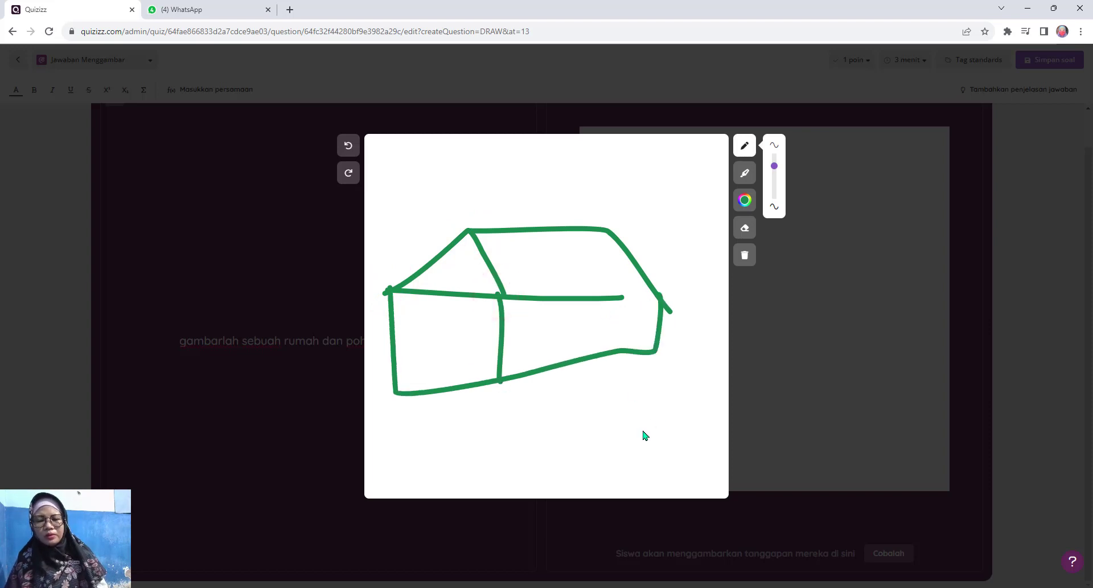
Draw a round-topped tree and a stick figure with arms, legs and an eye below the house
mouse_move(585, 424)
mouse_down()
mouse_move(581, 464)
mouse_move(584, 401)
mouse_move(551, 393)
mouse_move(603, 378)
mouse_move(586, 411)
mouse_up()
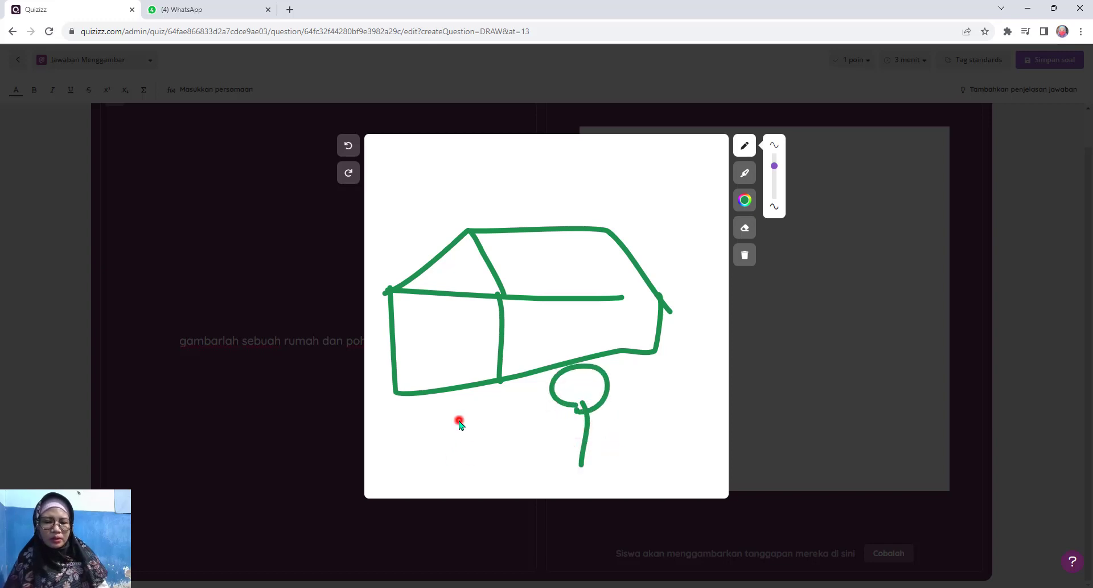
mouse_move(459, 419)
mouse_down()
mouse_move(488, 433)
mouse_move(460, 401)
mouse_move(462, 475)
mouse_up()
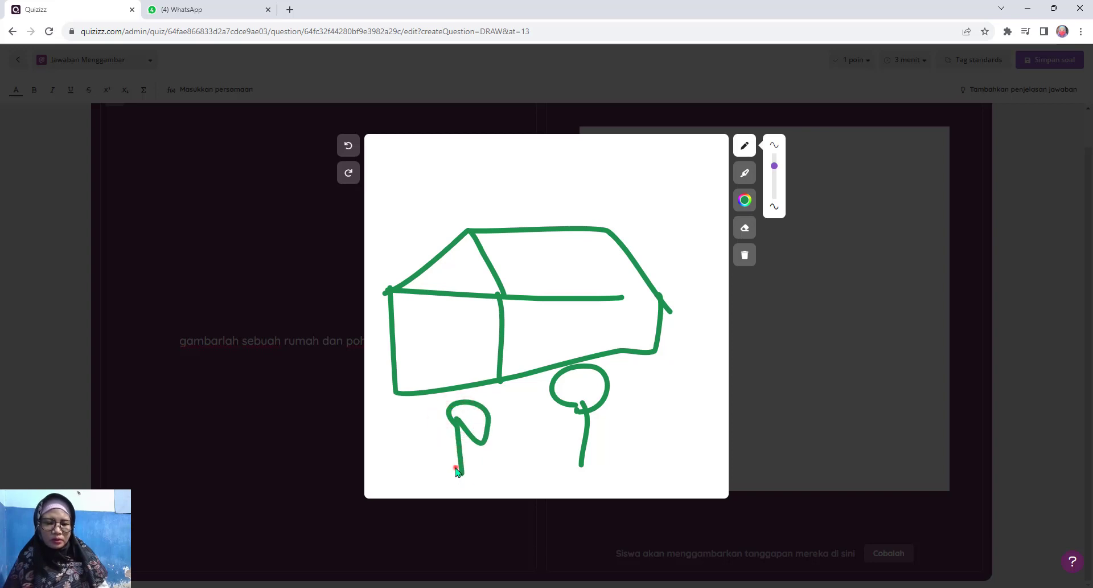
click(462, 472)
mouse_move(462, 471)
mouse_down()
mouse_move(439, 488)
mouse_move(484, 485)
mouse_up()
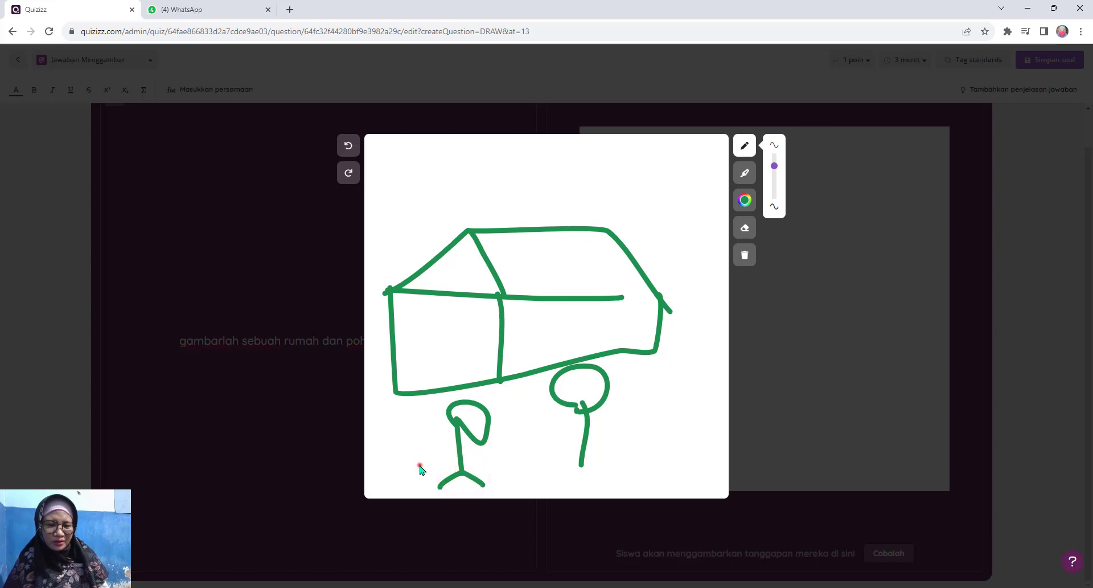
mouse_move(418, 465)
mouse_down()
mouse_move(461, 449)
mouse_move(498, 461)
mouse_up()
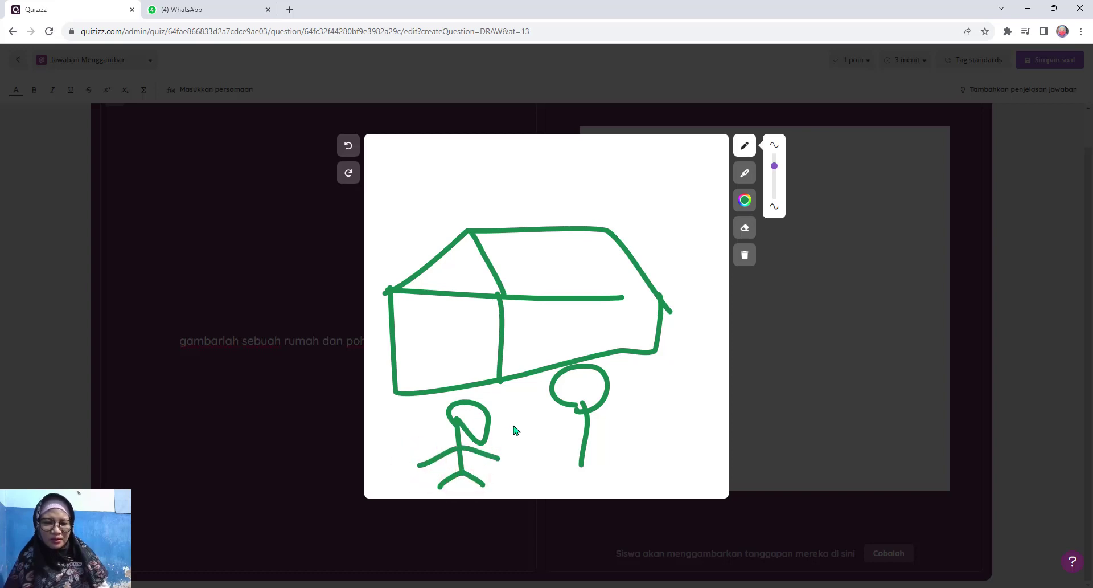
click(478, 416)
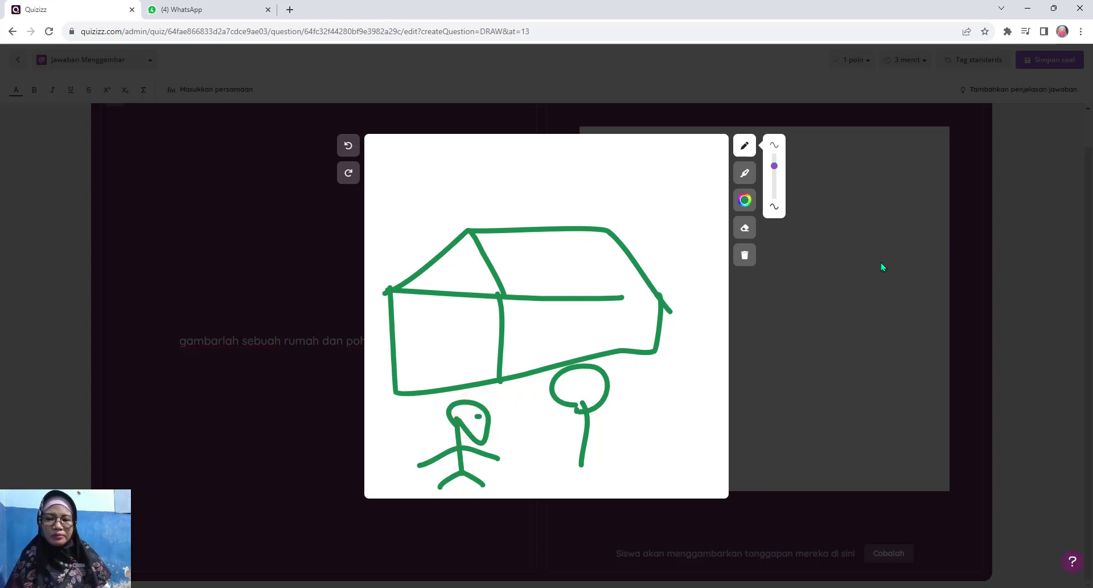
Close the trial drawing board and save the drawing question
click(1019, 304)
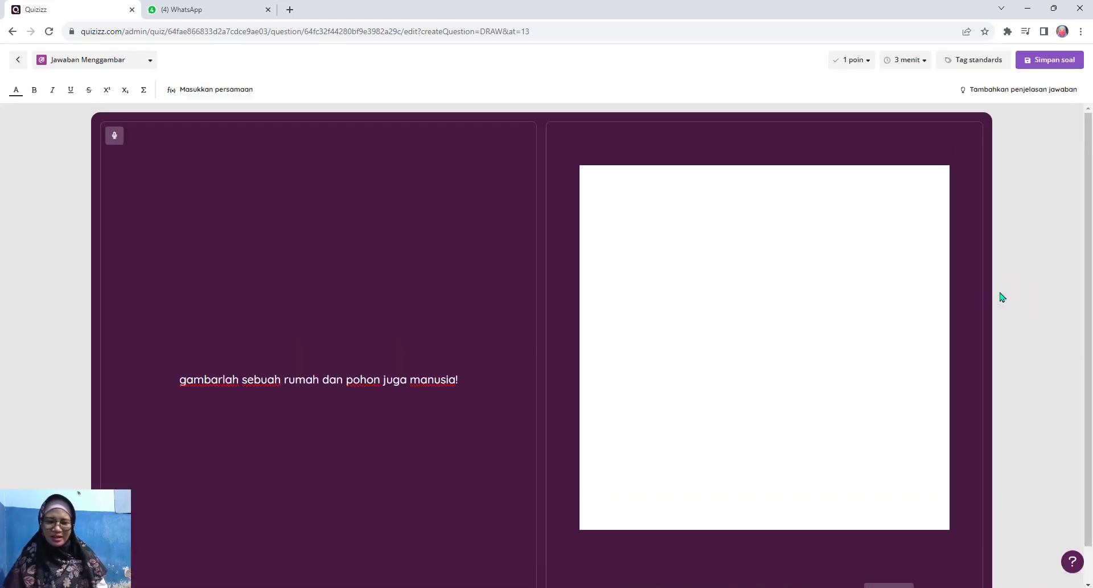
click(1050, 63)
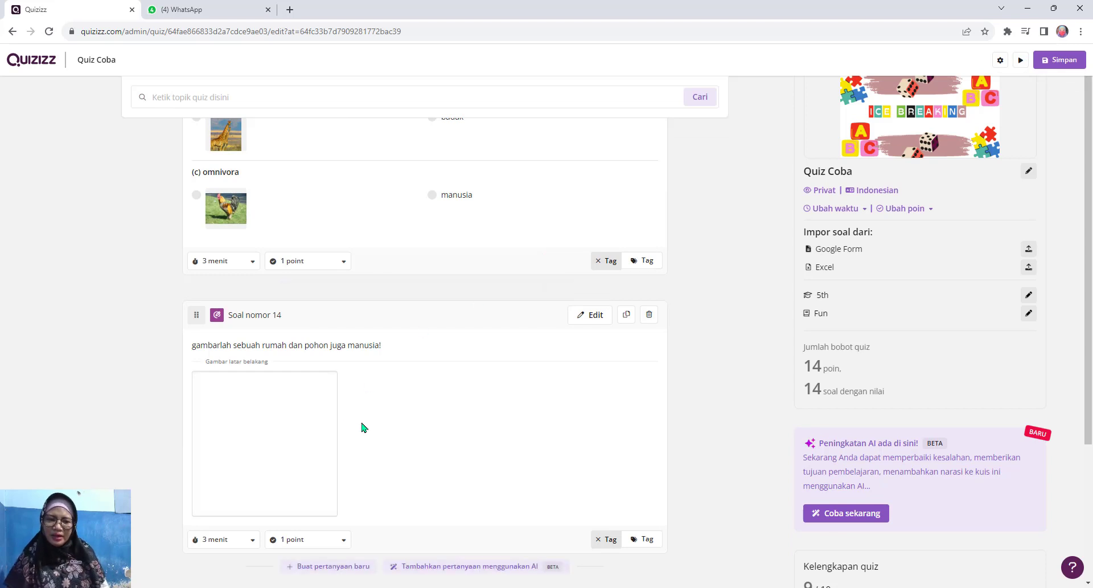
Add a video response question with the text "Unggah video teriakan semangatmu hari ini!"
click(347, 569)
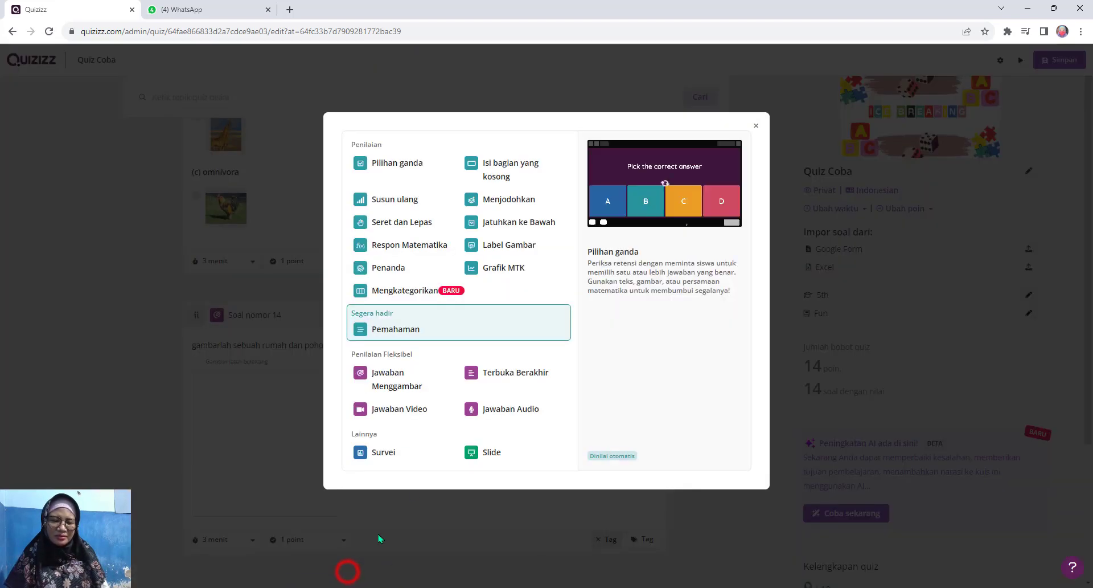
click(406, 417)
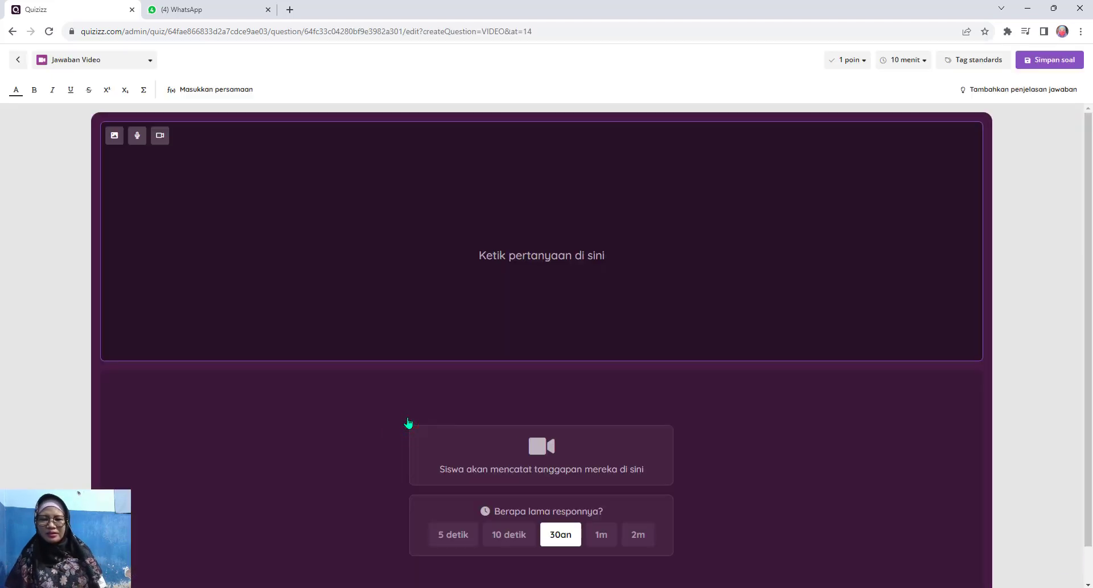
text(Unggah)
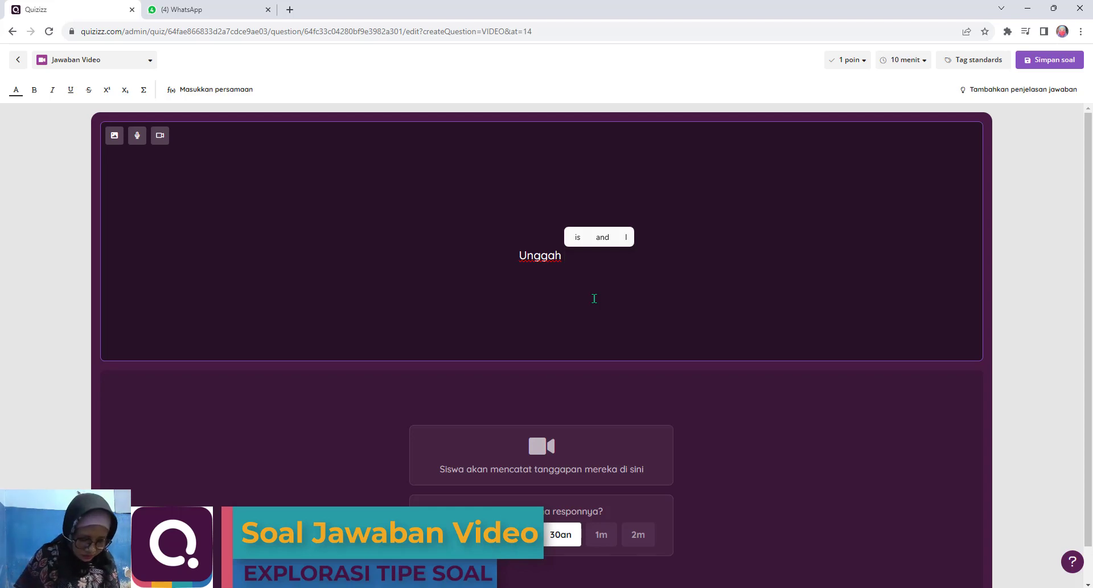
text( video )
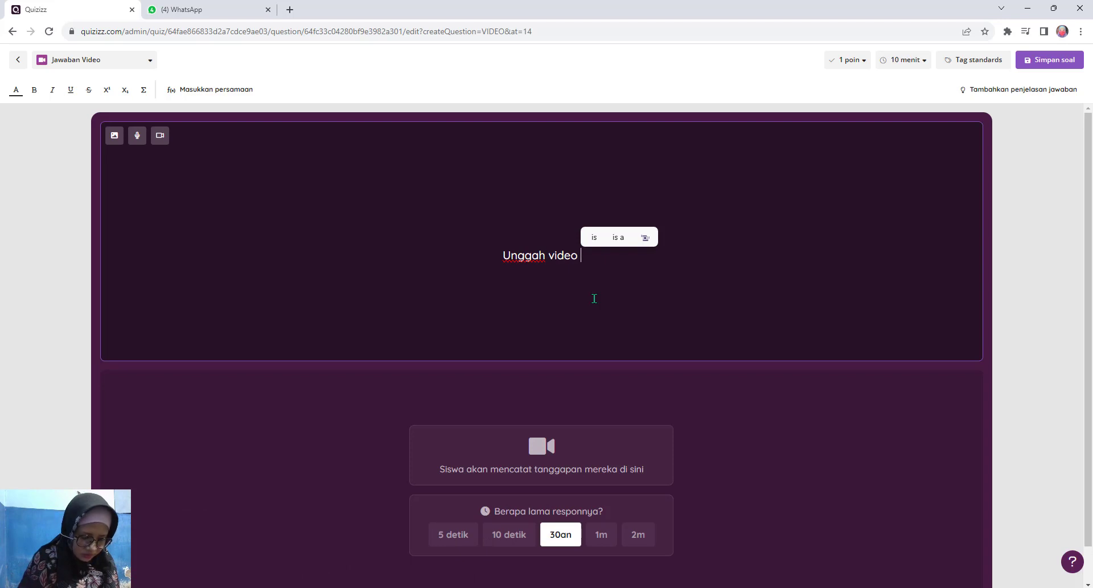
text(teriakans)
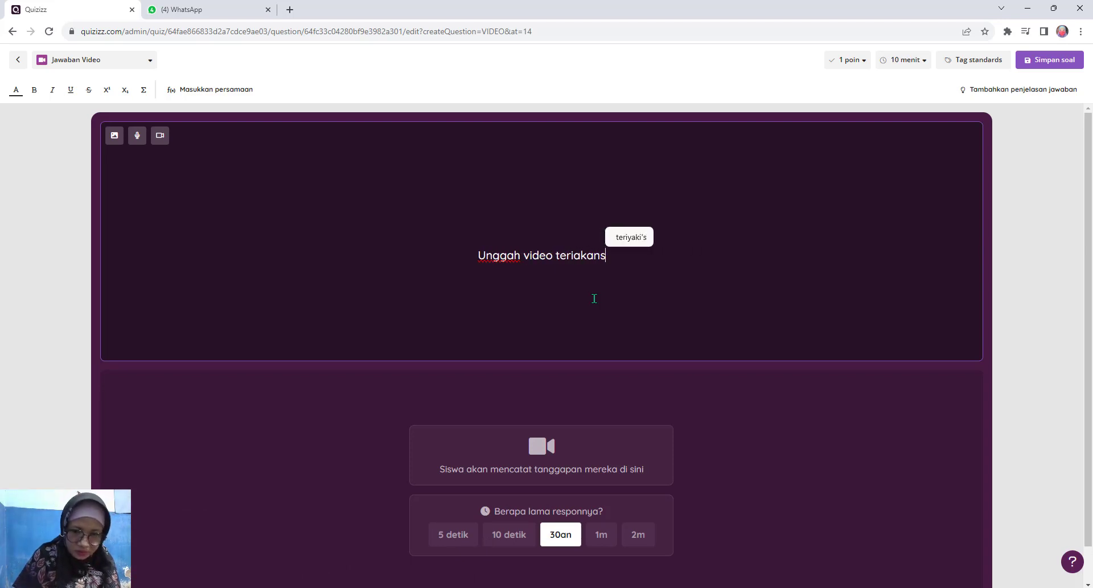
key(BackSpace)
text(sema)
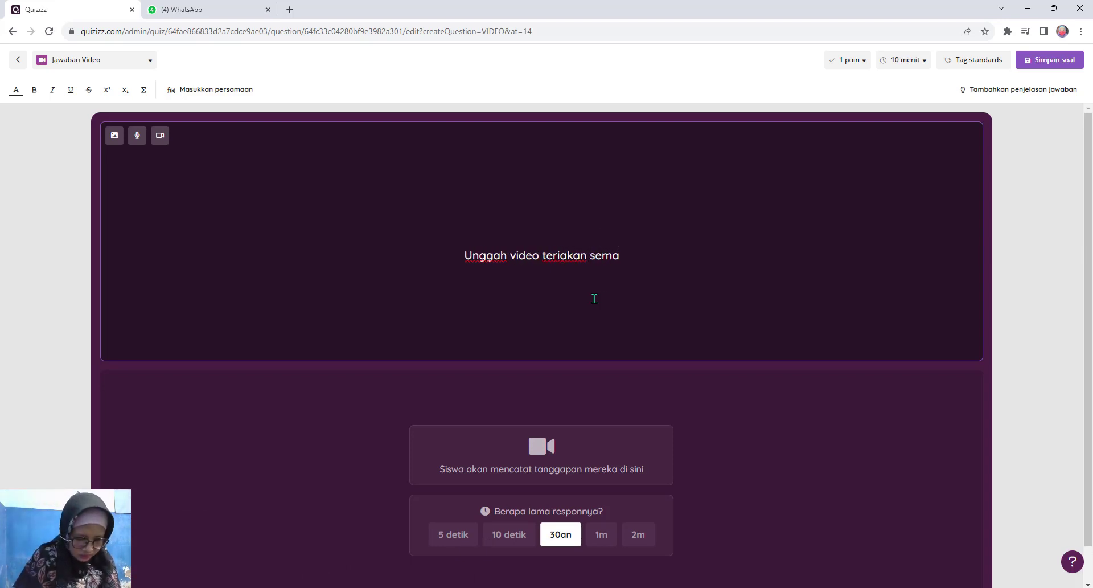
text(ngat)
text(mu)
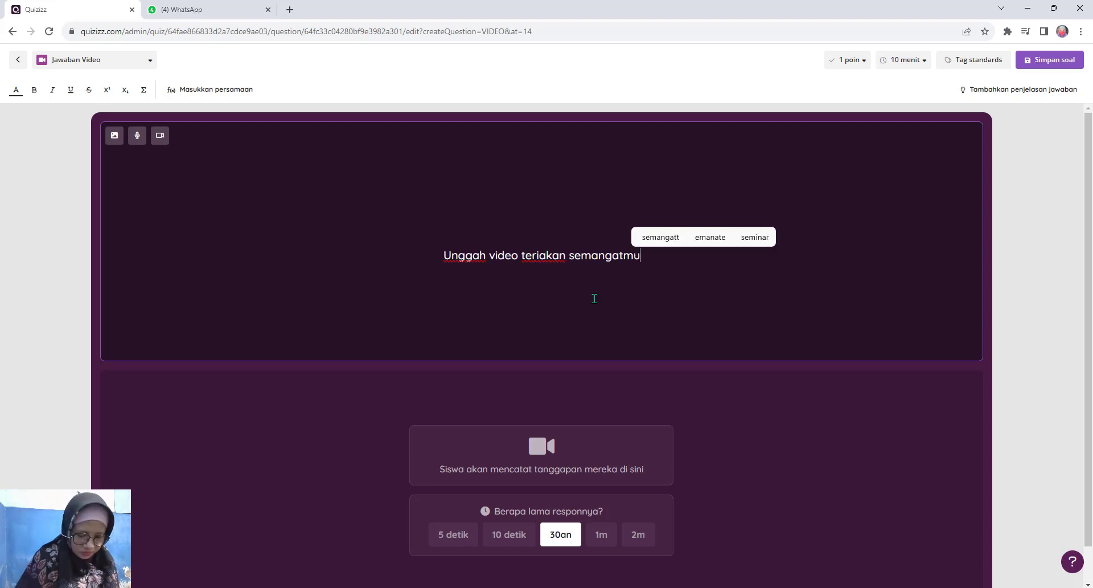
text( hari ini)
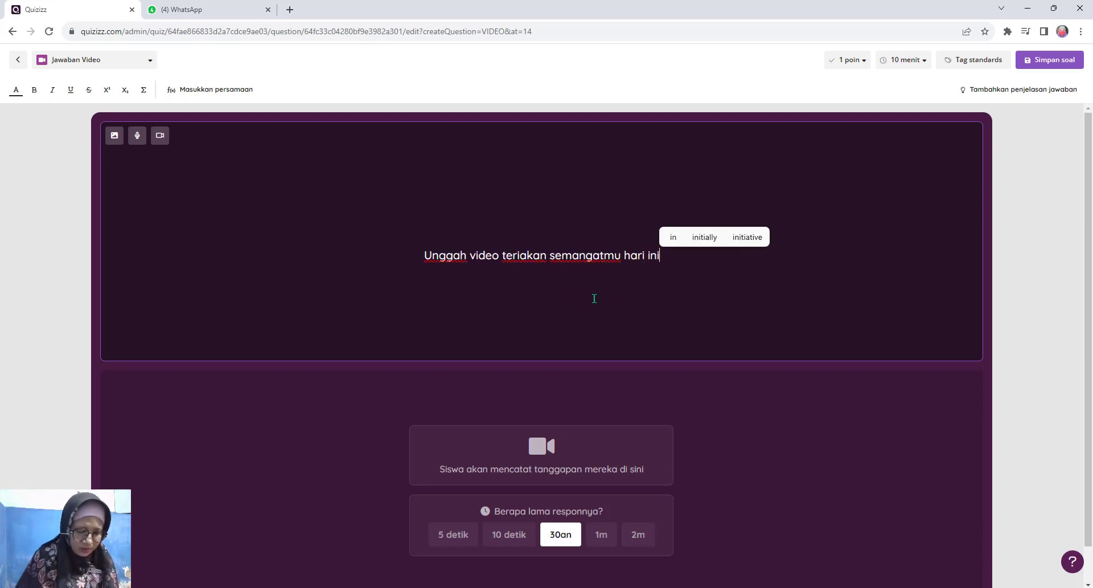
text(!)
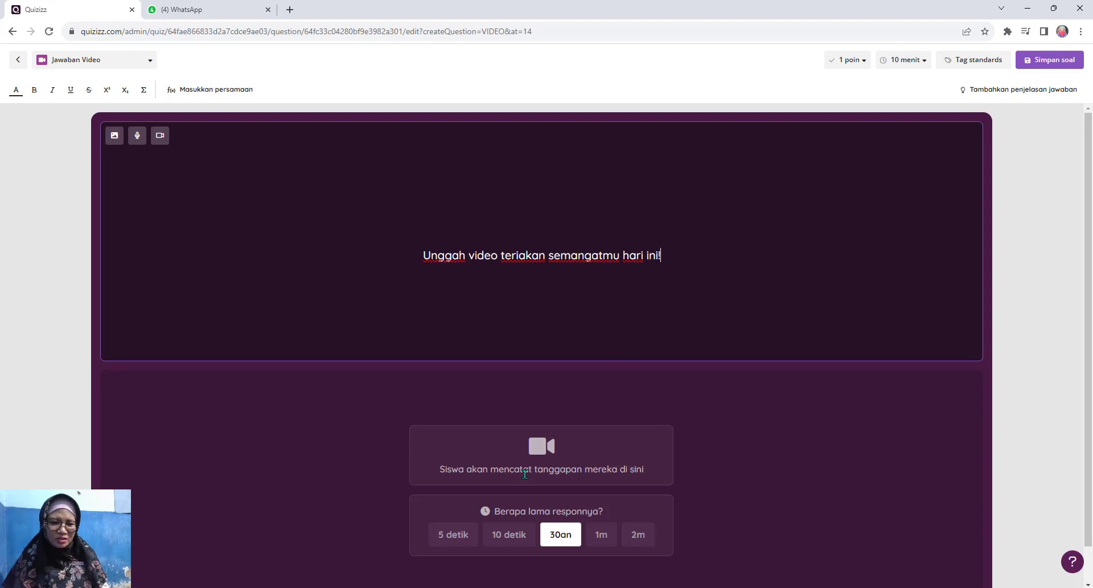
Choose 30 seconds as the video response length and save the question
scroll(673, 303, down, 1)
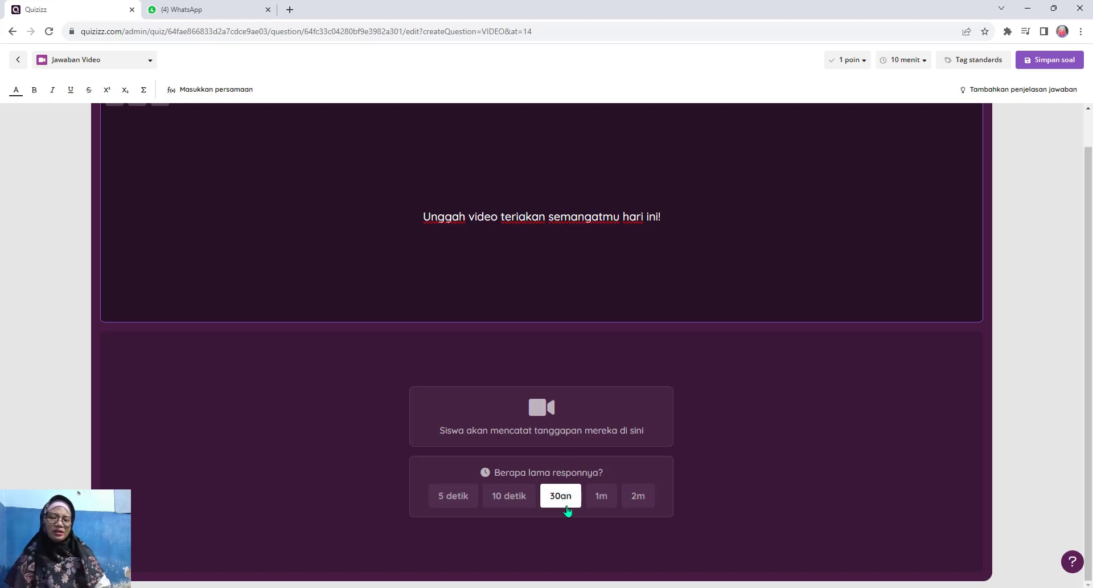
click(572, 424)
click(565, 495)
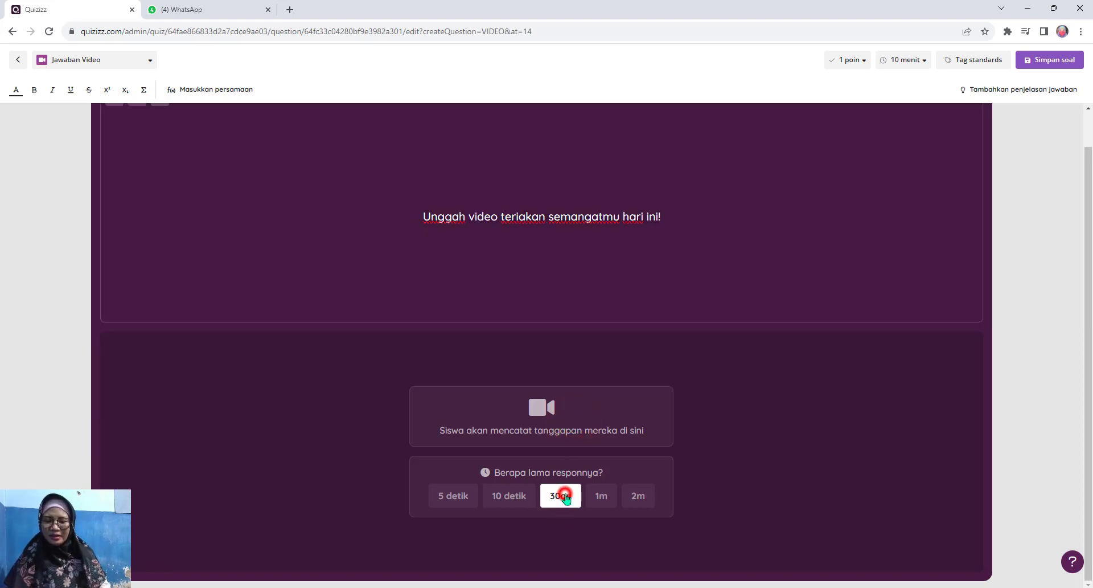
click(1037, 60)
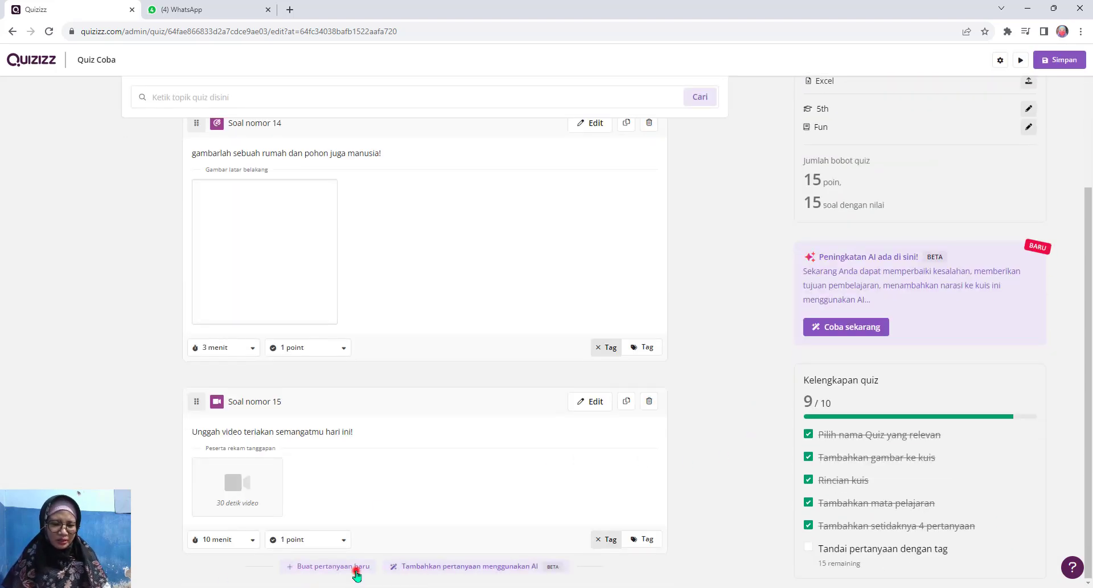
Add an open-ended question (Terbuka Berakhir) and begin its text with "Tulis pendapatmu tentang"
click(357, 576)
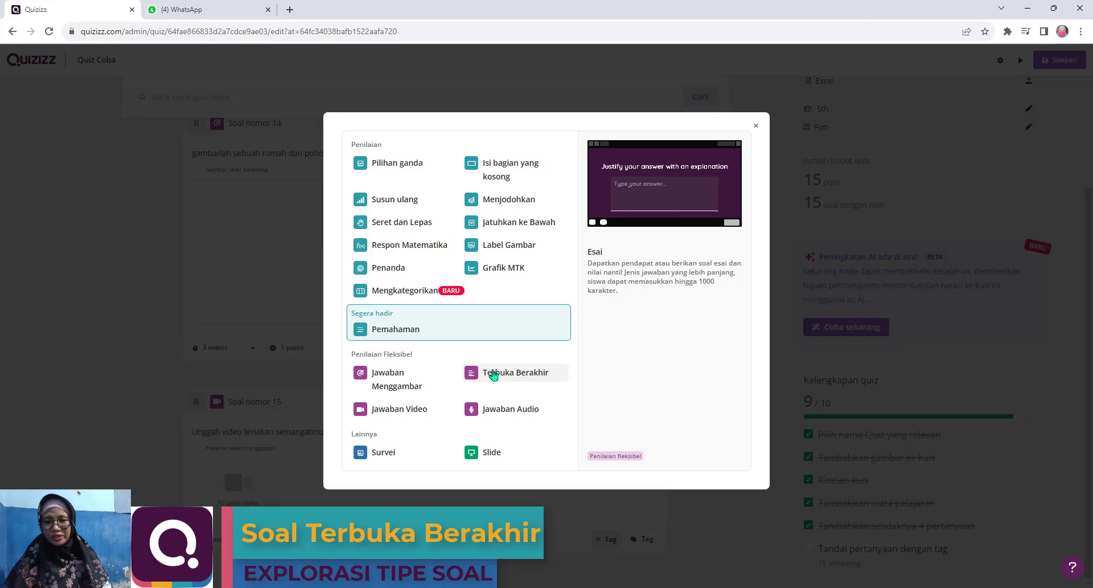
click(493, 375)
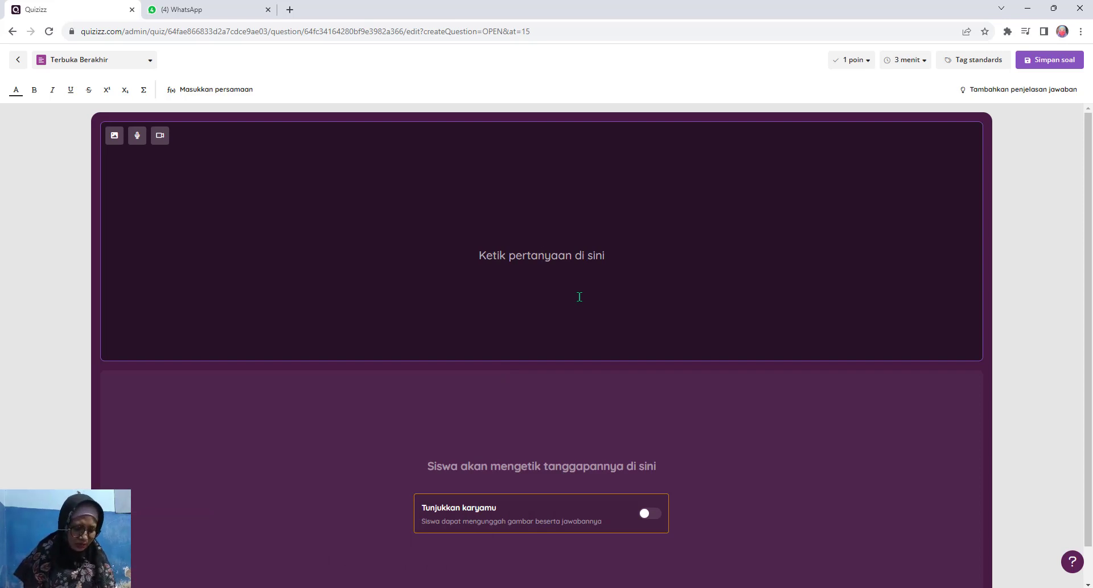
text(Tuli)
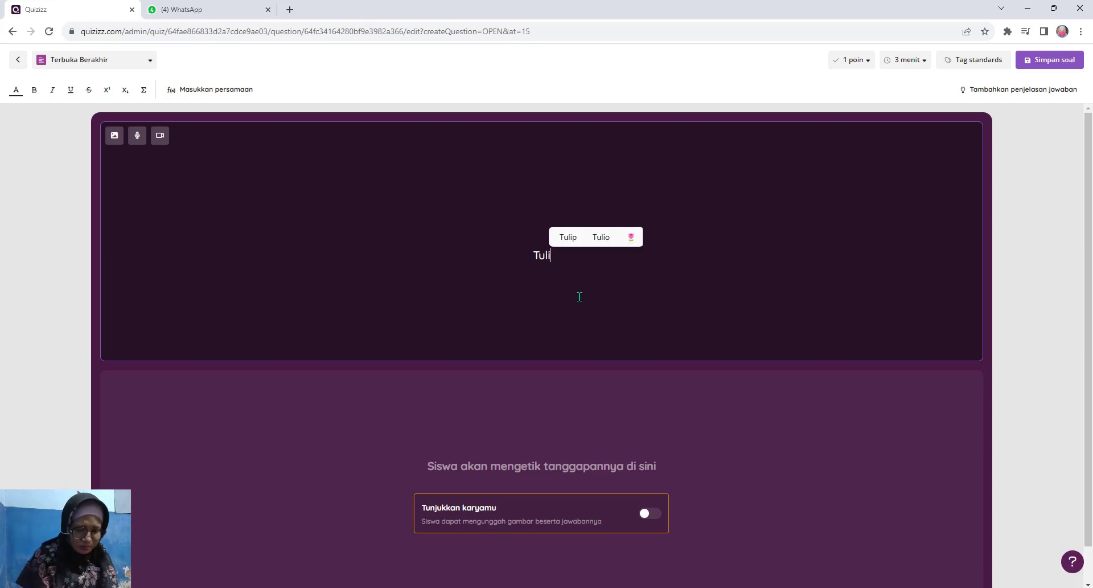
text(s karanganmu t)
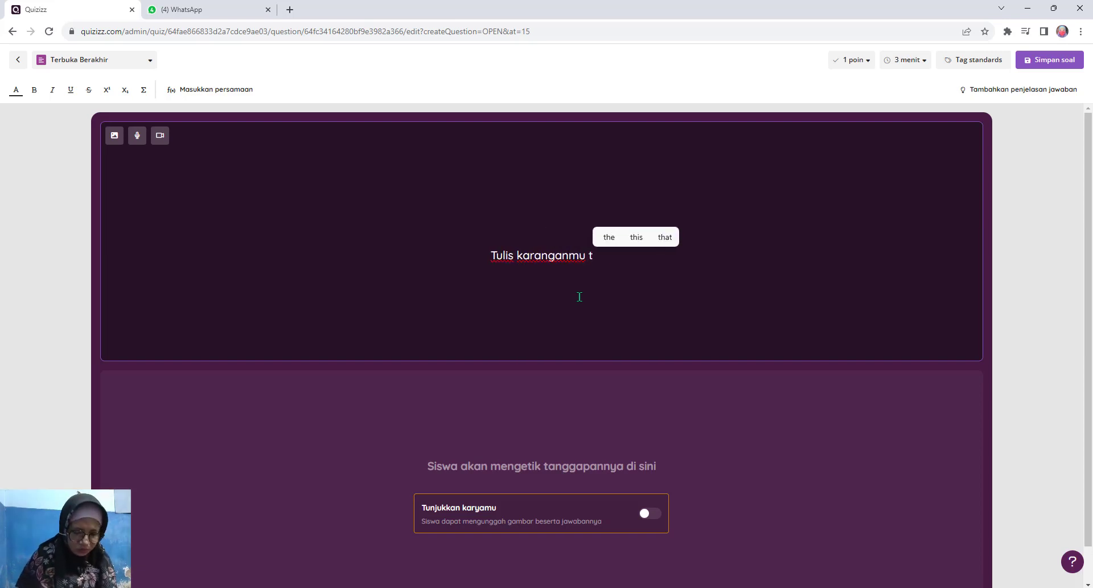
key(BackSpace)
key(BackSpace)
key(BackSpace)
key(BackSpace)
key(BackSpace)
key(BackSpace)
key(BackSpace)
key(BackSpace)
key(BackSpace)
key(BackSpace)
key(BackSpace)
key(BackSpace)
text(pendapatmu tentan)
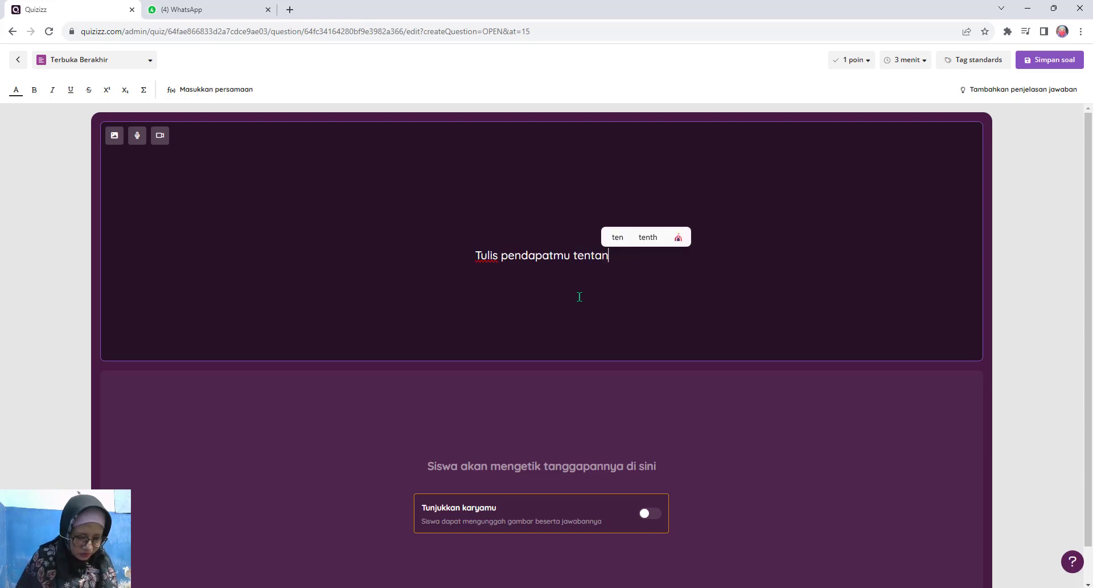
text(g ideologi)
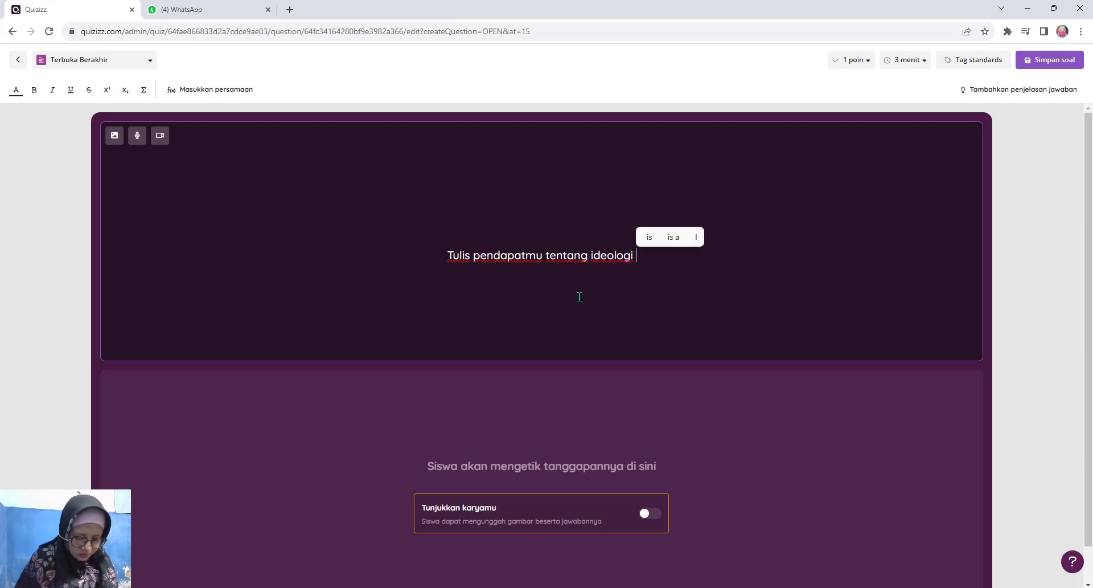
key(BackSpace)
key(BackSpace)
key(BackSpace)
key(BackSpace)
key(BackSpace)
key(BackSpace)
key(BackSpace)
key(BackSpace)
Complete the open-ended question's text with "kasus pelecehan siswa di ponpes yg viral di bandung!"
text(kasus)
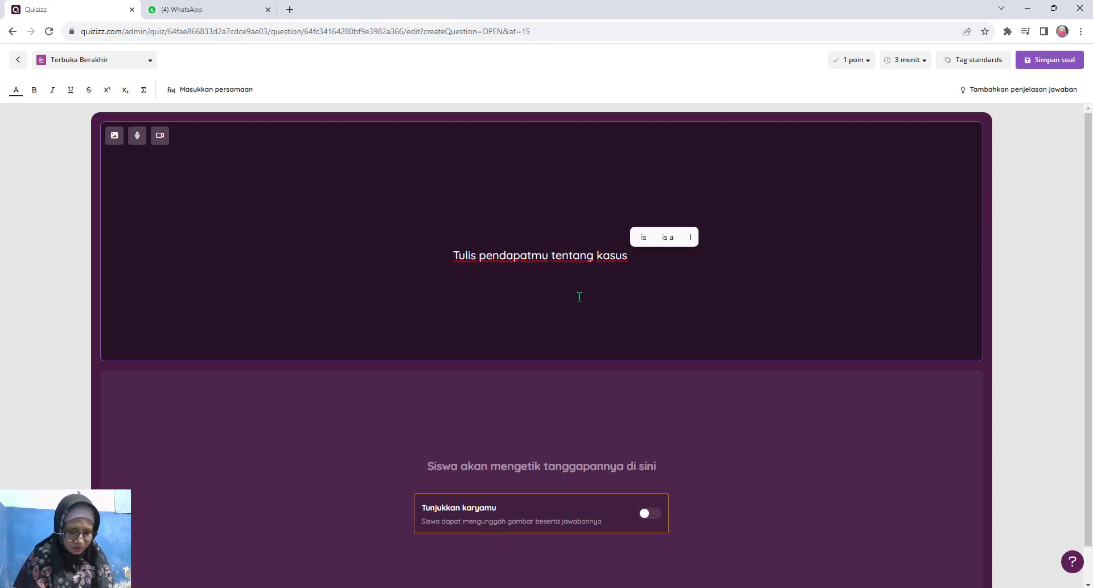
text( pelecehan siswa di)
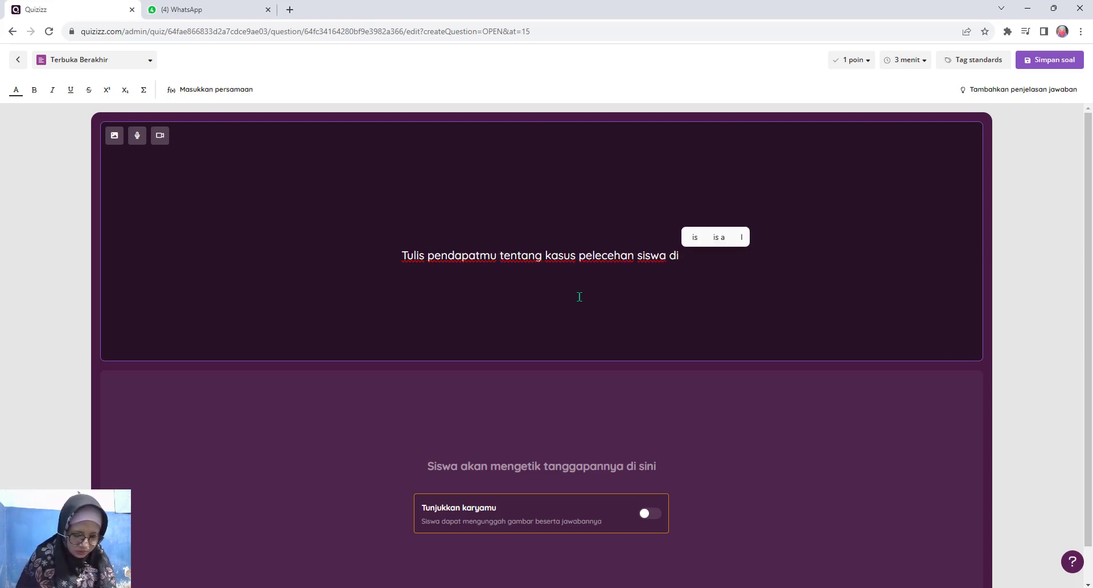
text( ponpes yg)
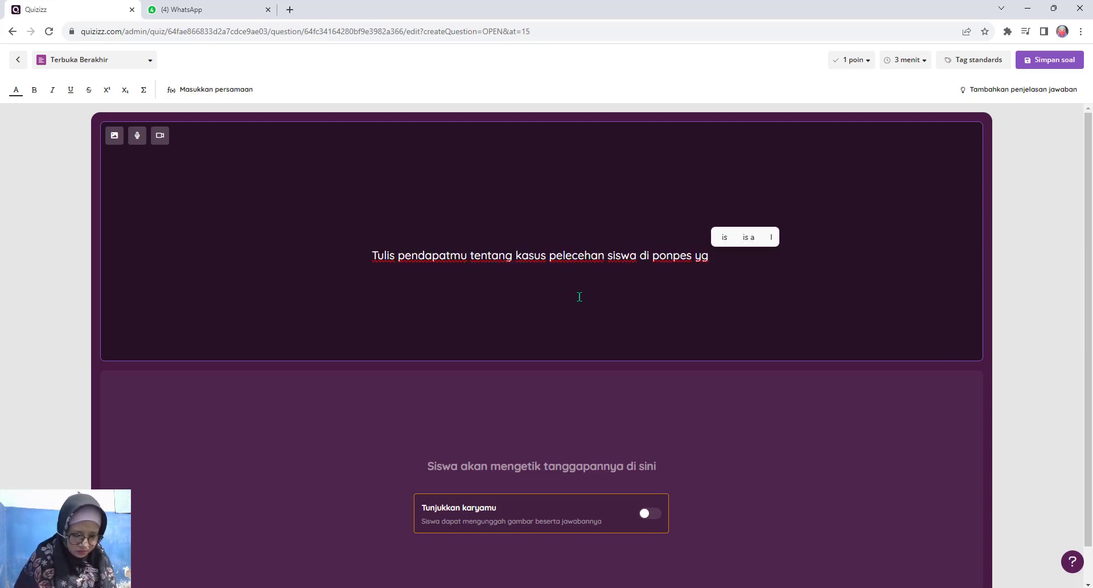
text( viral di bandung)
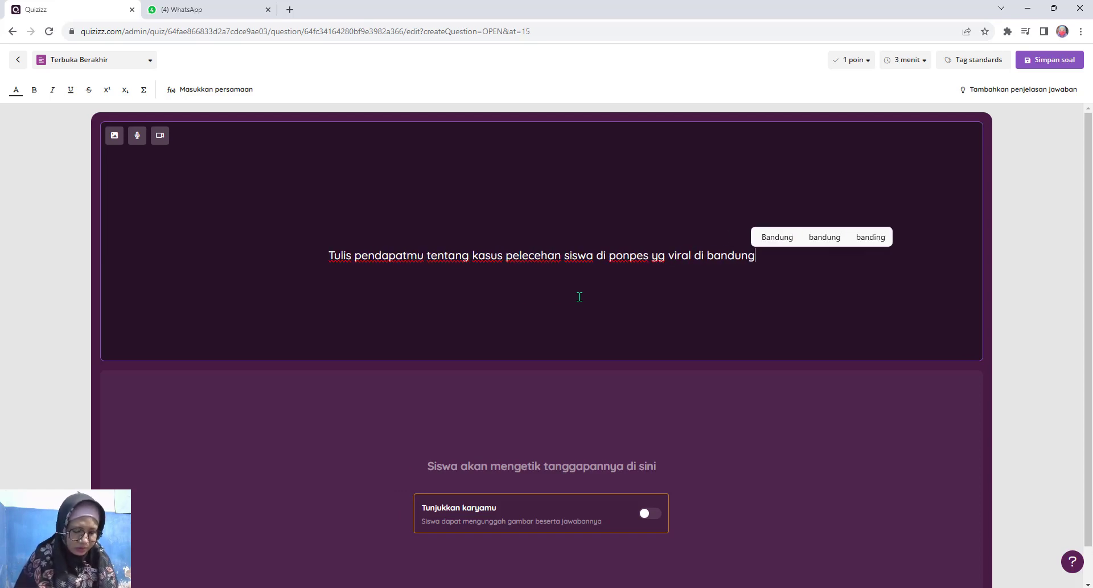
text(!)
Enable "Tunjukkan karyamu" so students can upload an image with their answer, and save the open-ended question
scroll(696, 421, down, 1)
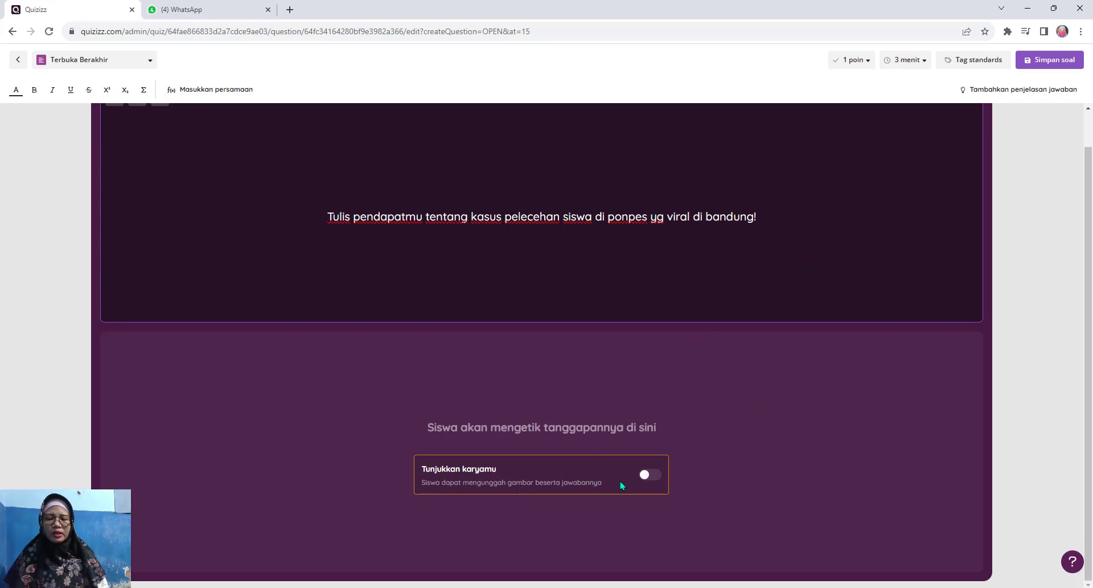
click(649, 477)
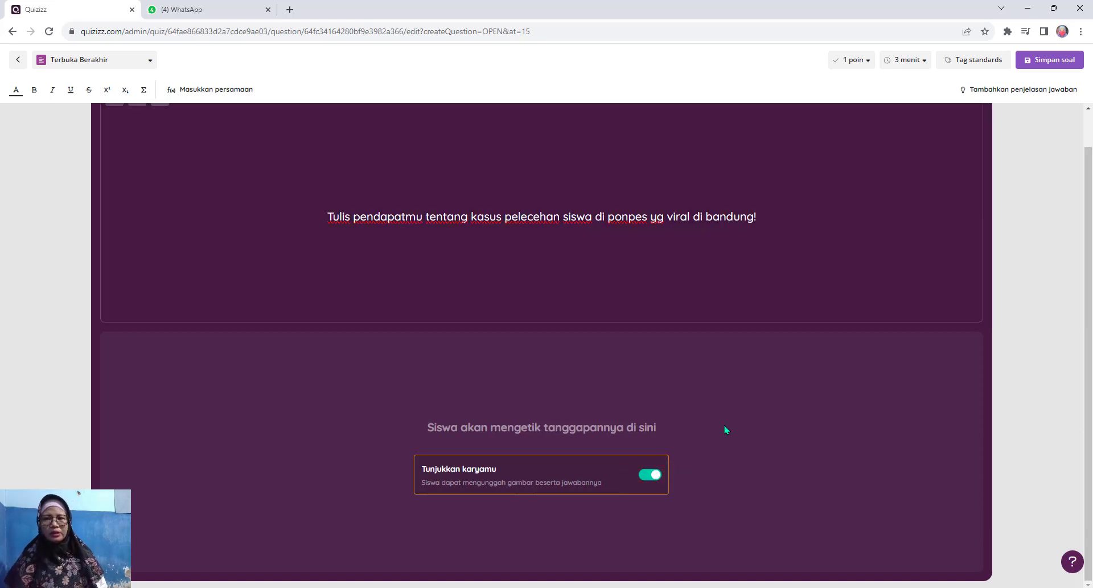
scroll(726, 430, up, 1)
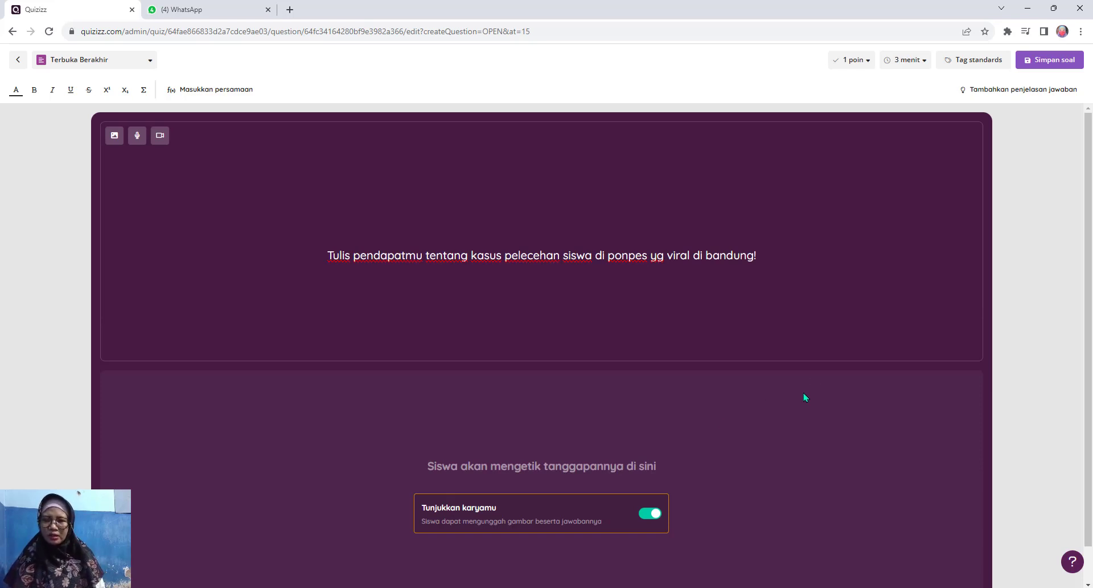
click(1062, 60)
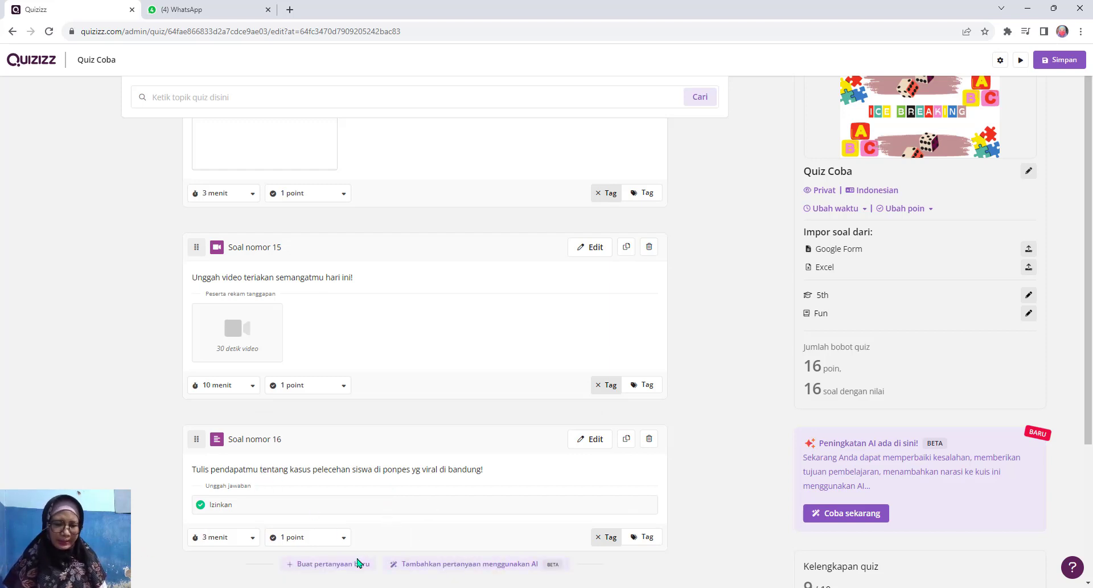
Add an audio response question (Jawaban Audio) with the text "Tirukan twist tongue berikut!"
click(357, 563)
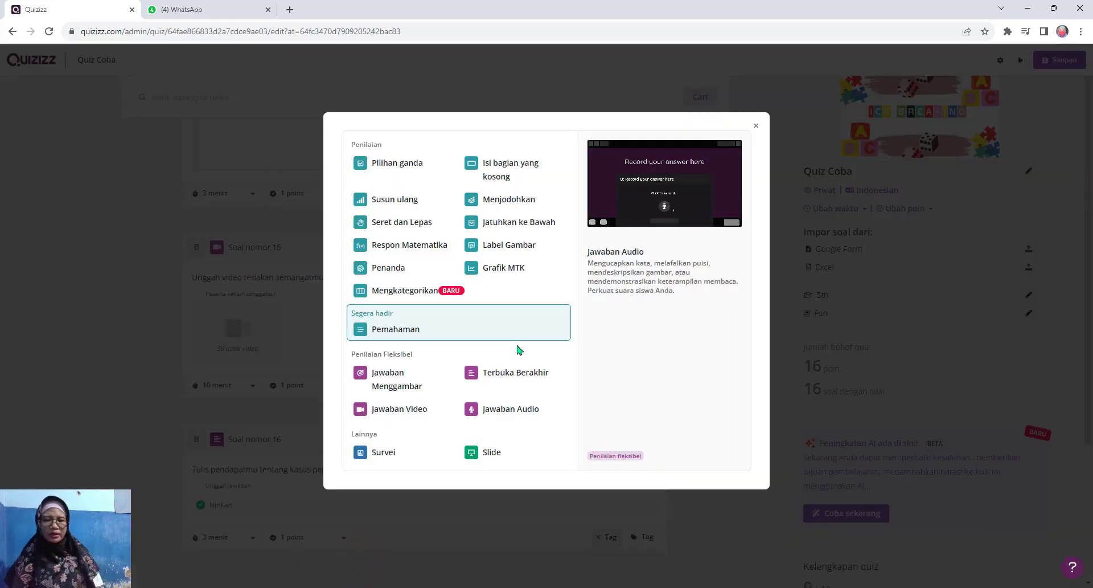
click(529, 410)
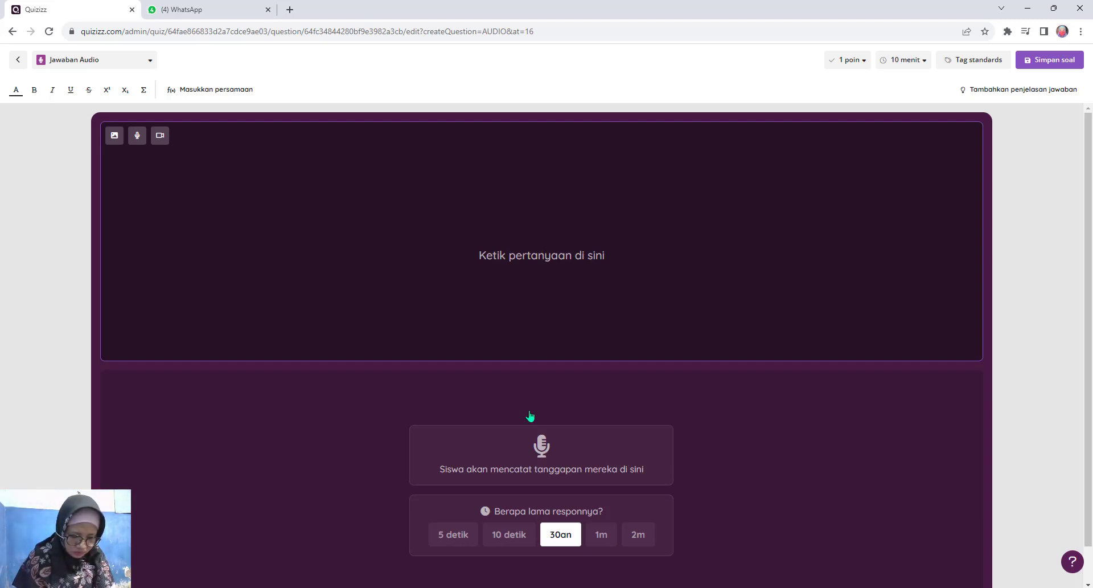
text(E)
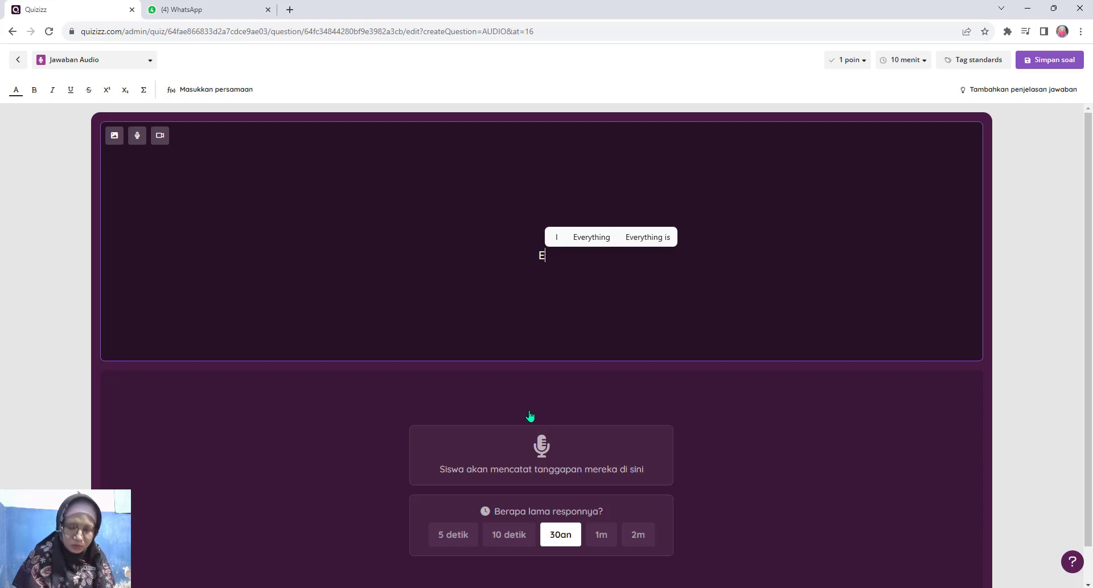
key(BackSpace)
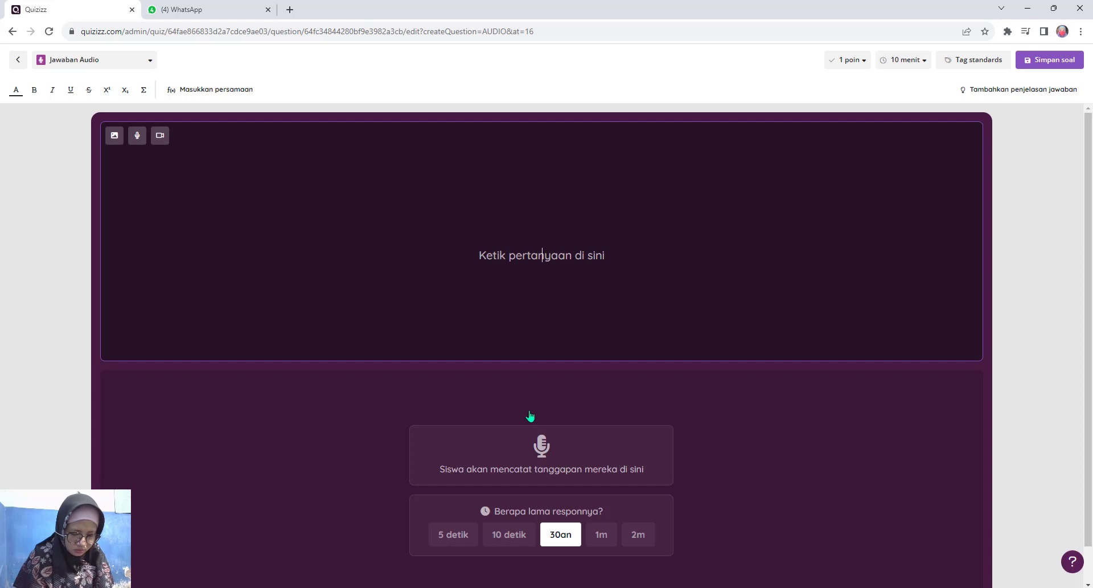
text(Tirukan )
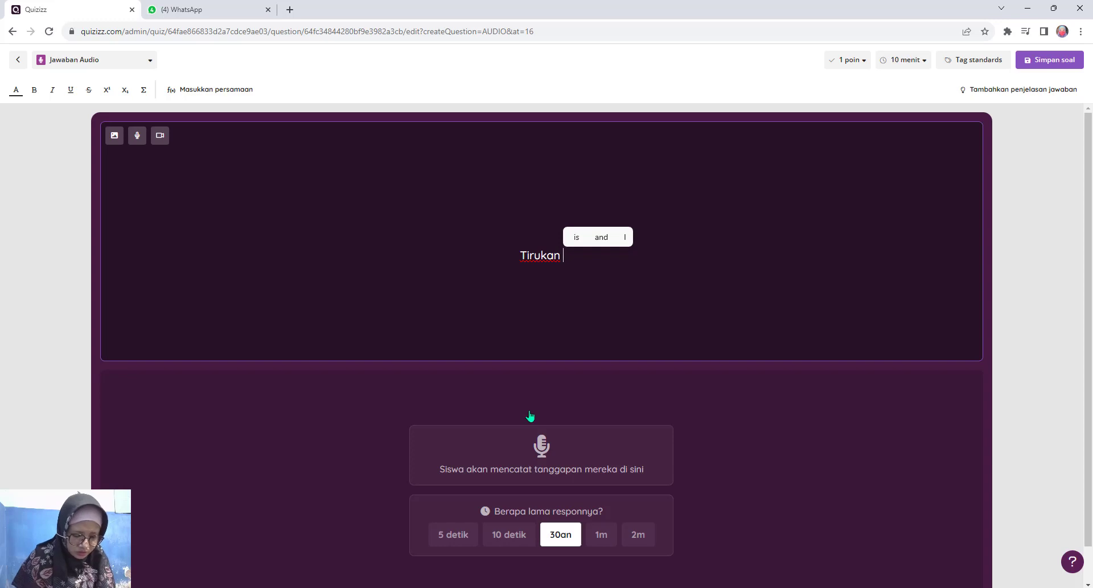
text(twist to)
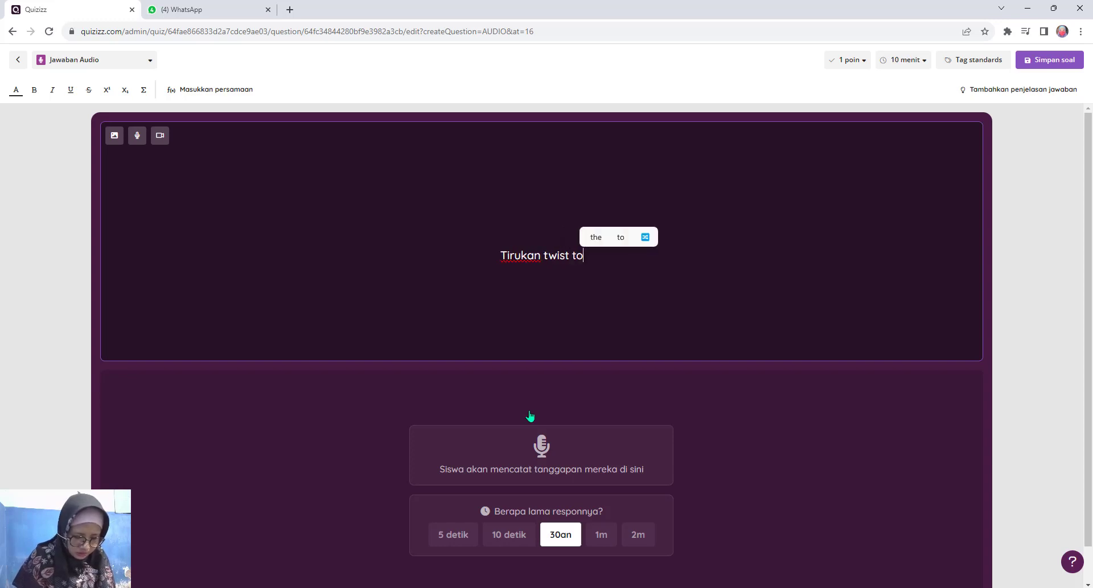
text(ngue beri)
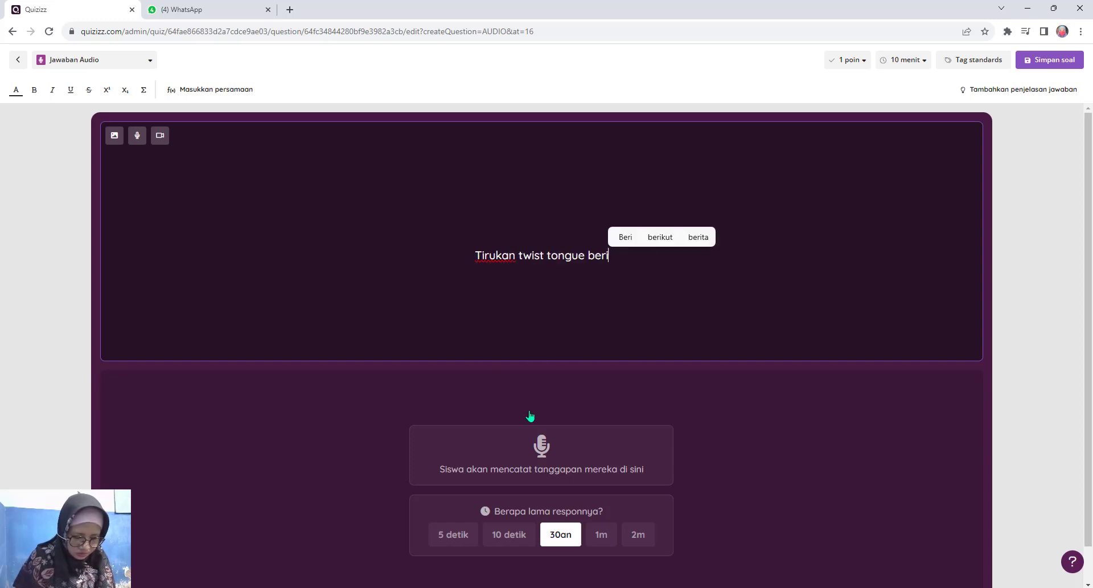
text(kut)
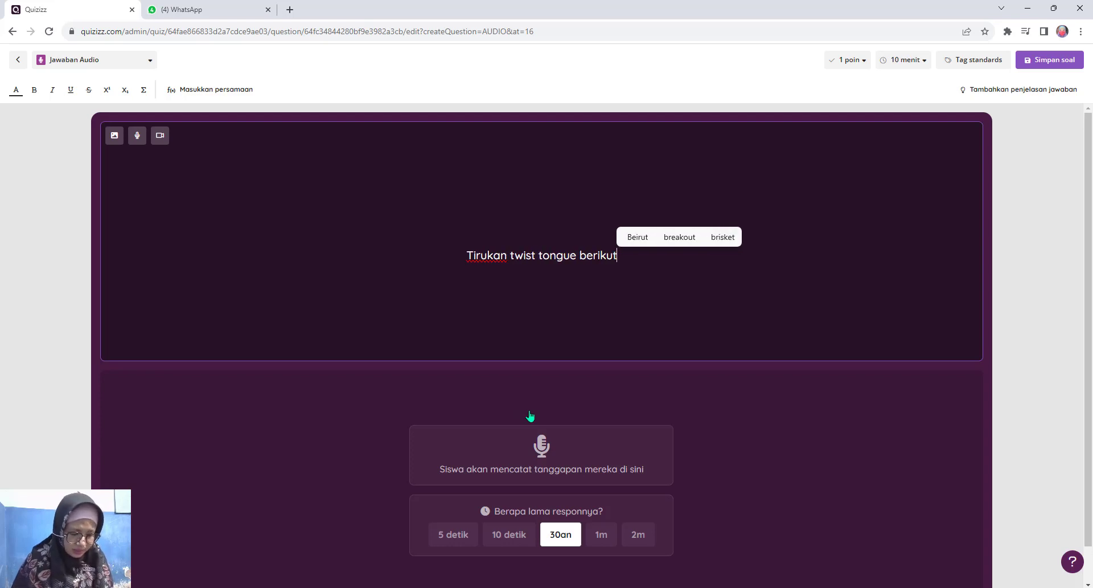
text(!~)
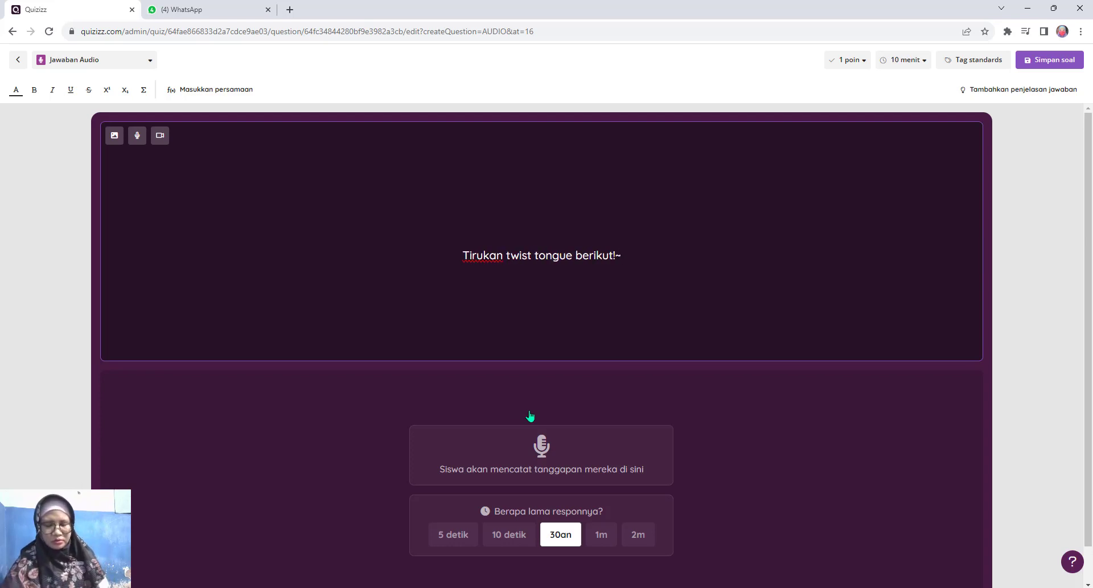
key(BackSpace)
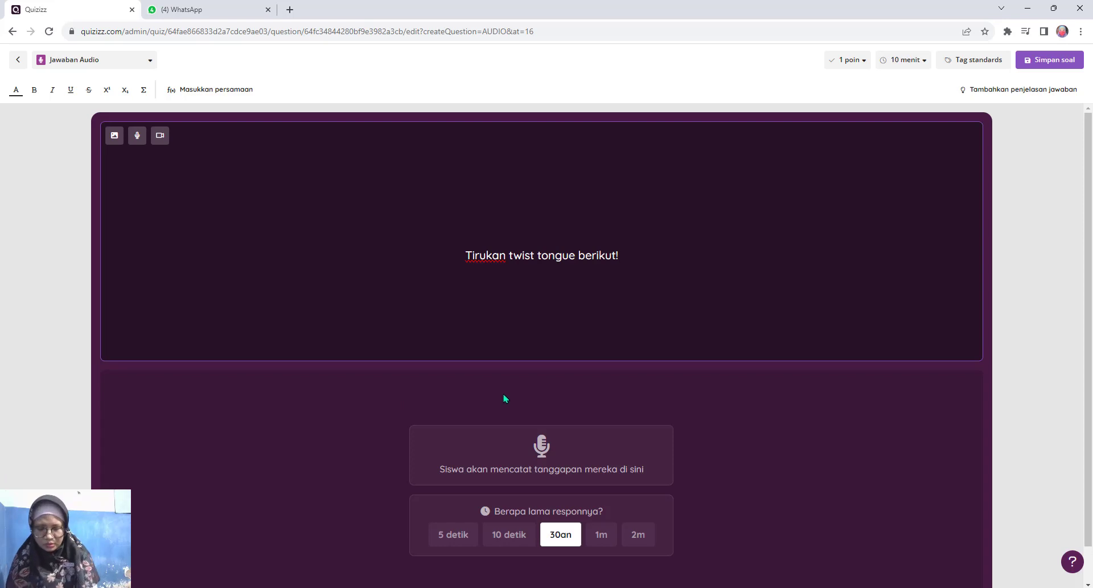
Add the tongue twister "bedeh beddena beddek bedde" on a second line of the question text
key(Return)
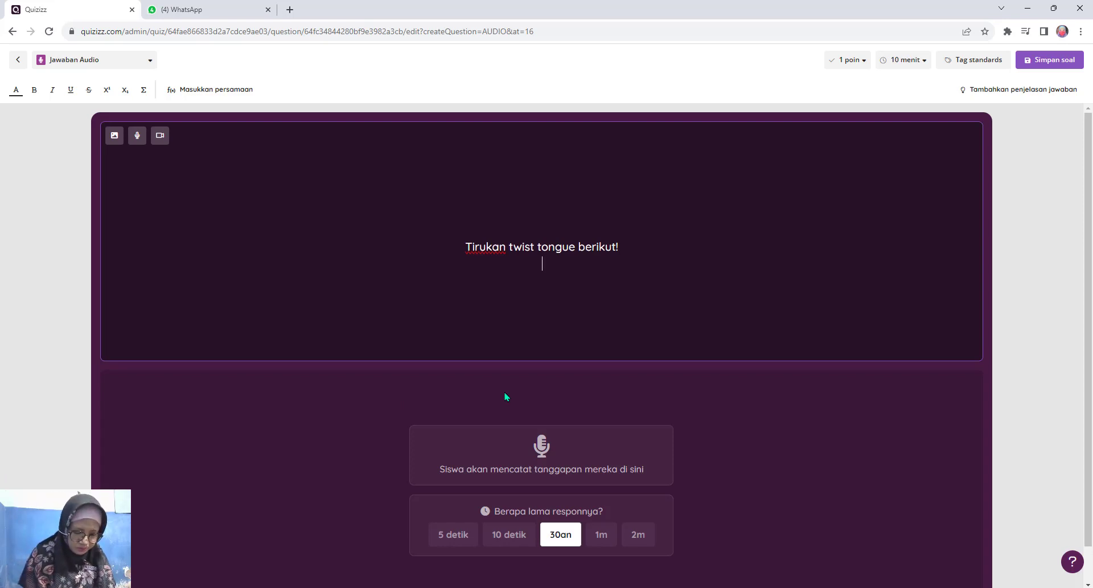
text(bedeh)
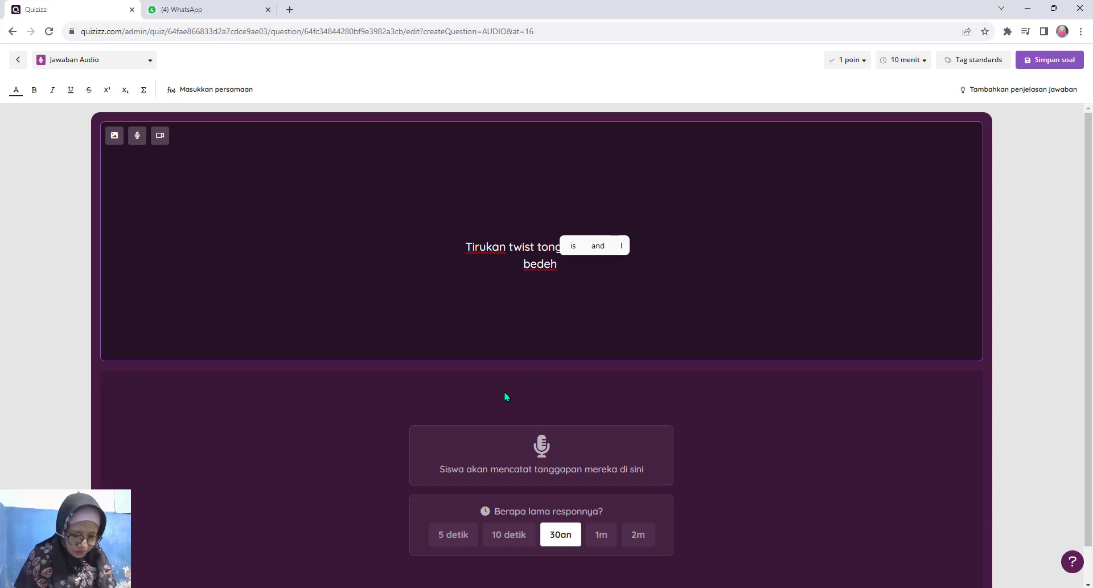
text( beddeb)
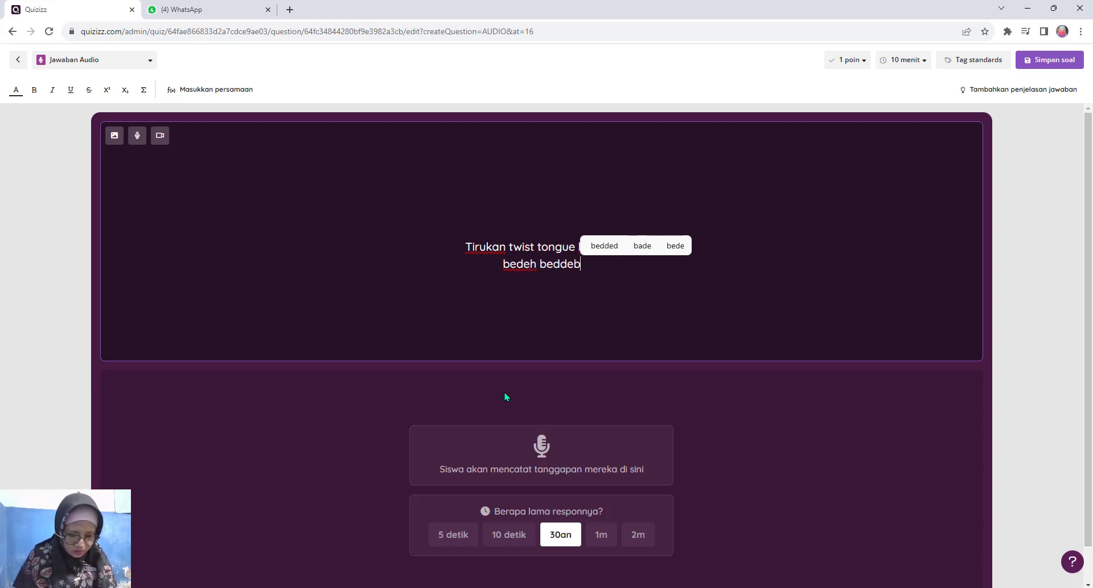
key(BackSpace)
text(na be)
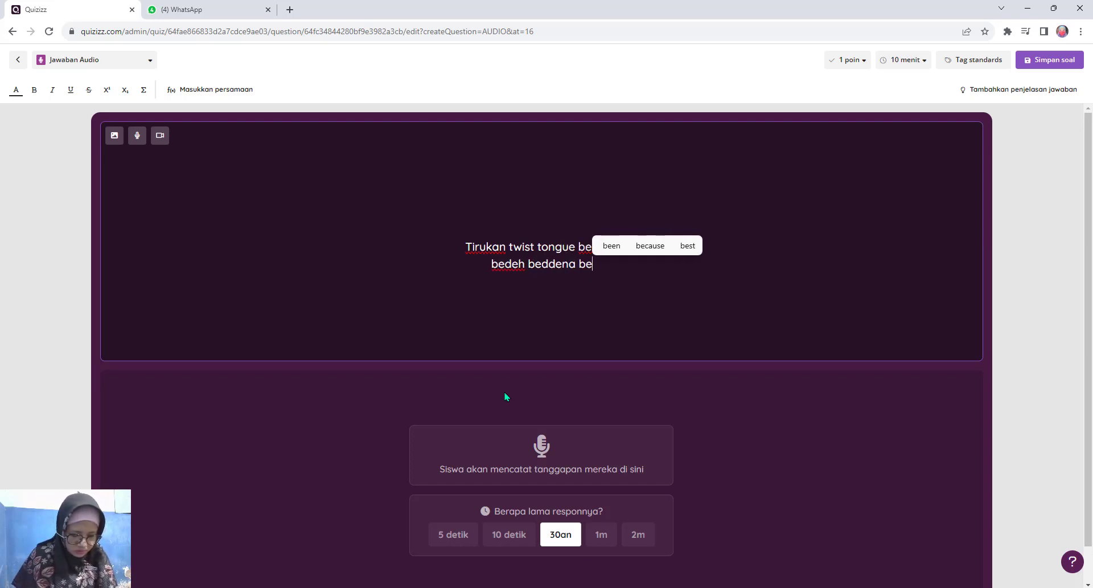
text(ddek b)
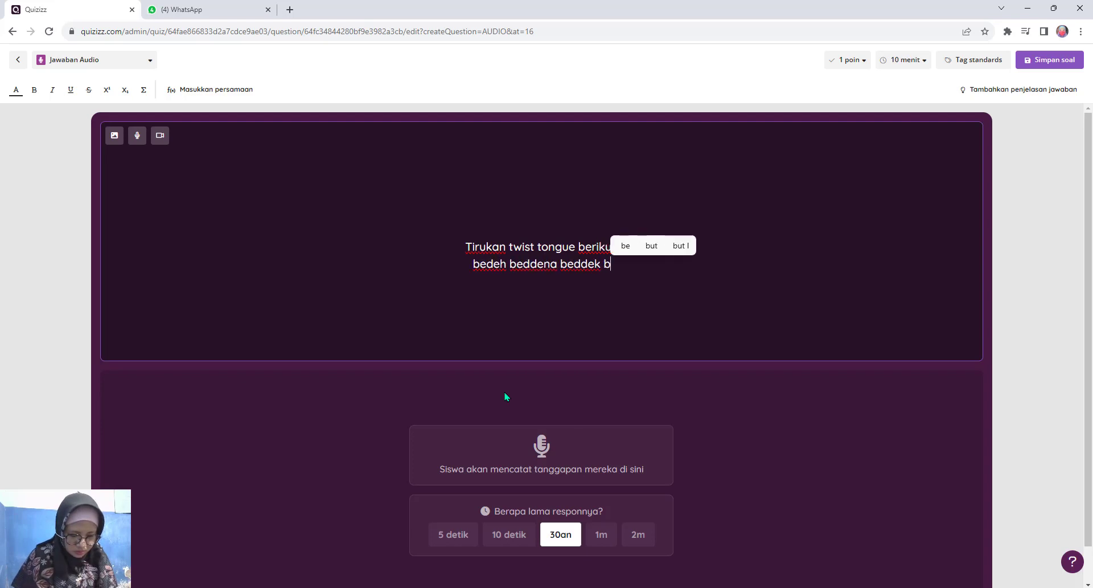
text(edde)
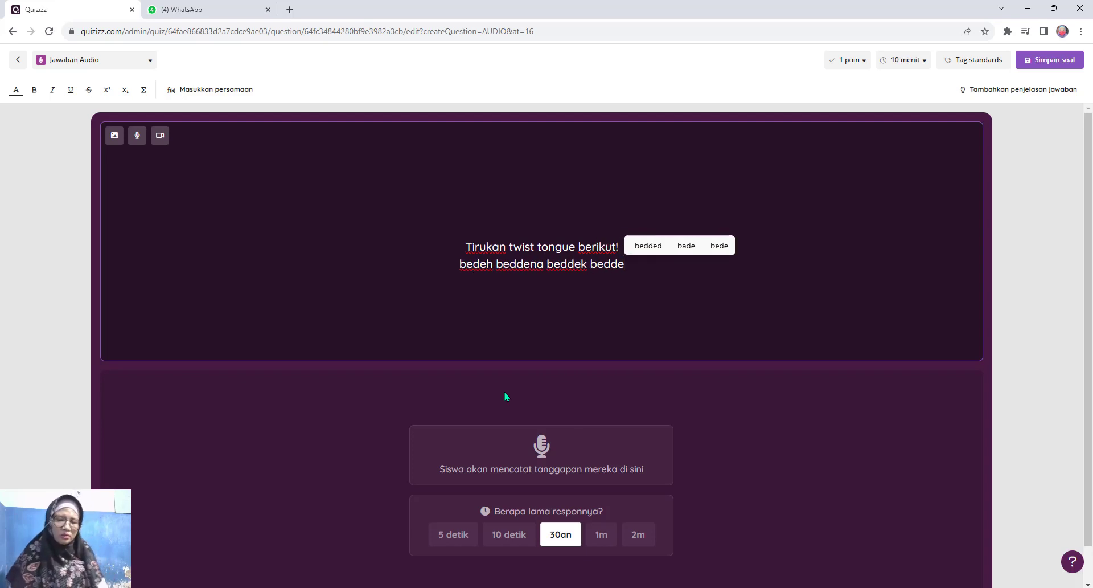
Set the audio response length to 5 seconds (5 detik) and save the question
click(620, 246)
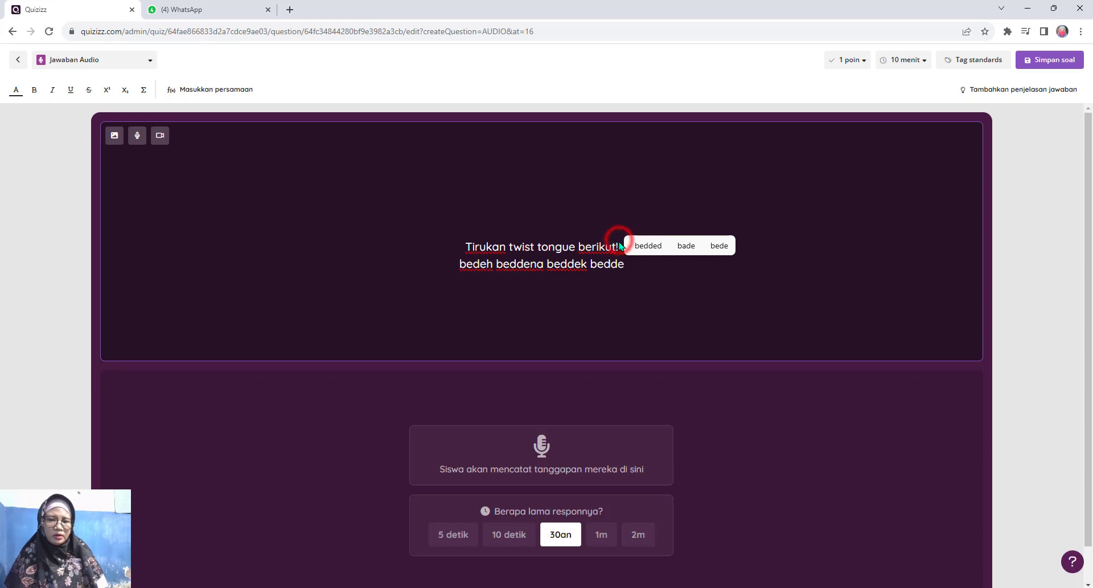
scroll(661, 318, down, 1)
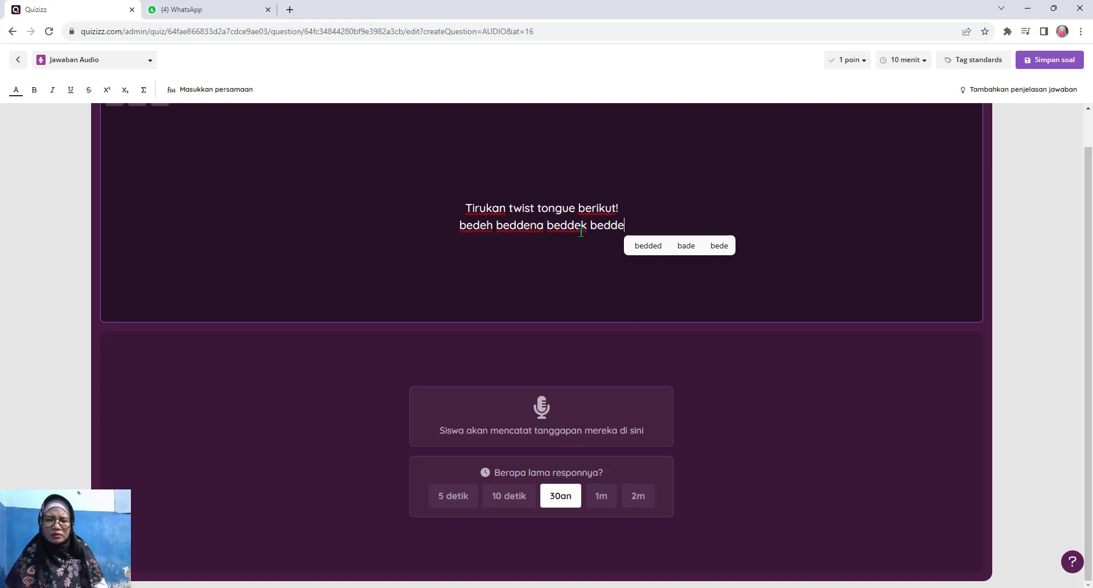
click(450, 503)
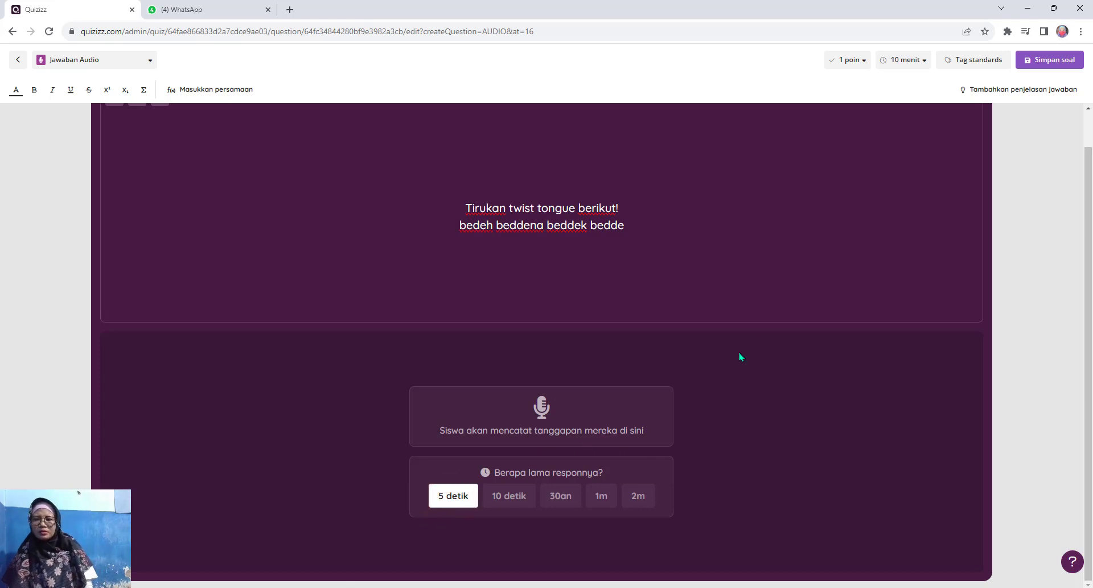
click(1051, 61)
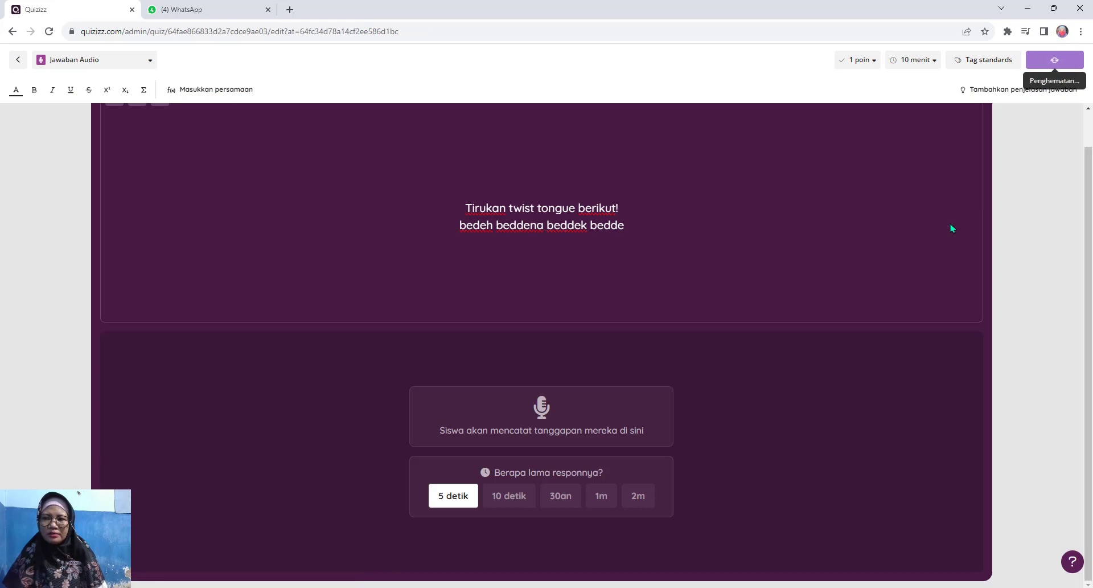